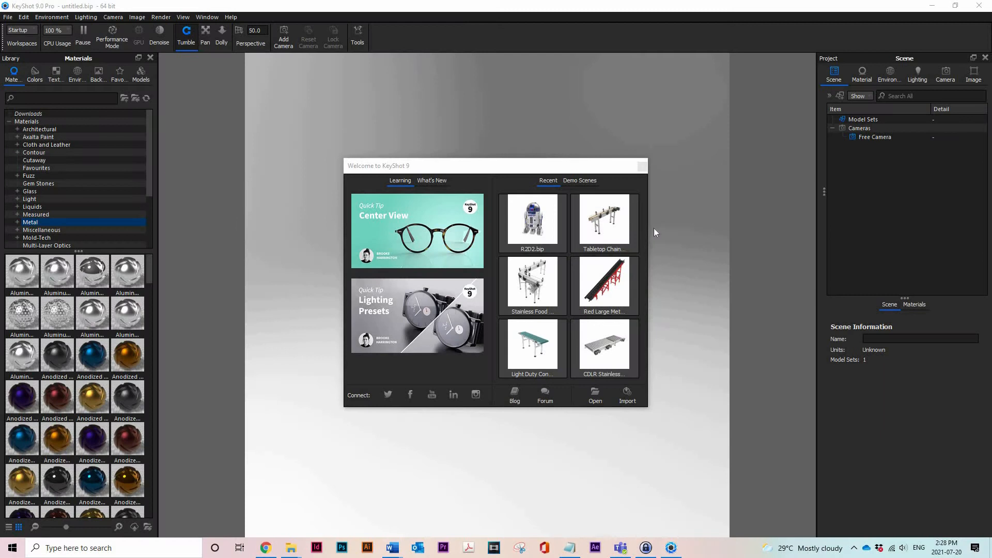
- Close the welcome window
left_click(642, 167)
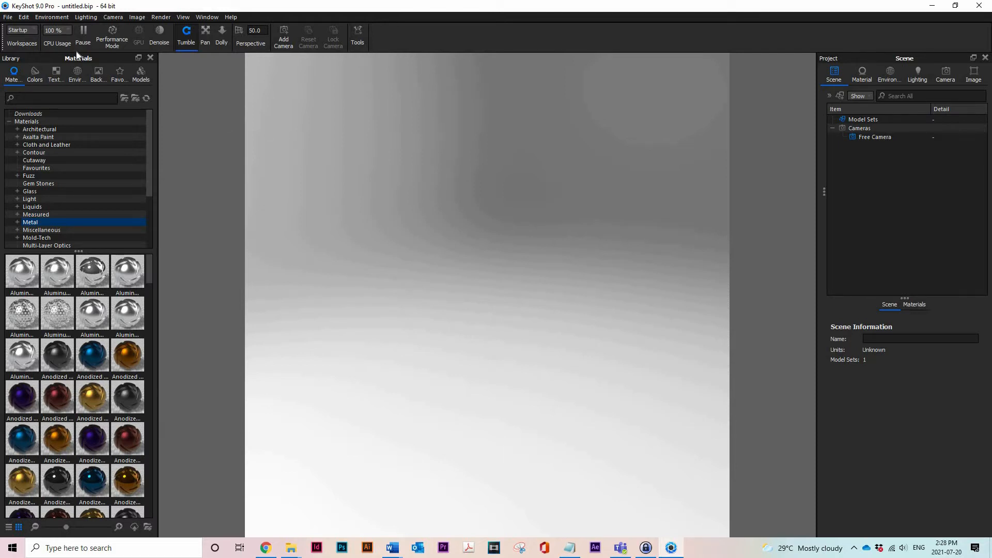
- Try the Light interface theme in the preferences, restore the Dark theme and close the preferences
left_click(24, 18)
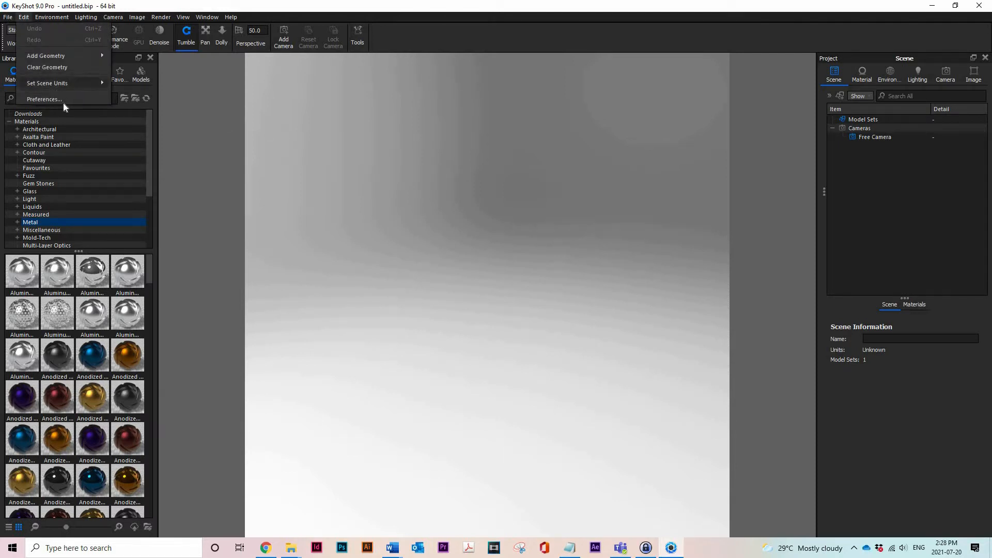
left_click(58, 95)
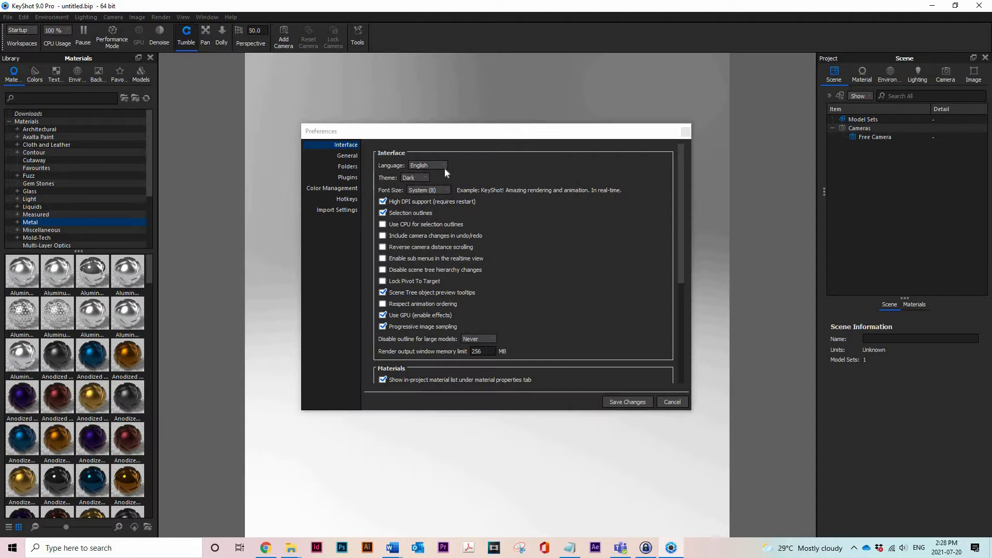
left_click(411, 178)
left_click(417, 191)
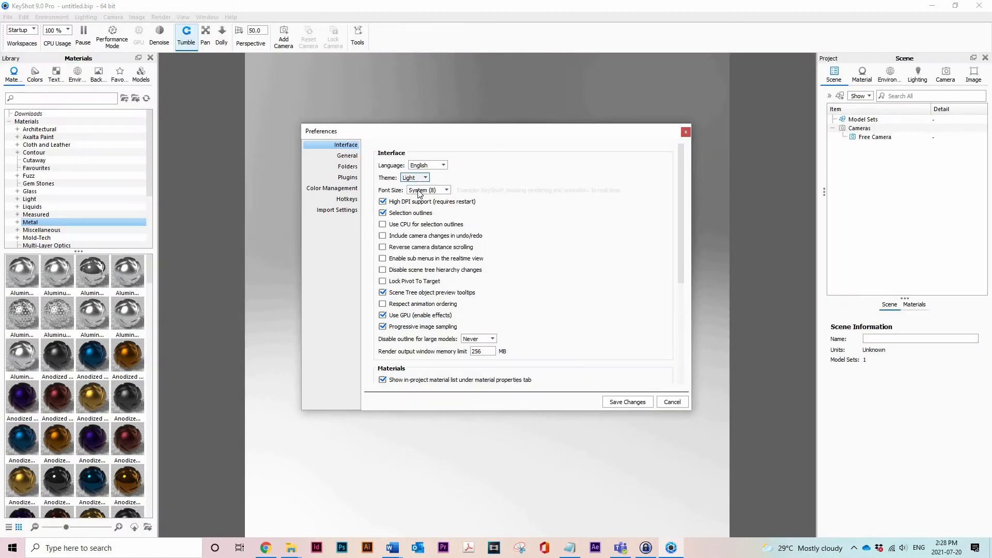
left_click(418, 182)
left_click(417, 186)
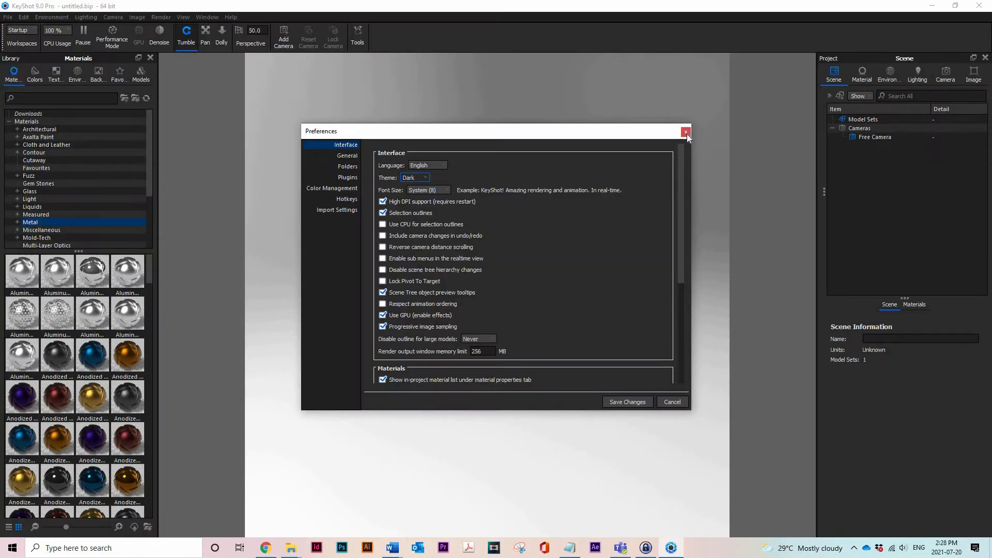
left_click(685, 133)
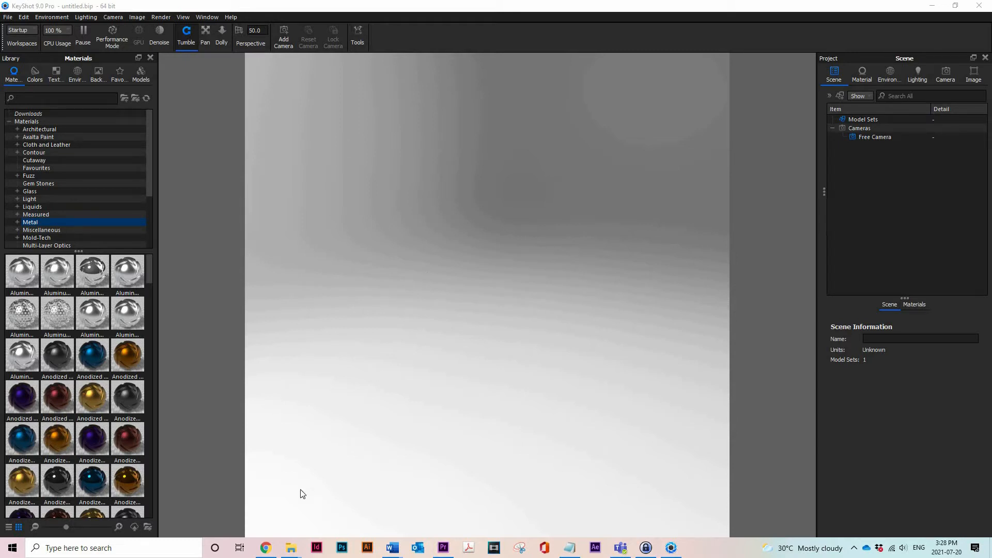
- Switch to Chrome, search the GrabCAD library for r2d2 and download the files of the R2D2 - 1977 model
left_click(267, 549)
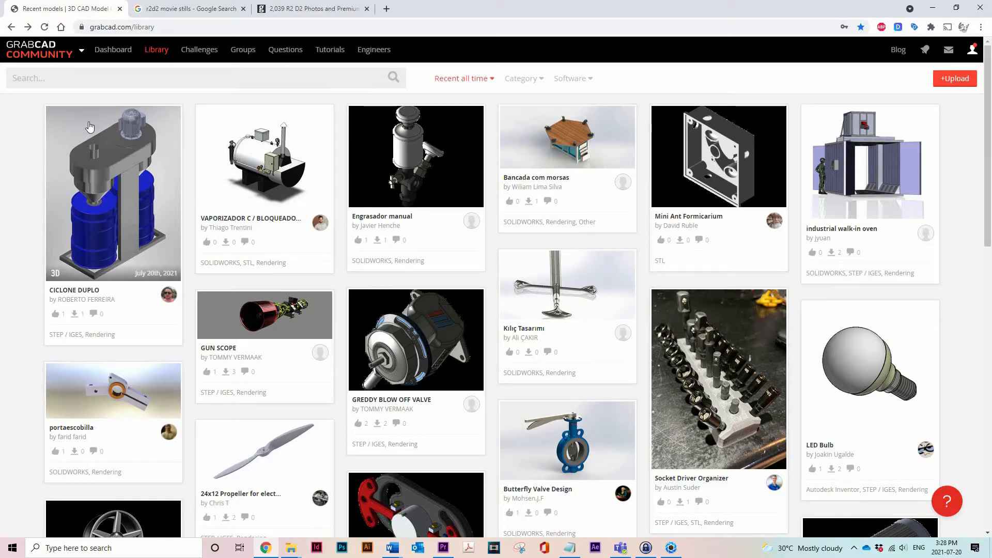
left_click(69, 84)
type("r2d2")
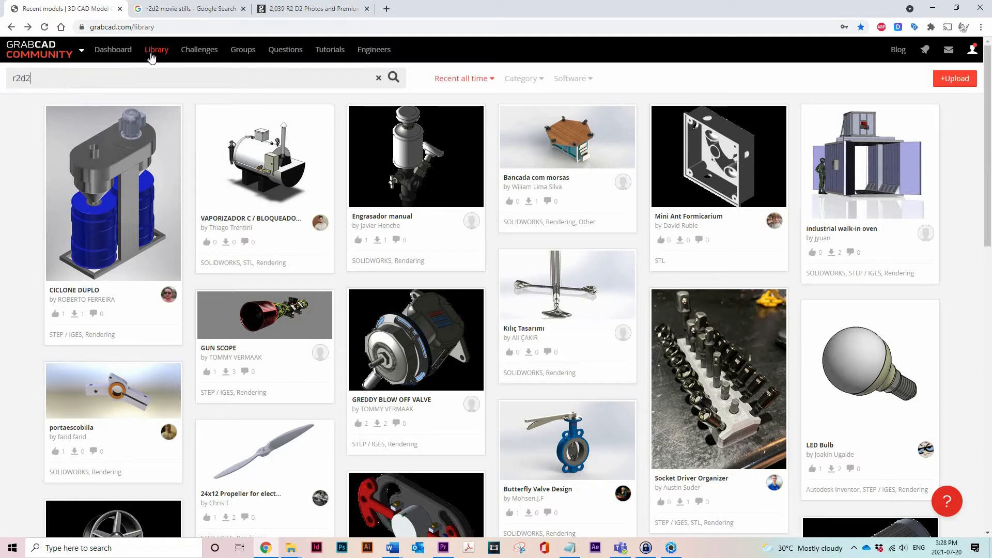
left_click(397, 79)
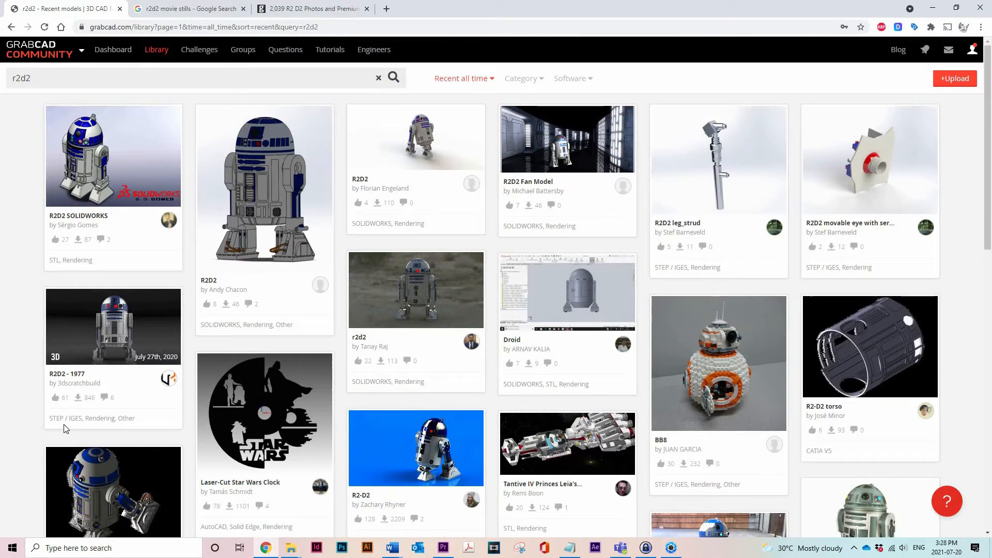
left_click(107, 317)
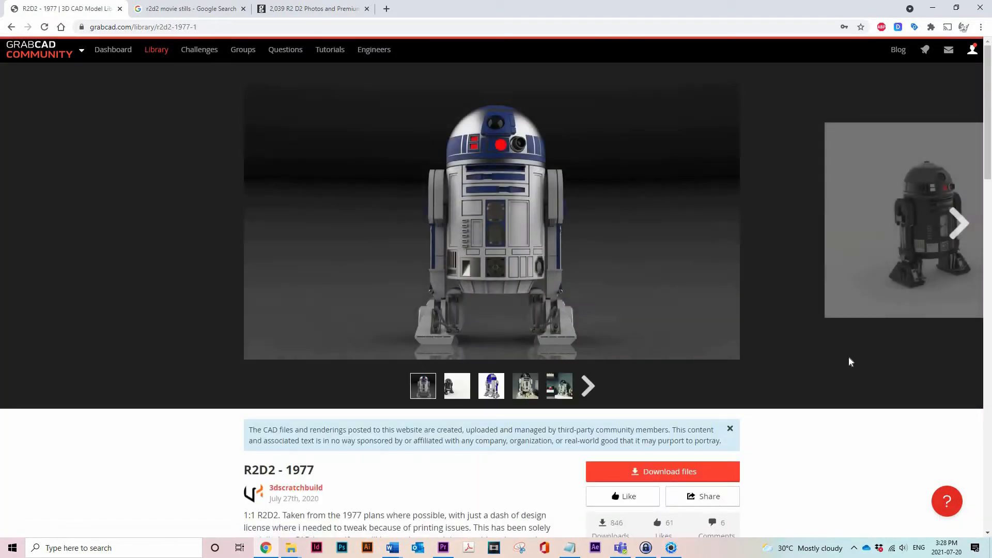
left_click(655, 479)
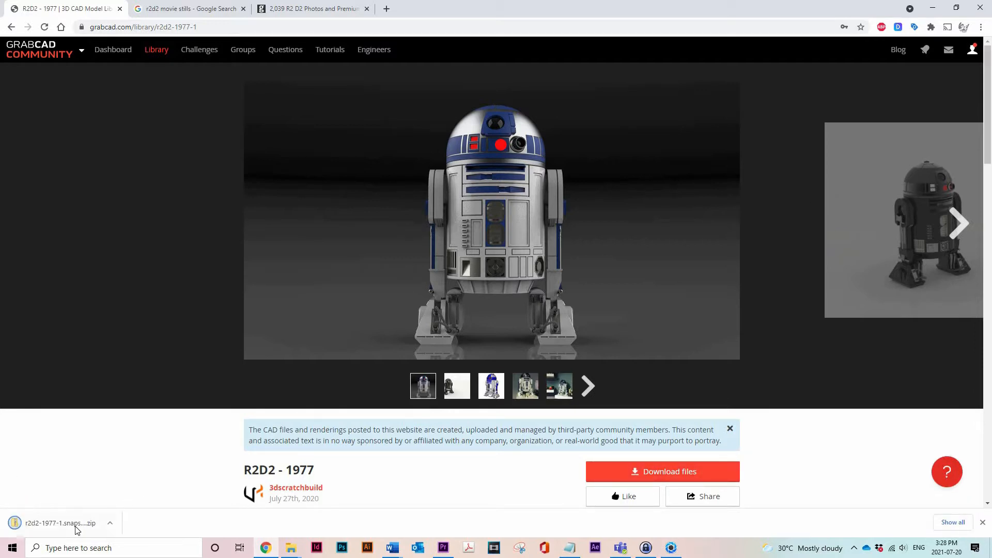
- Open the downloaded archive and copy all its files into the R2D2 folder under Graphic Design > KeyShot
left_click(15, 521)
left_click_drag(395, 249, 327, 119)
right_click(368, 141)
left_click(411, 176)
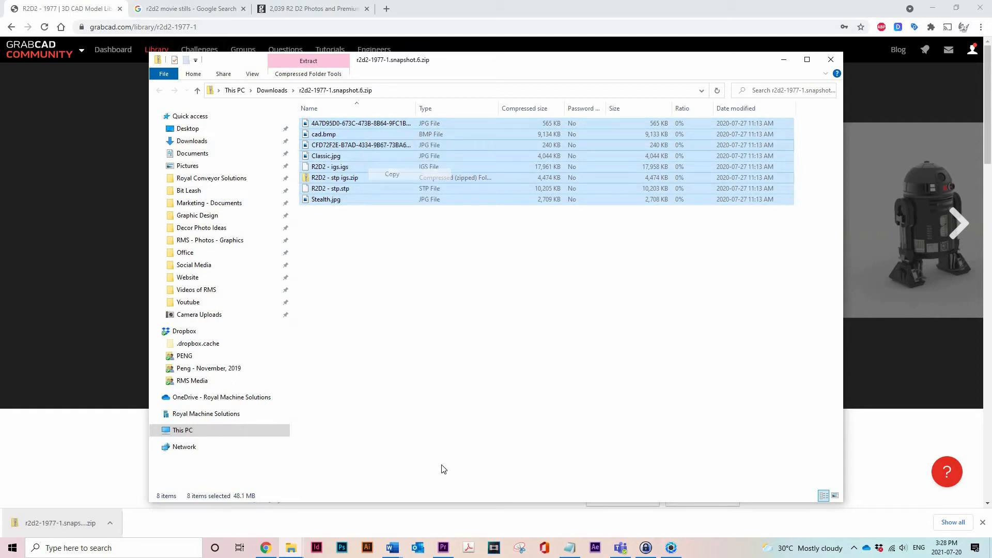
left_click(291, 547)
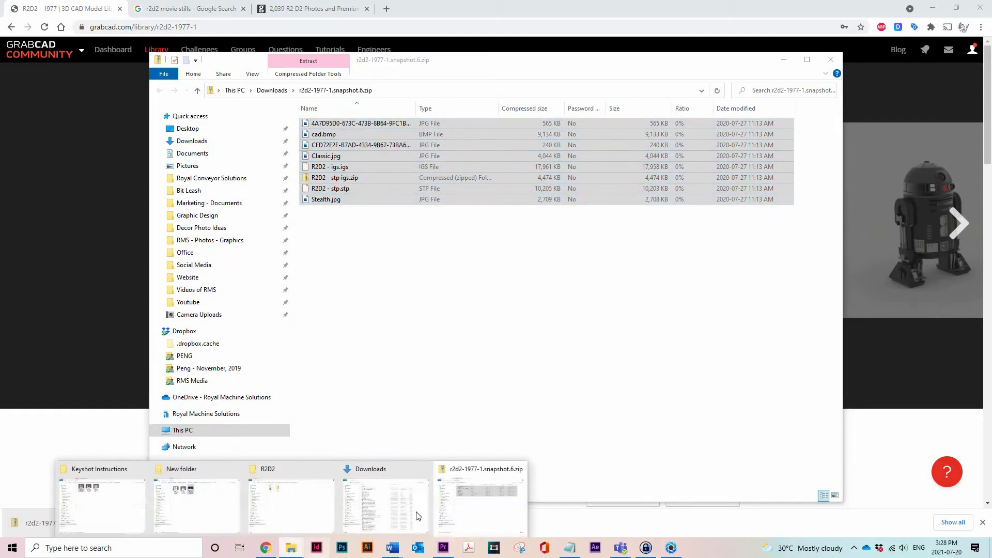
left_click(312, 508)
right_click(475, 217)
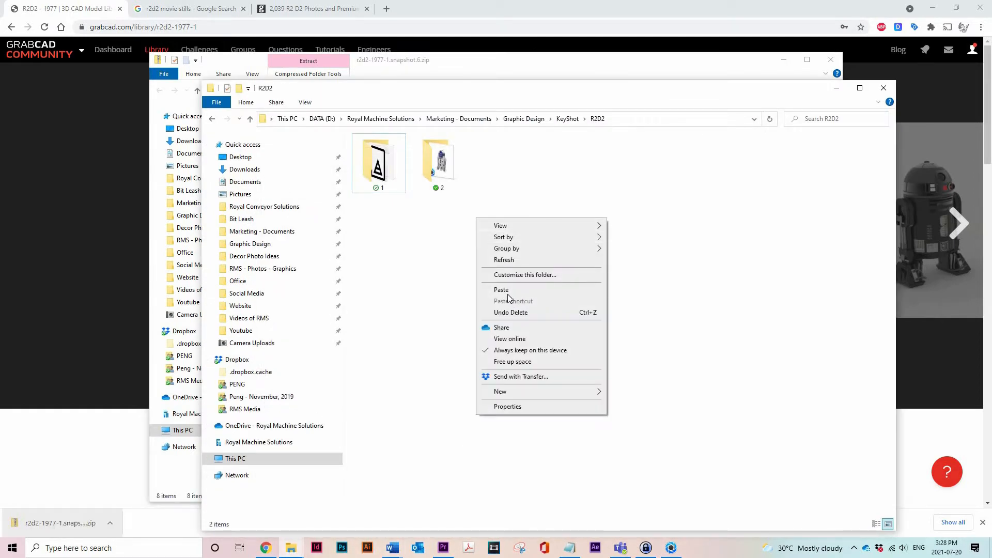
left_click(507, 290)
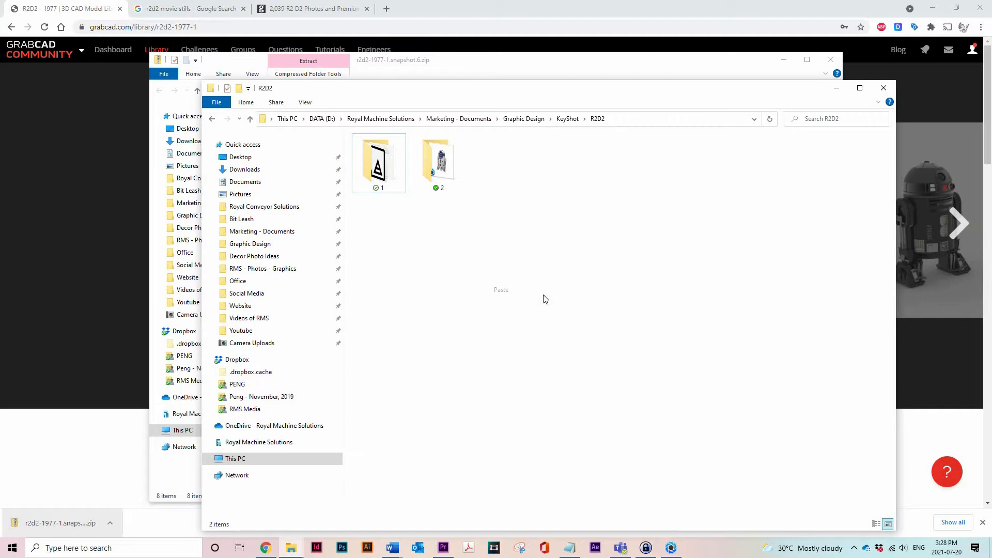
- Switch back to KeyShot and import R2D2 - stp.stp from the R2D2 folder with the default import settings
left_click(671, 547)
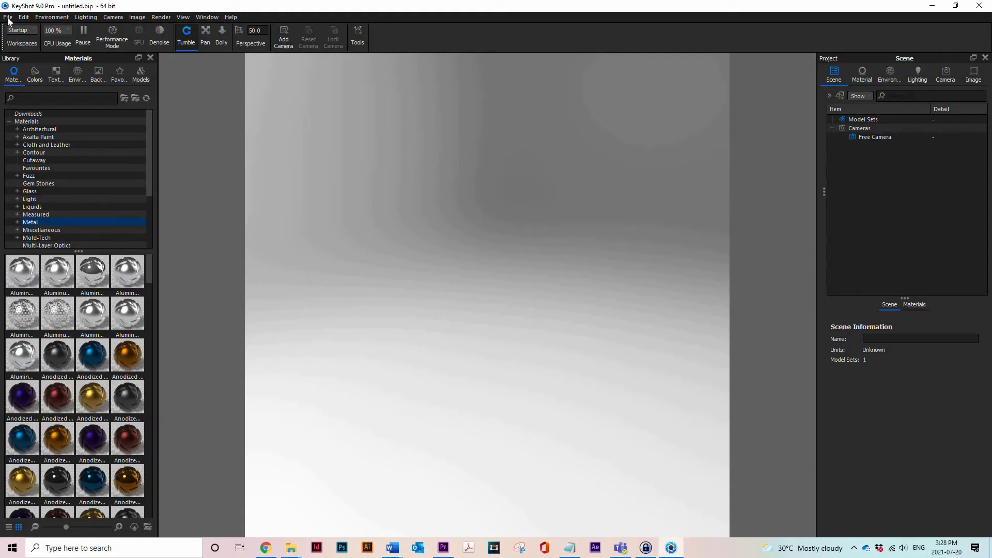
left_click(8, 17)
left_click(29, 35)
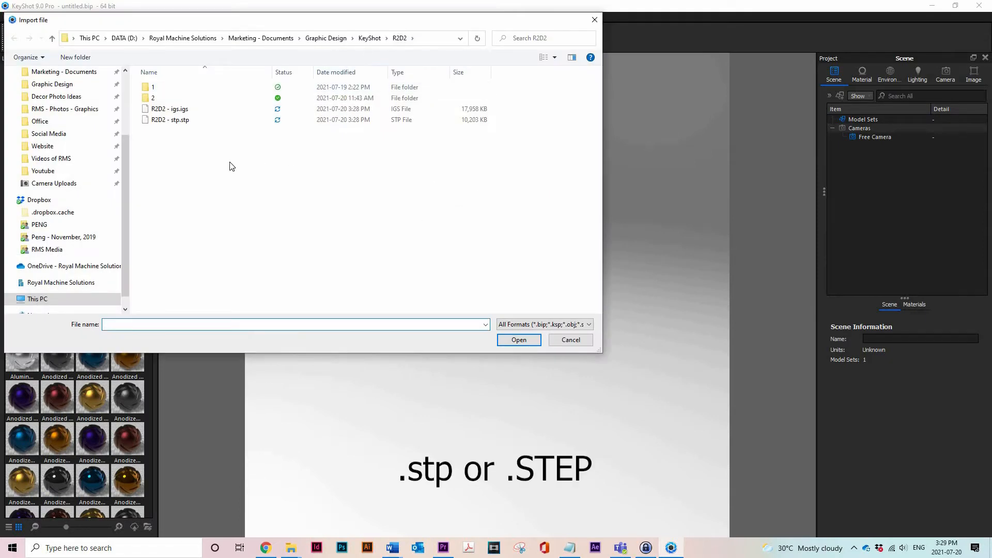
left_click(174, 121)
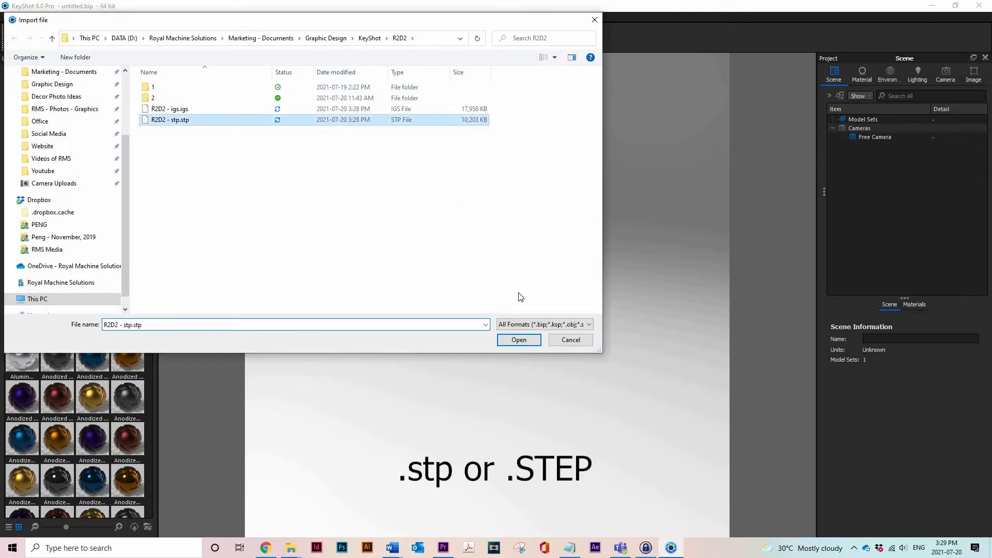
left_click(518, 340)
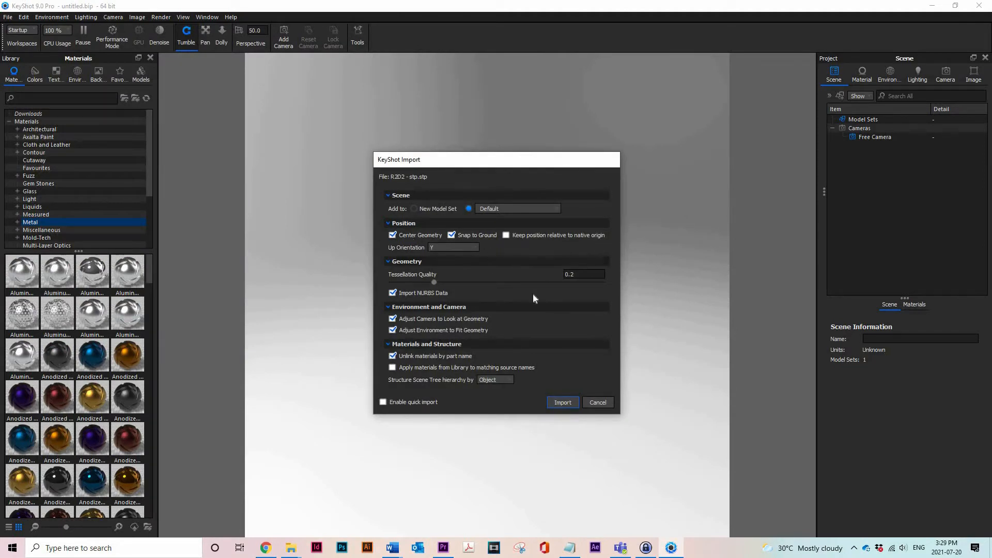
left_click(563, 402)
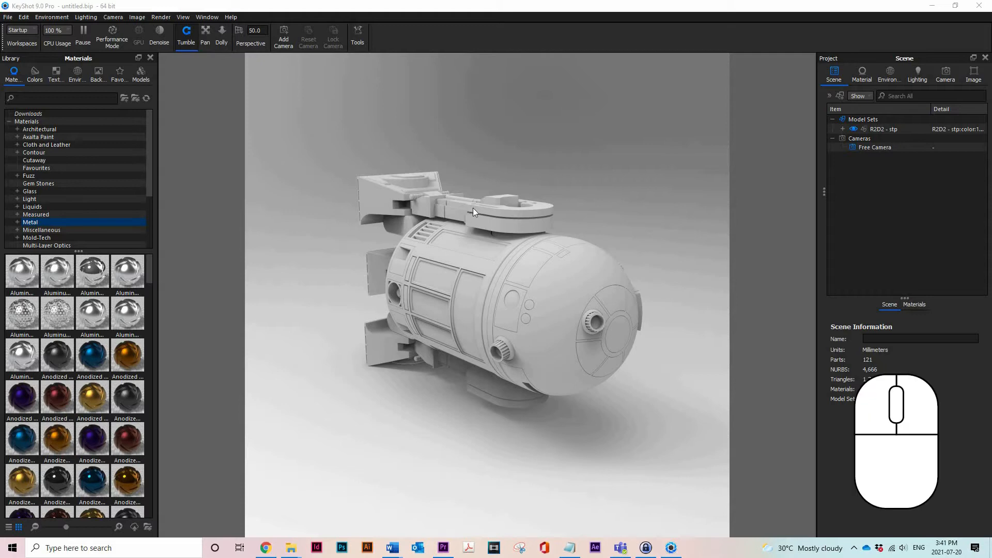
- Examine the imported model by orbiting, panning and zooming the view in and out
left_click(521, 216)
left_click_drag(435, 324, 431, 267)
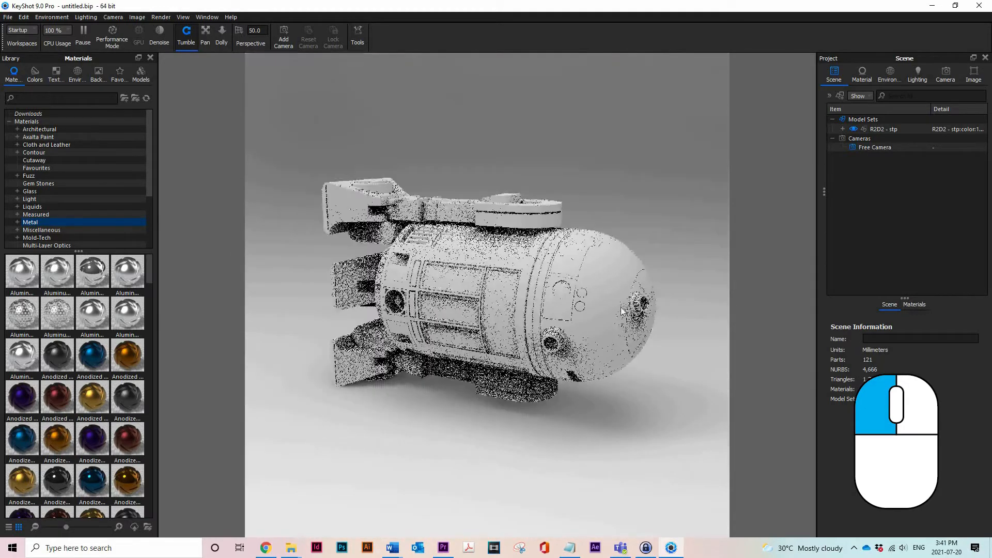
middle_click_drag(431, 267, 538, 263)
scroll(539, 259, "down", 2)
scroll(541, 264, "up", 1)
scroll(542, 268, "down", 3)
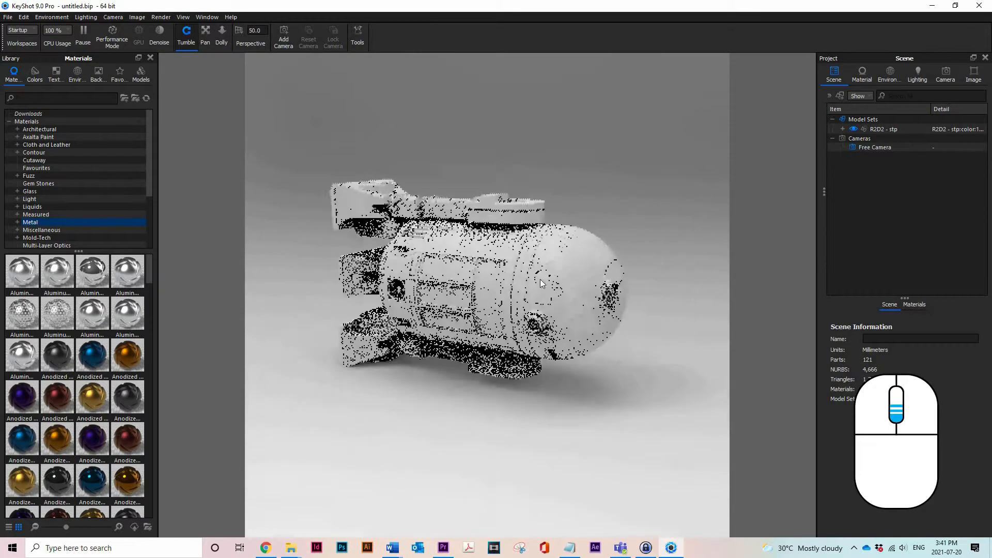
scroll(543, 279, "up", 3)
scroll(545, 284, "down", 4)
scroll(547, 292, "up", 3)
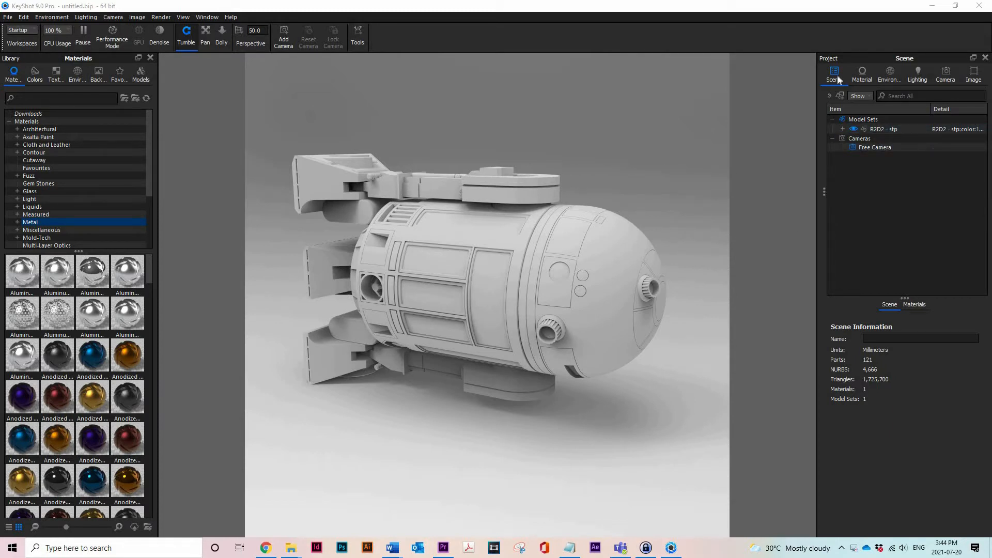
- Expand the R2D2 - stp group, inspect individual parts in the model and toggle one part's visibility off and on
left_click(843, 129)
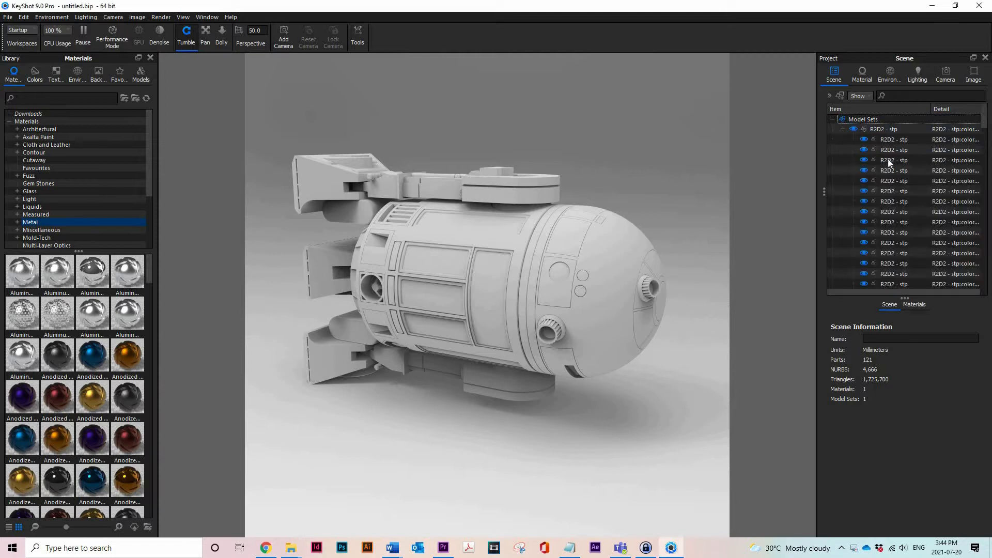
left_click(924, 233)
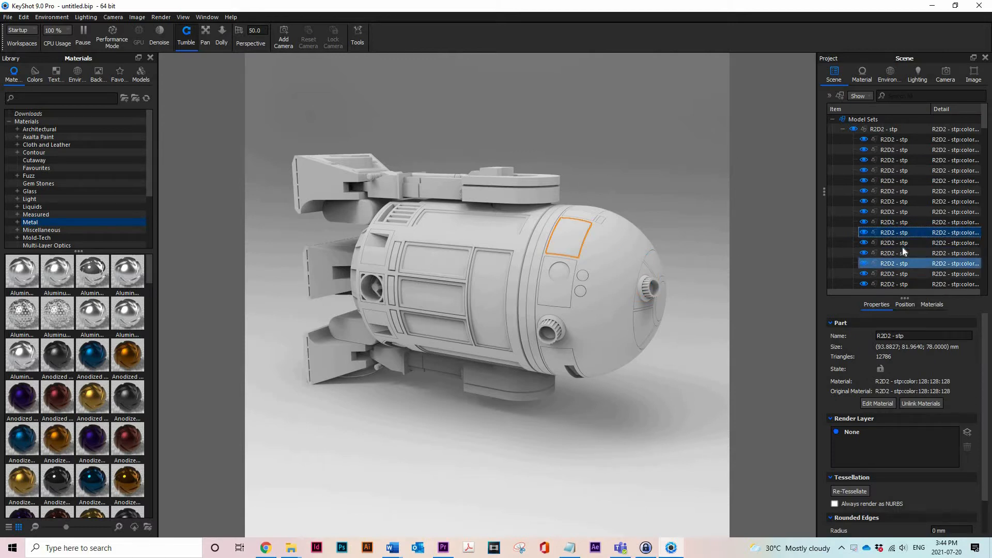
left_click(899, 160)
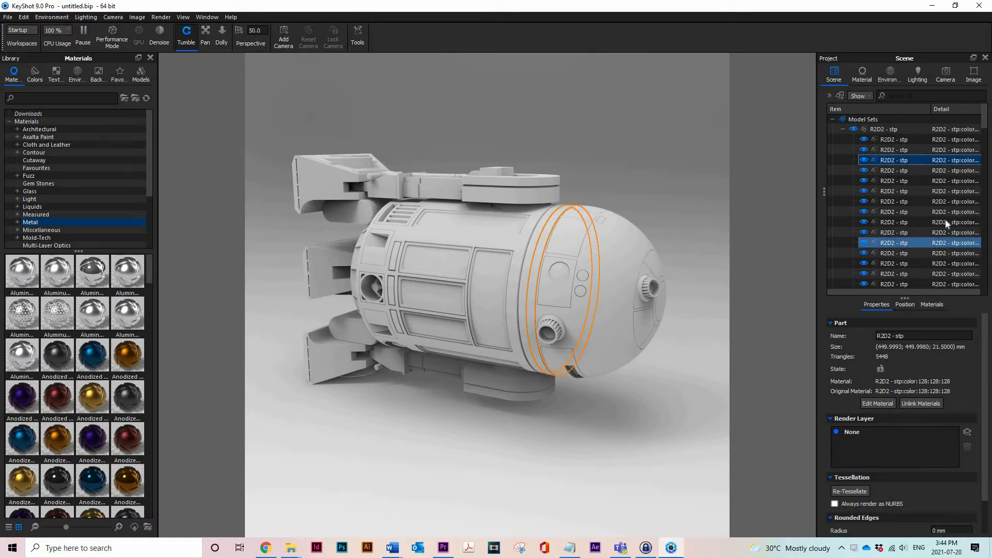
left_click(864, 181)
left_click(864, 181)
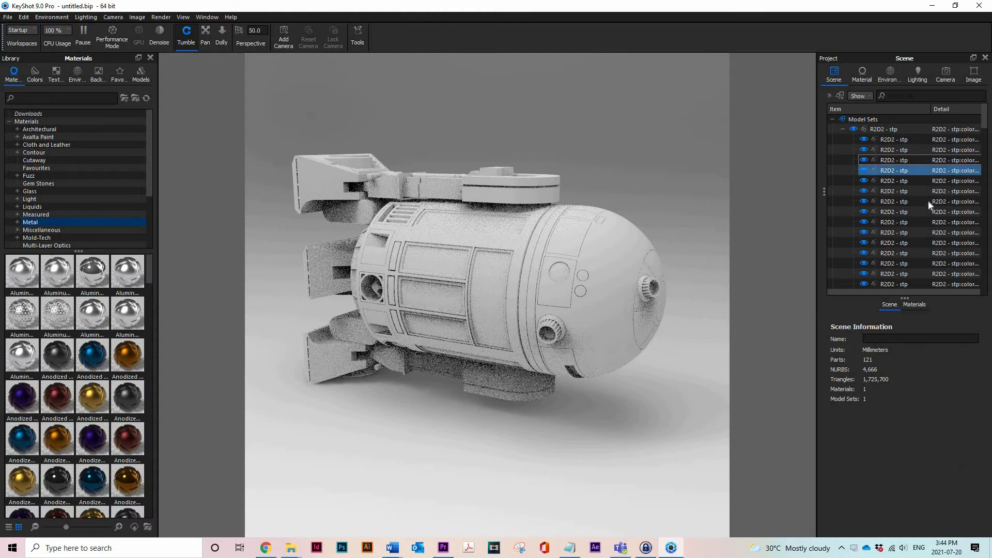
- Activate the Move tool on the whole R2D2 - stp group
left_click(880, 129)
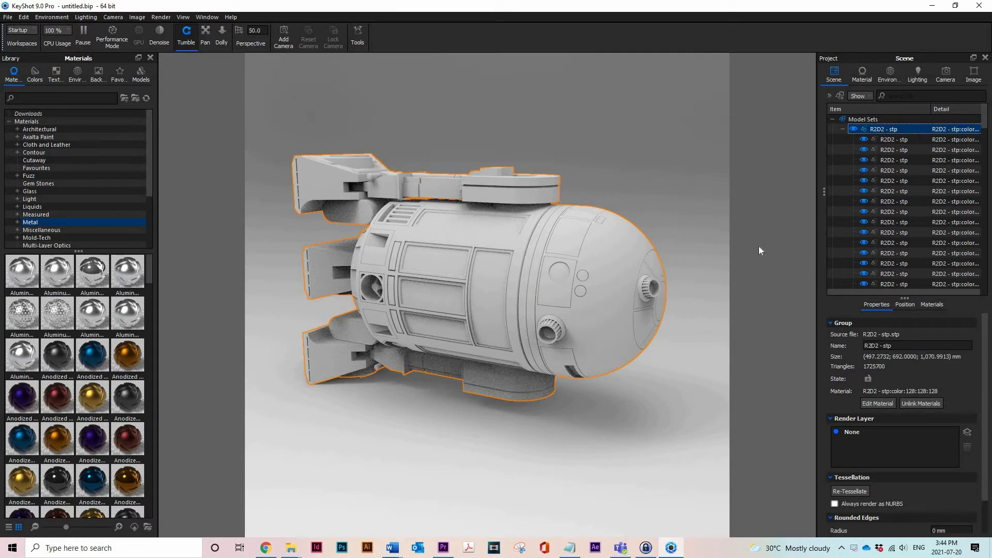
left_click(905, 306)
left_click(897, 324)
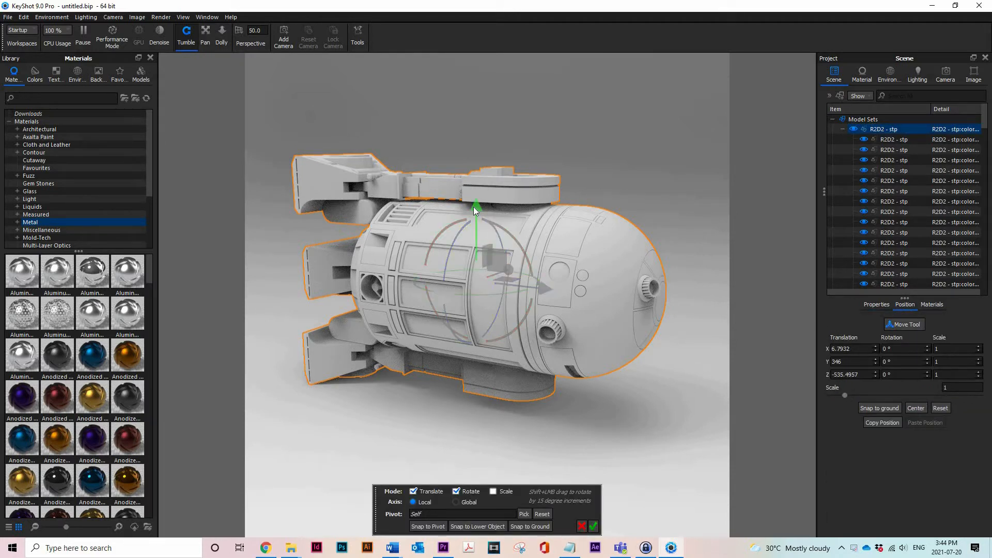
- Try translating the model vertically and sideways, and undo both moves
left_click_drag(473, 207, 479, 245)
left_click_drag(546, 262, 600, 263)
key("ctrl+z")
key("ctrl+z")
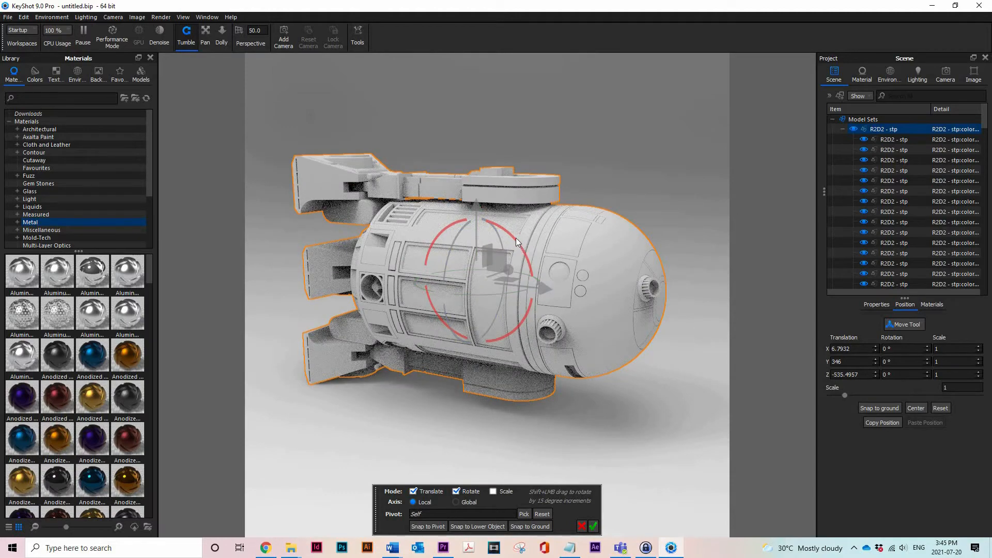
- Rotate the whole model about its X axis so that it stands upright on its feet
left_click_drag(516, 242, 379, 168)
left_click_drag(640, 381, 596, 398)
scroll(597, 408, "down", 2)
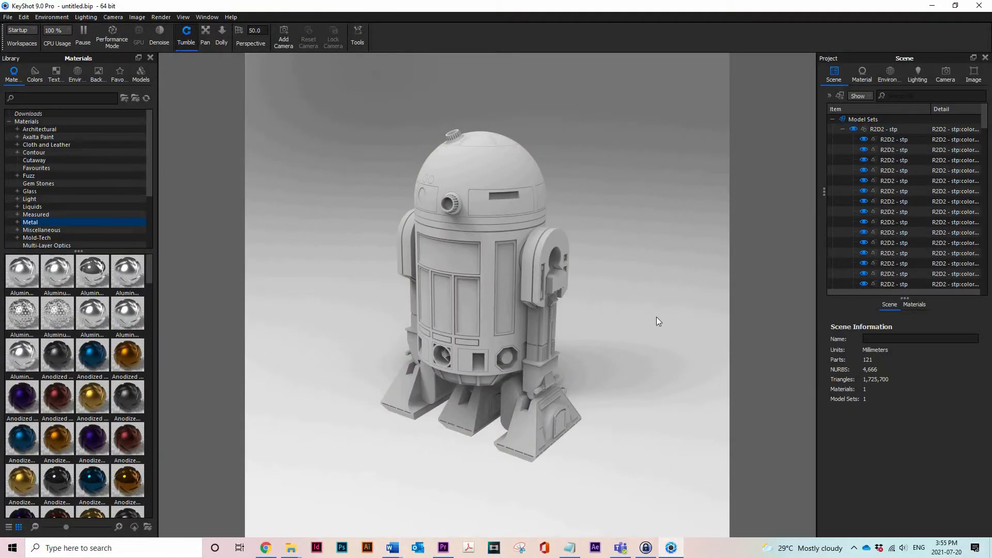
- Add two cameras of the model, one at about 24° inclination and -32° azimuth, the other at about 49° inclination and -45° azimuth
left_click(944, 75)
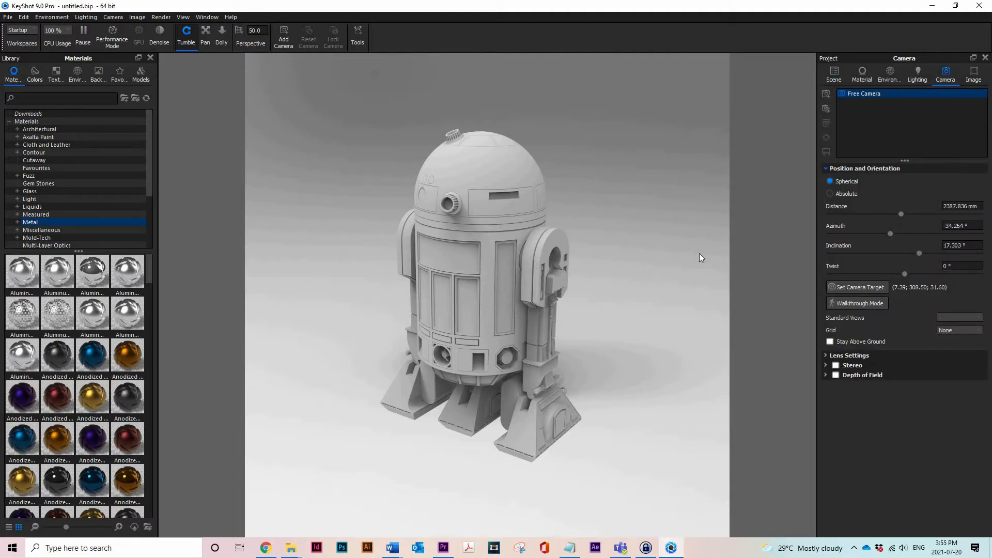
left_click_drag(698, 254, 693, 286)
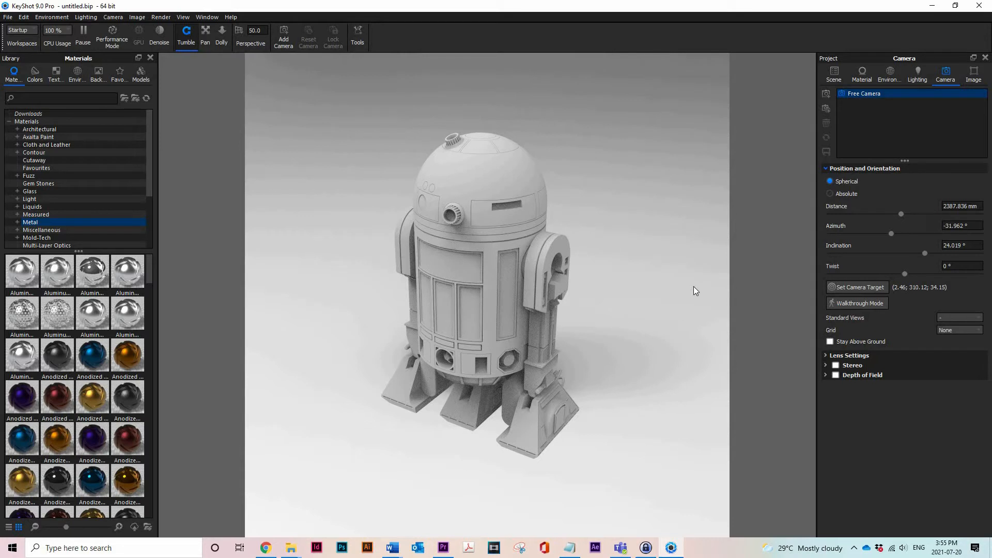
left_click(826, 94)
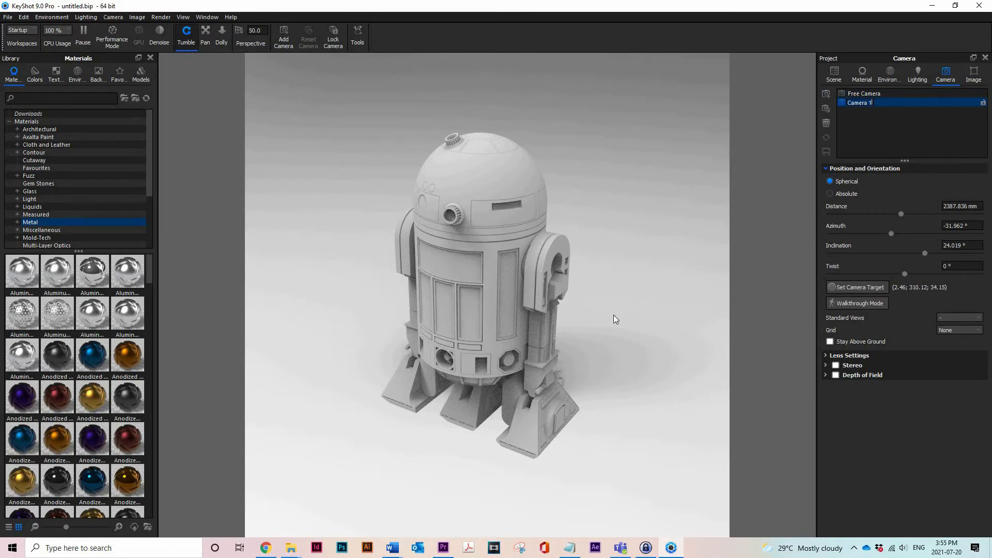
left_click_drag(602, 327, 590, 346)
left_click(825, 94)
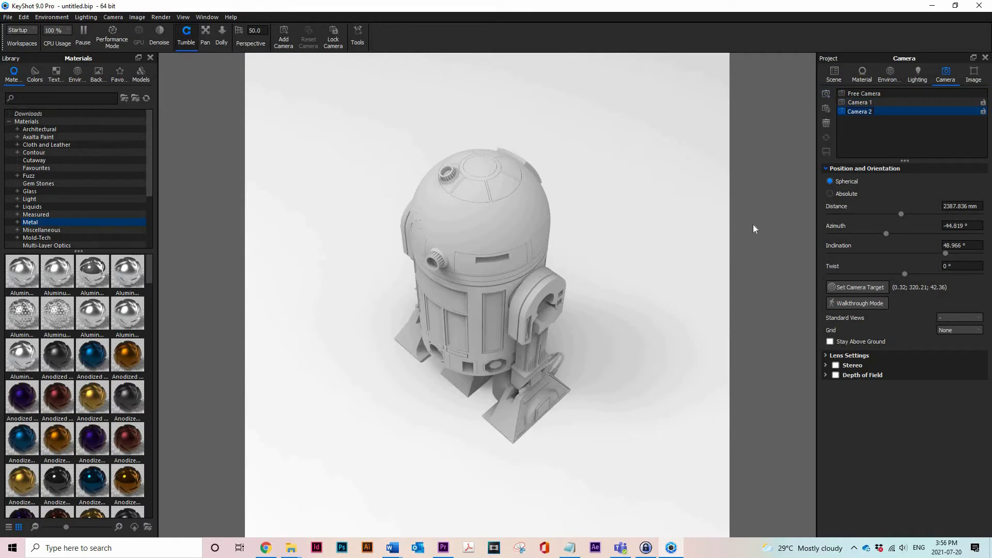
- Re-aim Camera 1 at the front of R2D2, at about 146° azimuth and 31° inclination, and save it
left_click(872, 102)
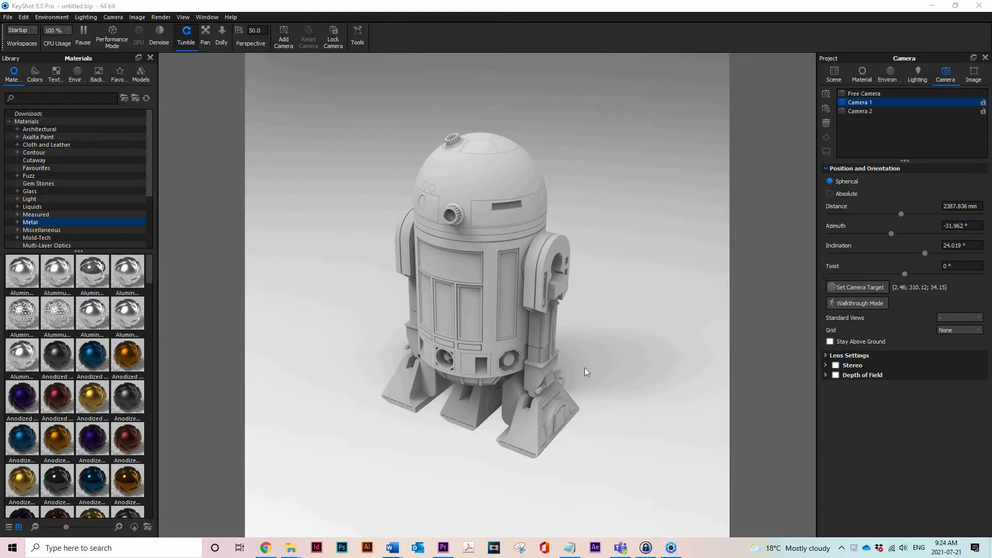
left_click_drag(585, 372, 541, 417)
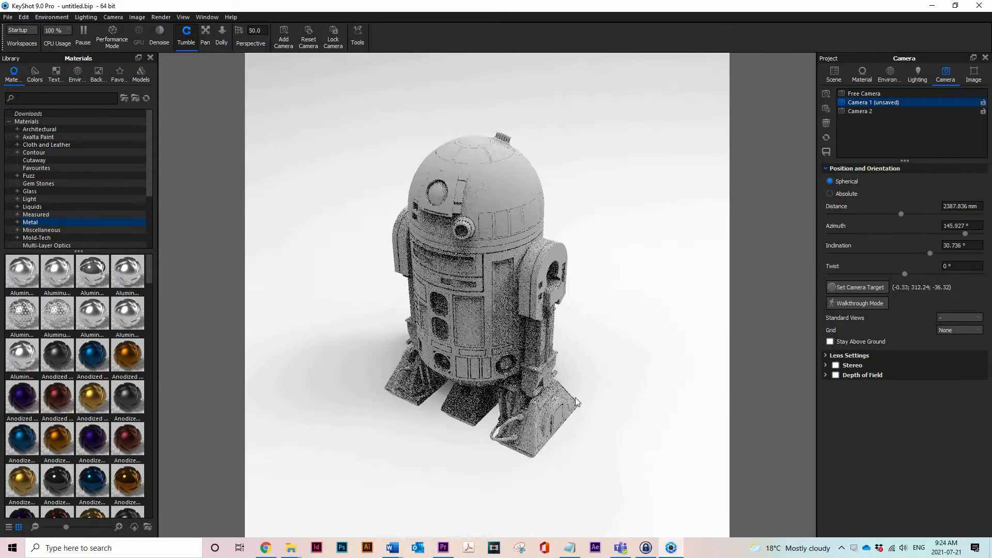
left_click(827, 152)
- Delete Camera 2 and make Camera 1 the active view
left_click(860, 110)
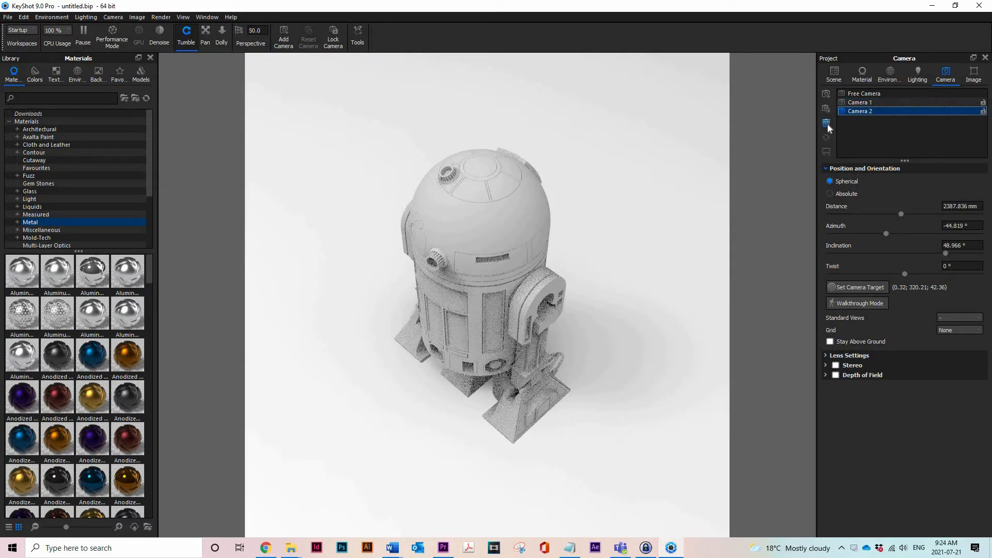
left_click(826, 123)
left_click(874, 103)
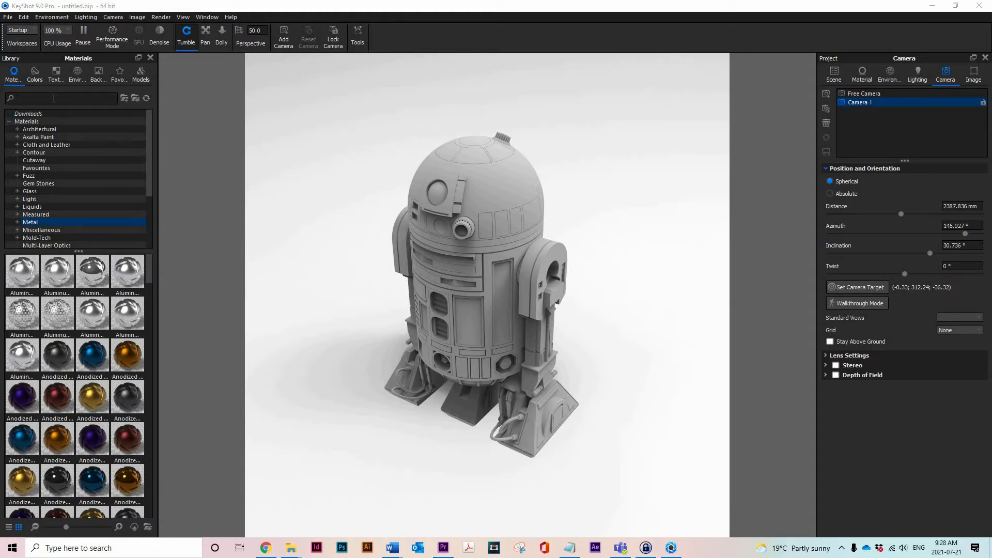
- Apply the first aluminum material of the Metal library to the whole model and show the materials in the project
left_click_drag(22, 271, 458, 266)
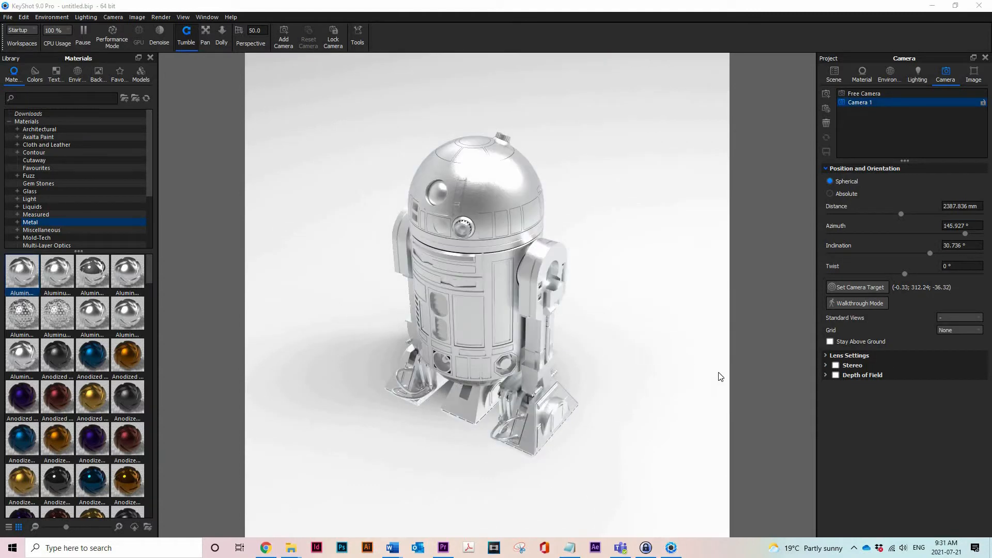
left_click(861, 78)
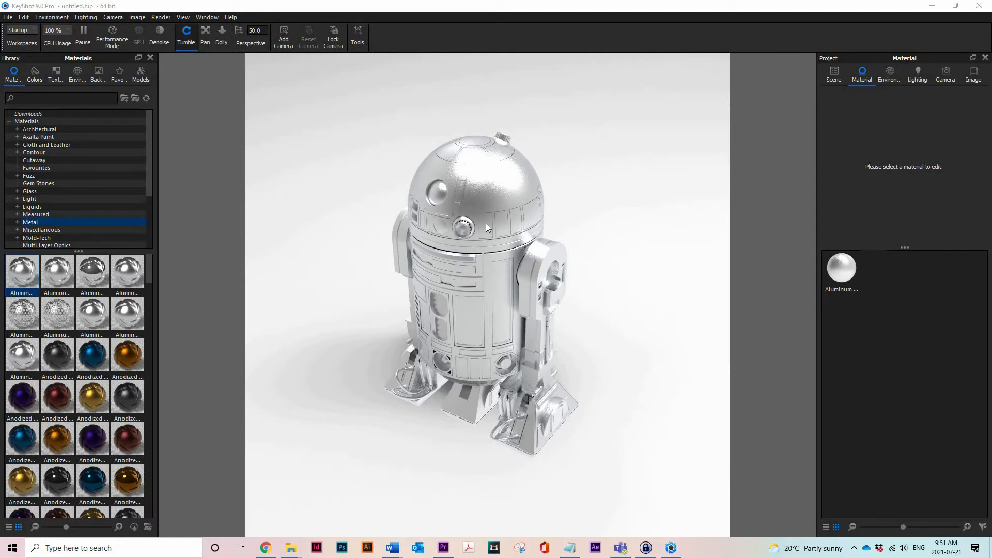
- Unlink the aluminum material from four individual panels on the lower band of the dome
right_click(490, 224)
left_click(516, 50)
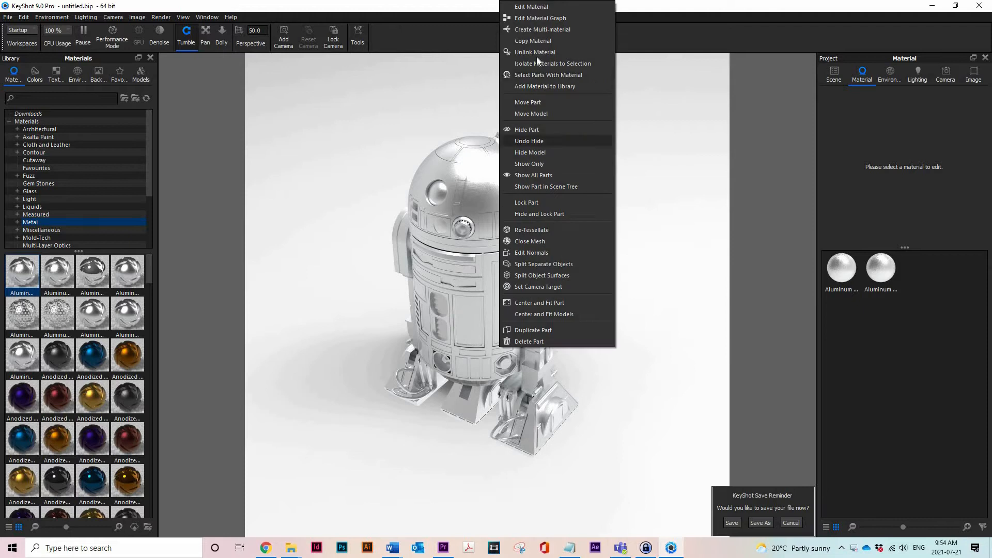
left_click(537, 52)
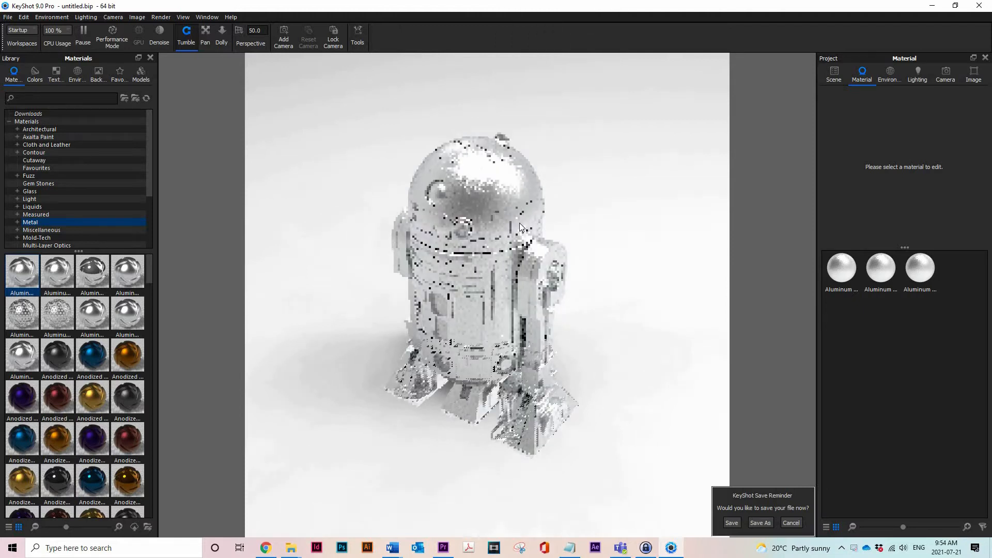
right_click(520, 228)
left_click(556, 52)
right_click(440, 227)
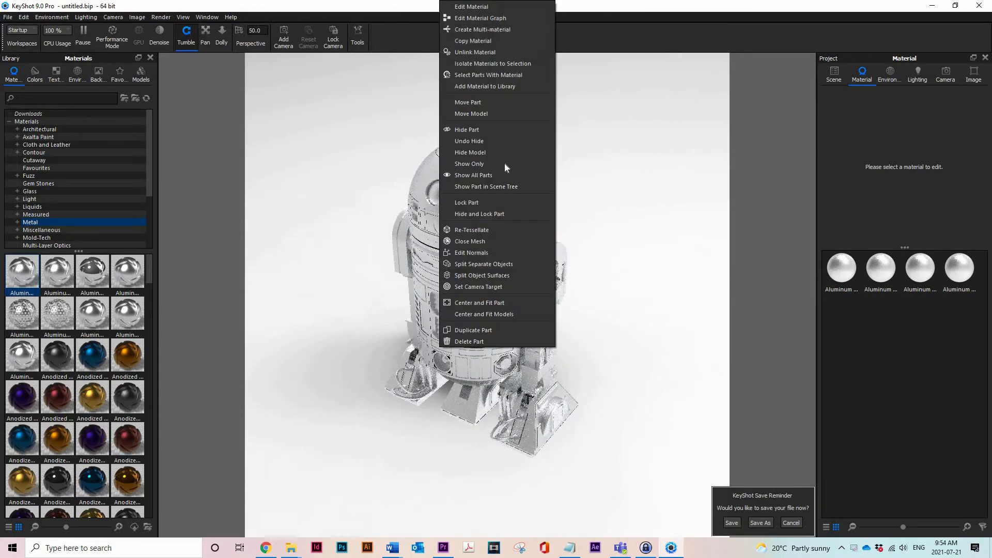
left_click(474, 53)
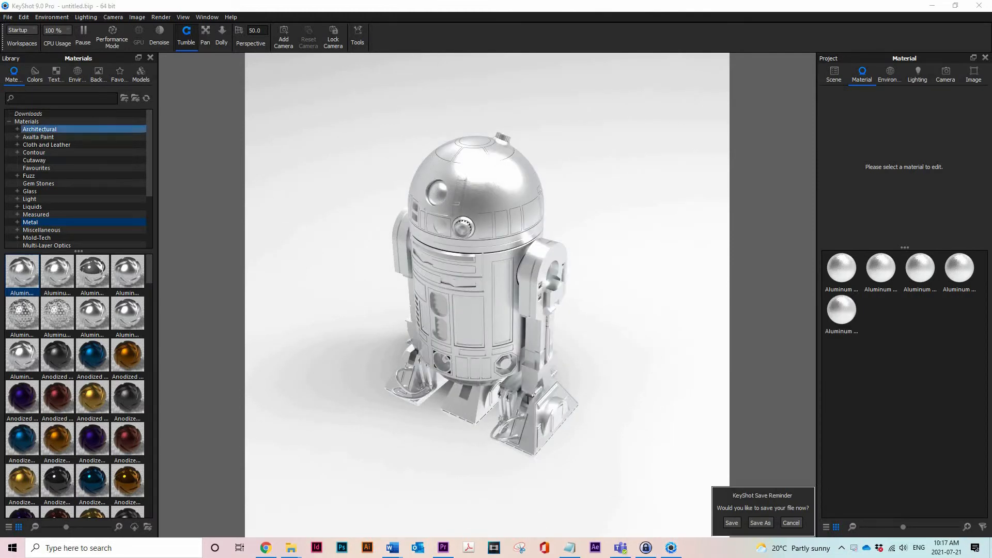
- Search the material library for paint and apply a blue metallic paint to the dome panel beside the round projector
left_click(51, 97)
type("paint")
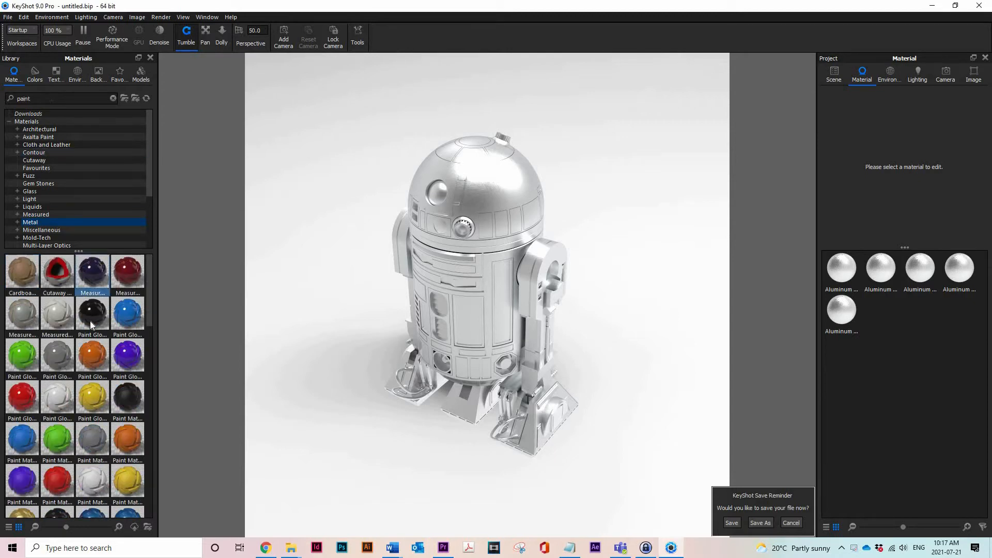
scroll(90, 320, "down", 6)
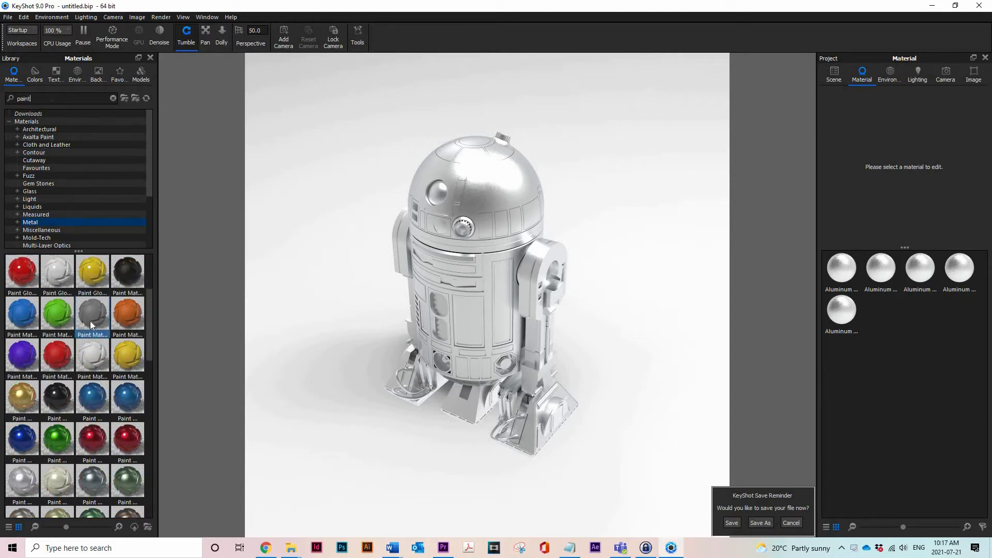
left_click(94, 279)
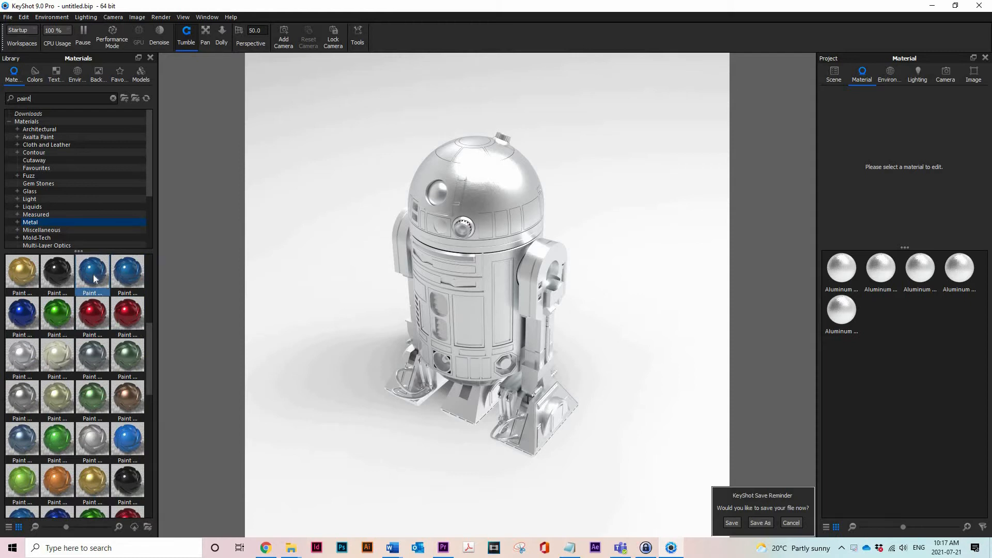
left_click_drag(331, 326, 486, 221)
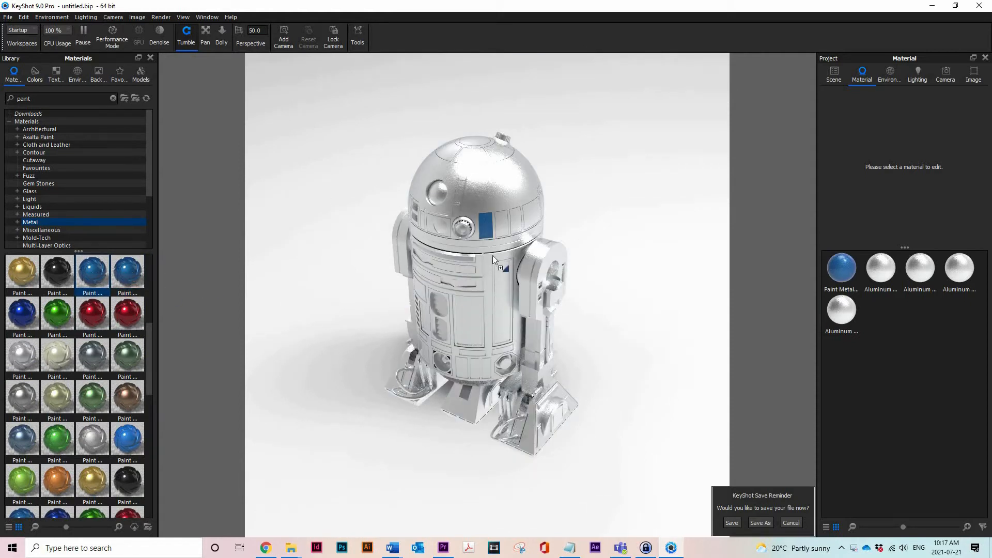
- Apply the same blue metallic paint to the next two dome panels, linking the duplicate materials
left_click_drag(491, 255, 501, 222)
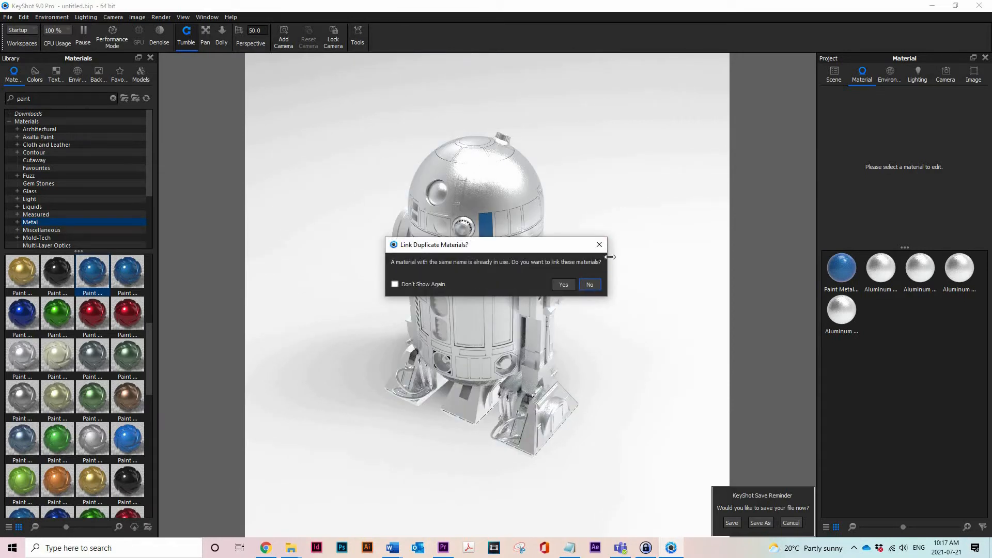
left_click(564, 285)
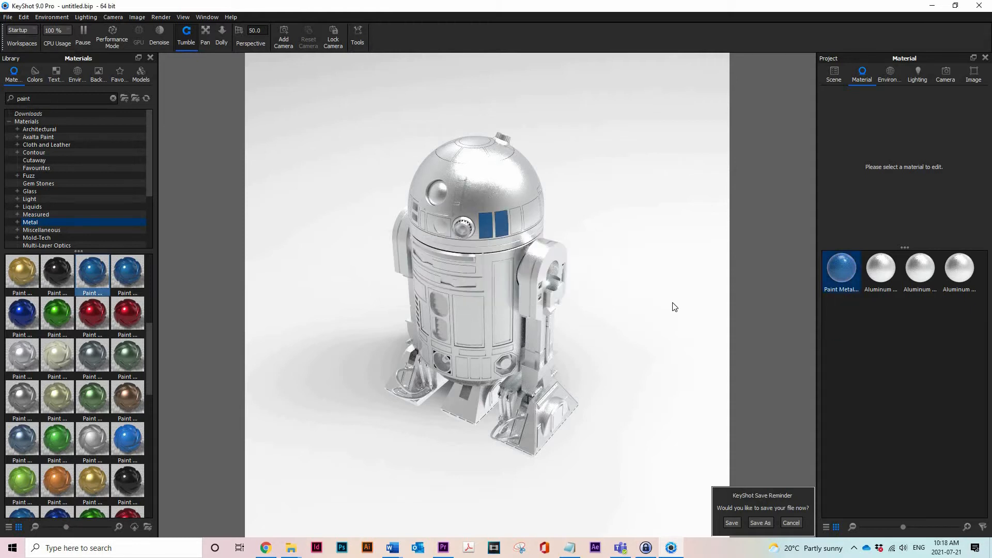
left_click_drag(736, 295, 570, 247)
left_click_drag(511, 221, 512, 221)
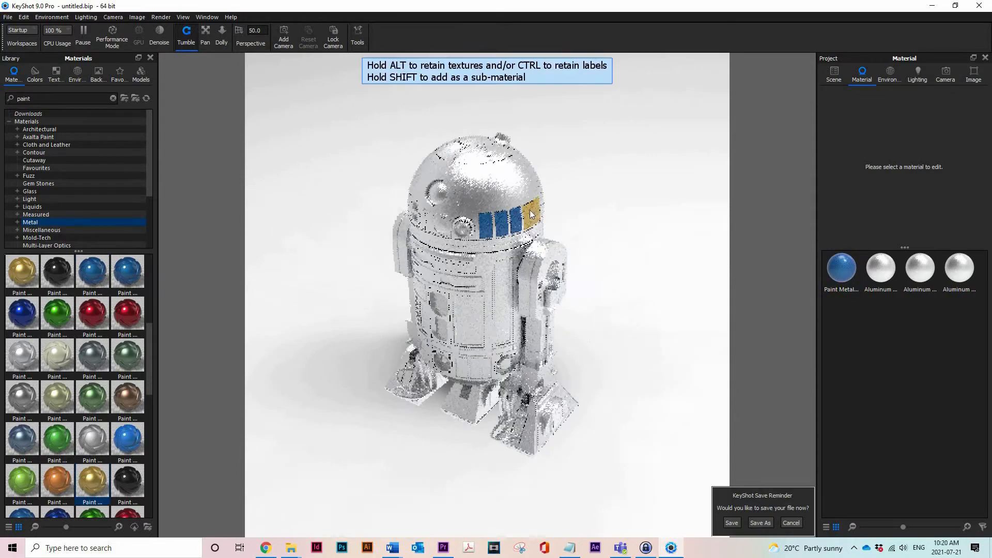
- Try a gold metallic paint on the fourth dome panel, and undo that material replacement
left_click_drag(529, 210, 532, 212)
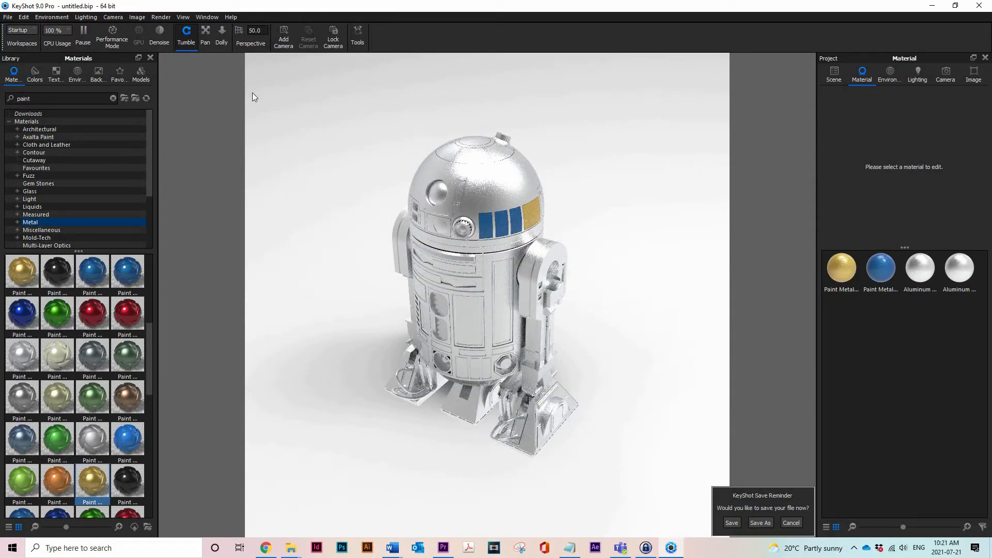
left_click(27, 16)
mouse_move(44, 28)
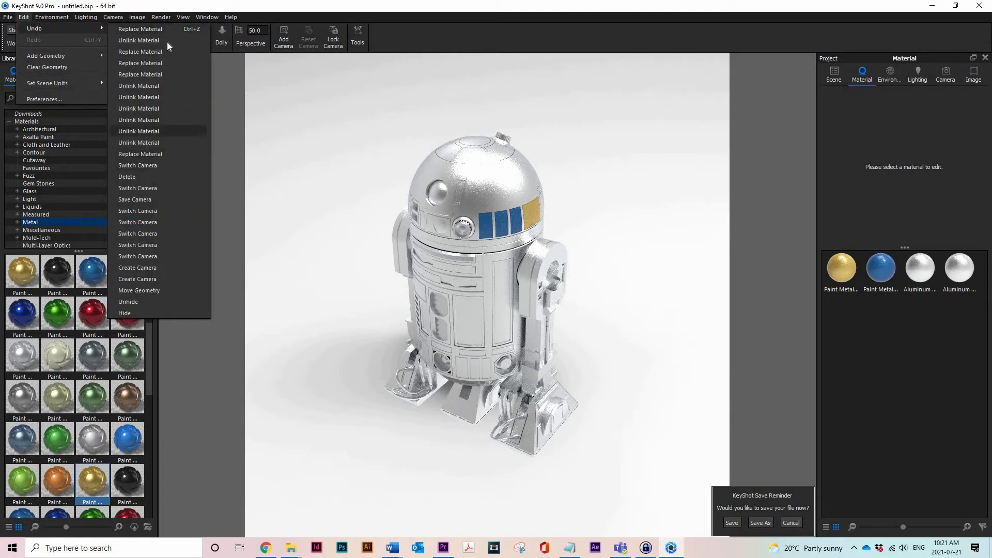
left_click(201, 28)
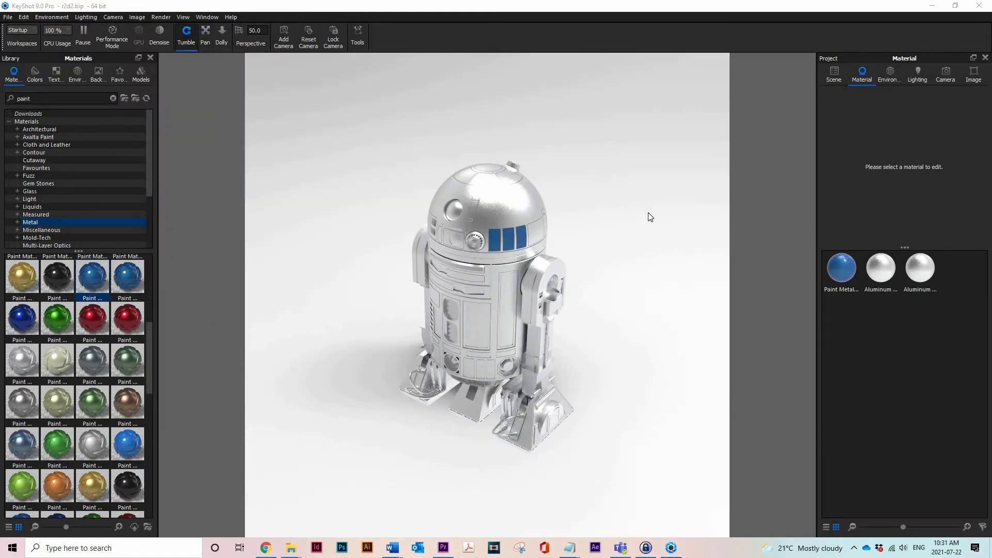
- Save the scene under the file name R2D2 as a BIP file in the R2D2 folder
left_click(7, 17)
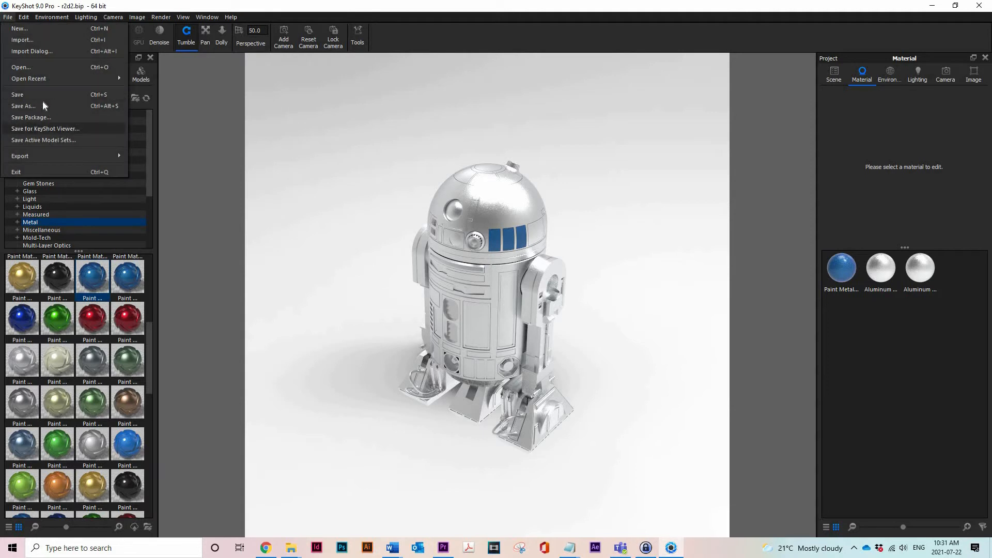
left_click(42, 103)
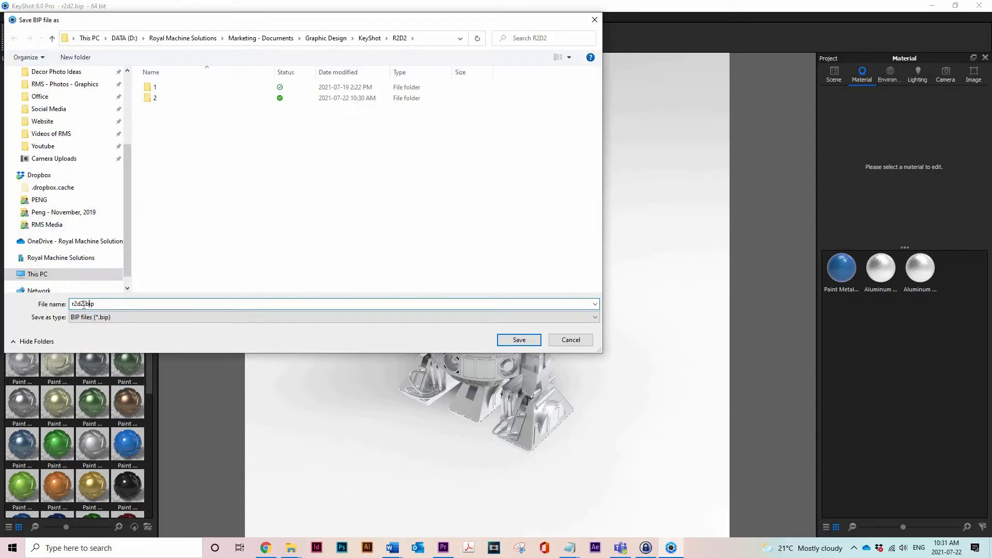
type("R2D2")
left_click(519, 340)
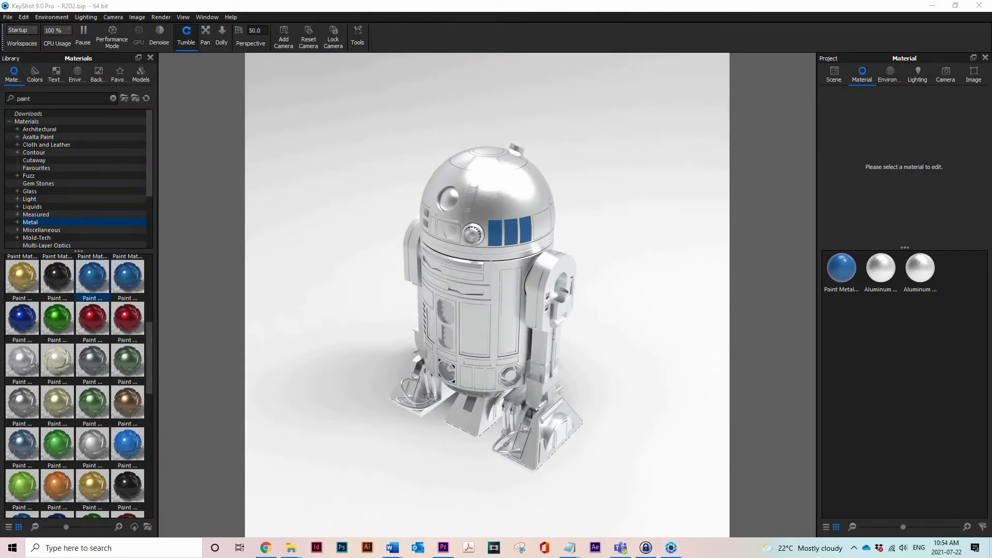
- Switch to Chrome and view R2D2 reference photos in the Google image results and on Getty Images
left_click(268, 548)
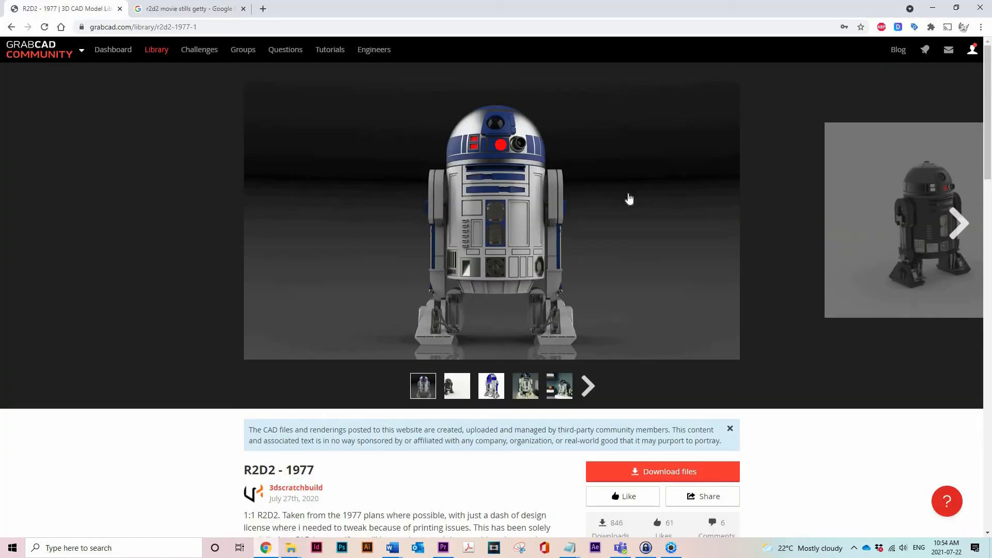
left_click(188, 8)
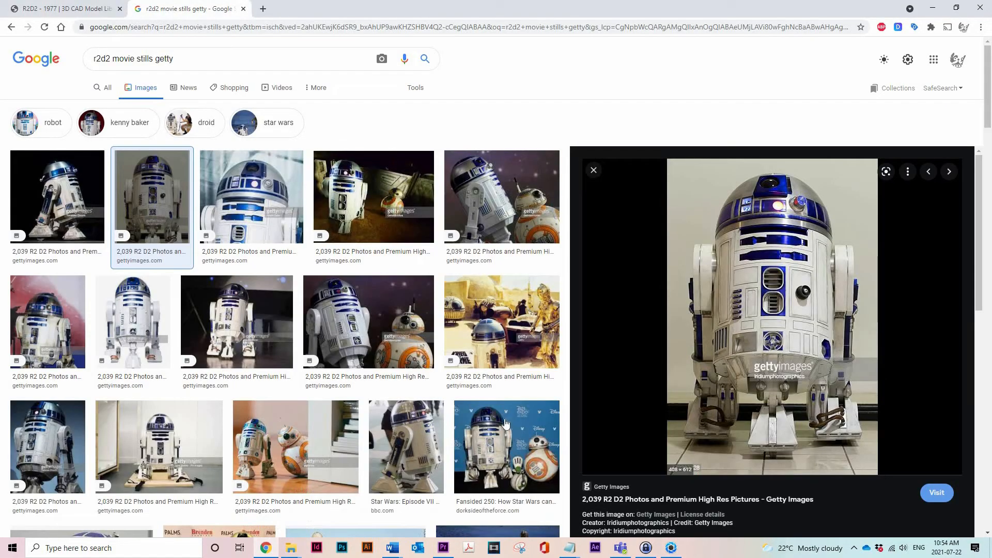
left_click(764, 337)
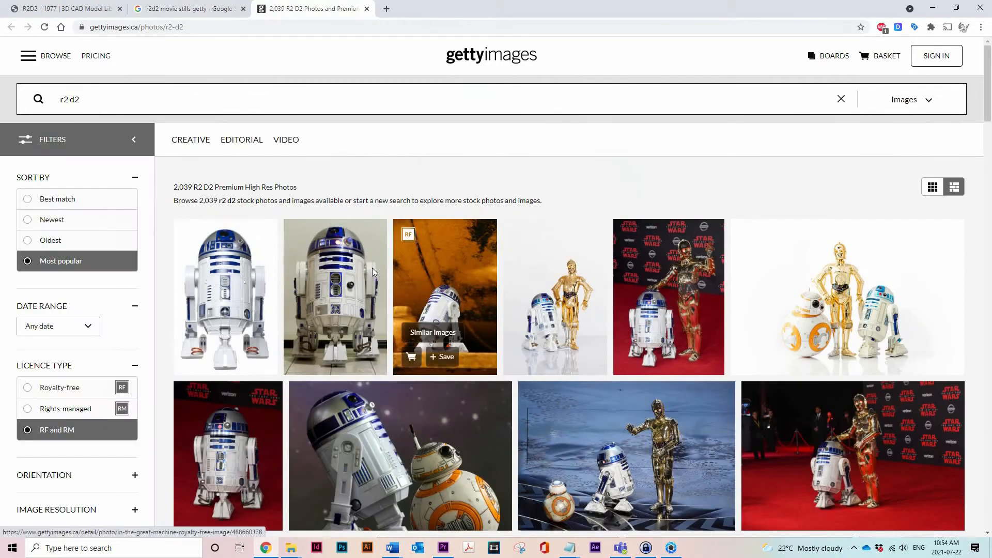
left_click(373, 271)
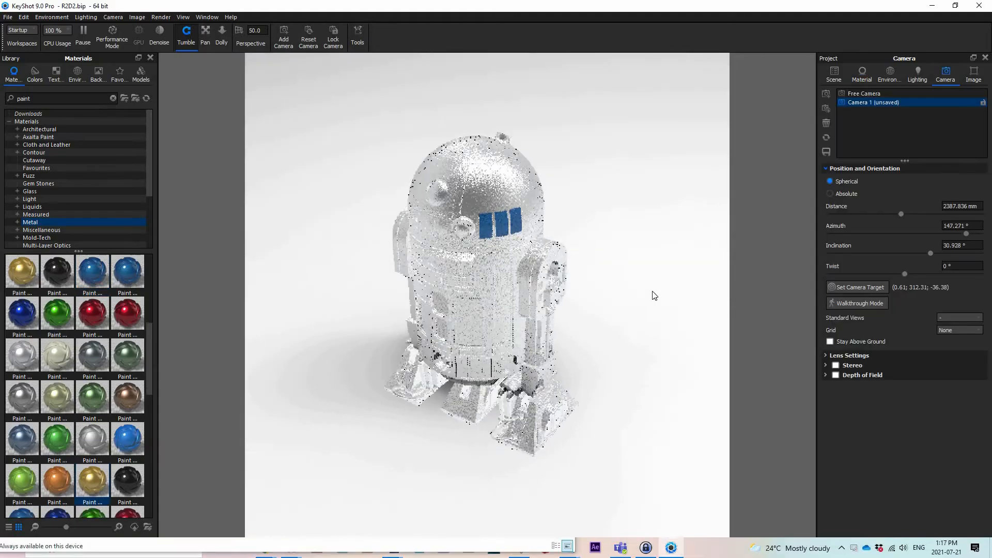
- Paste the blue paint from the dome panels onto the matching panel at the opposite end of the dome band
key("ctrl+z")
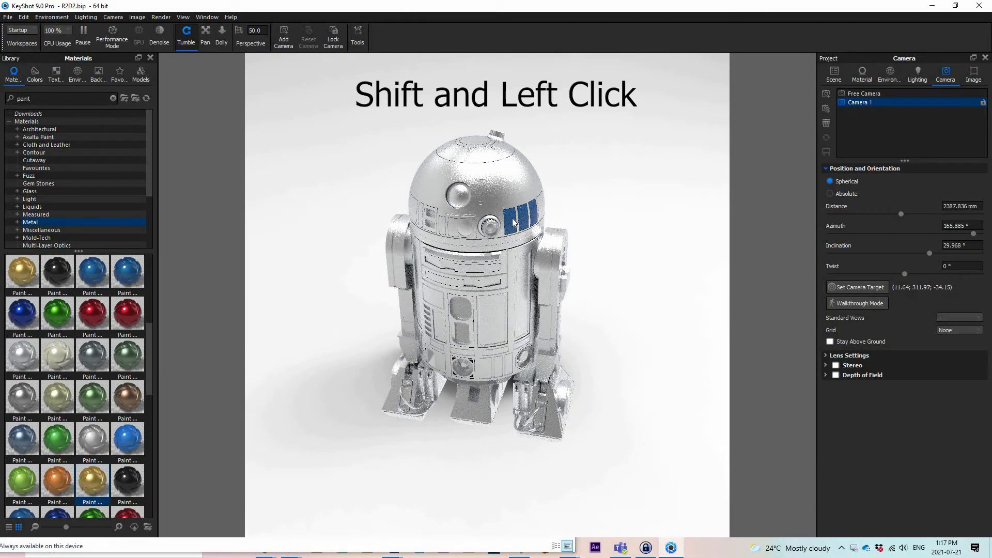
right_click(417, 217, "shift")
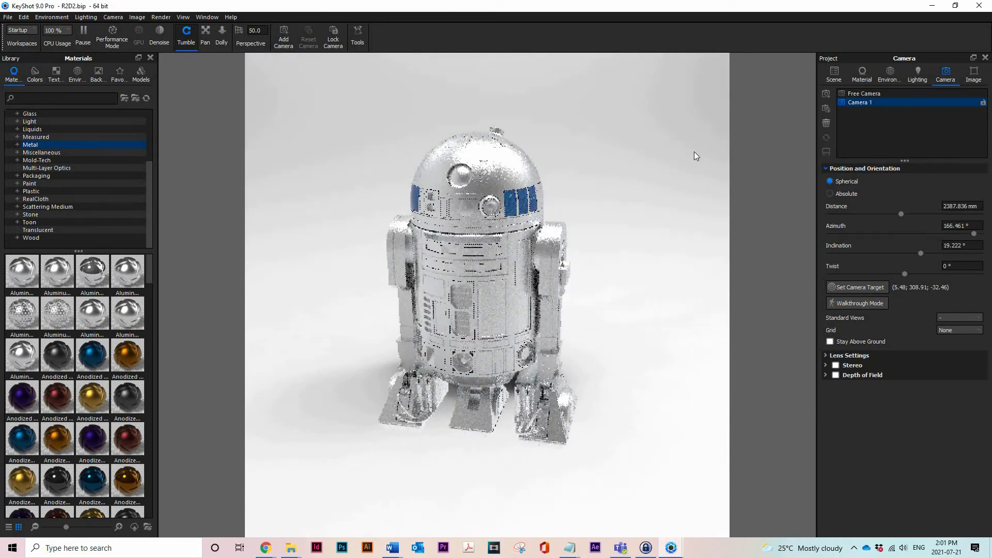
- Search the library for white paint and apply the glossy white paint to R2D2's aluminum body
type("white paint")
left_click_drag(388, 306, 390, 305)
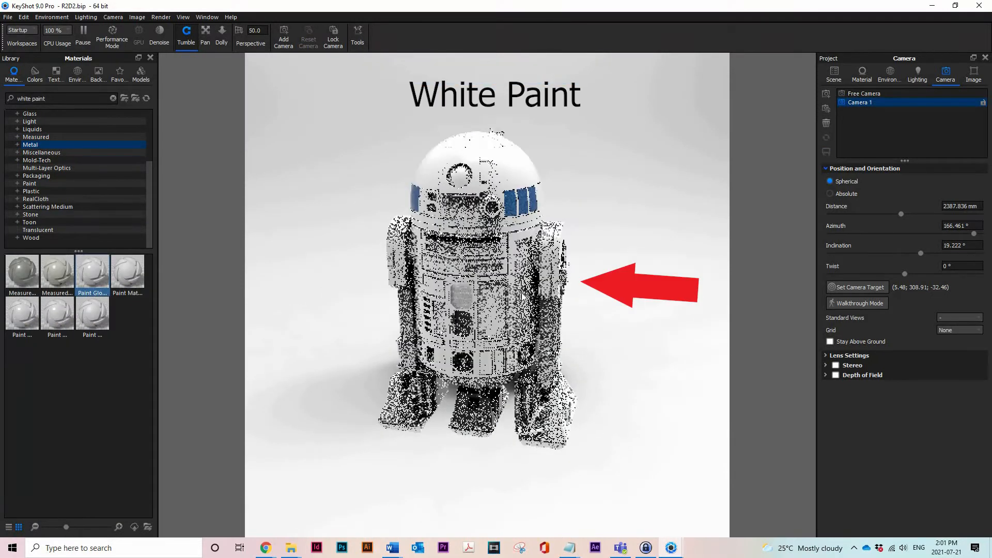
- Search the library for paint blue and replace the dome panels' light blue with the dark metallic blue paint
left_click(113, 98)
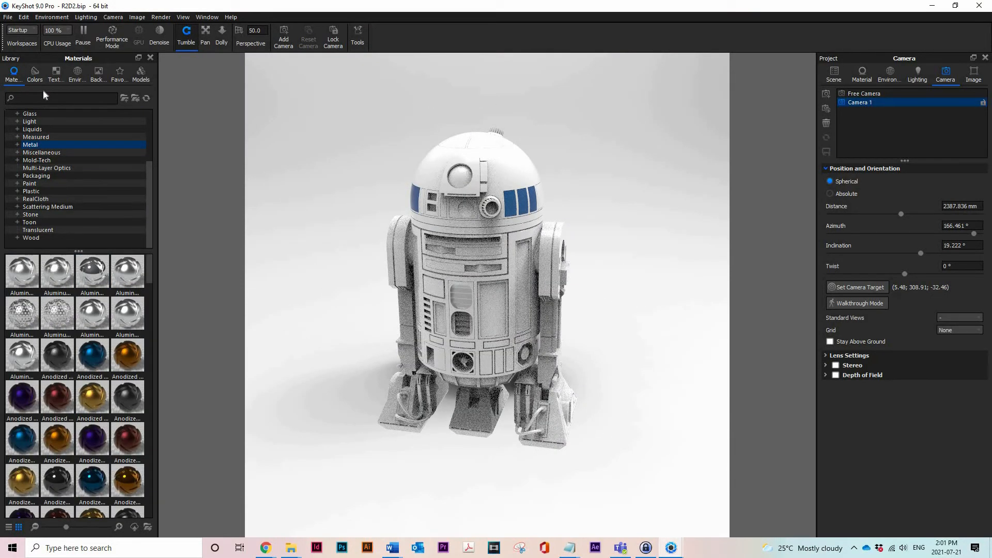
type("paint blue")
mouse_move(92, 357)
left_mouse_down()
mouse_move(465, 290)
mouse_move(837, 258)
left_mouse_up()
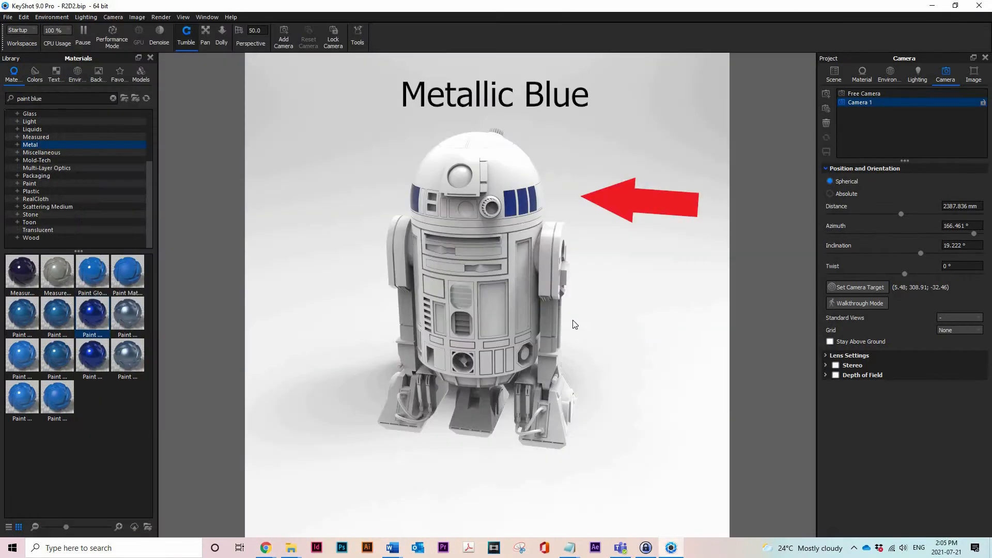
- Paste the dark metallic blue paint onto the two chest slots, the remaining front dome panels and the eye housing
right_click(465, 239, "shift")
right_click(462, 267, "shift")
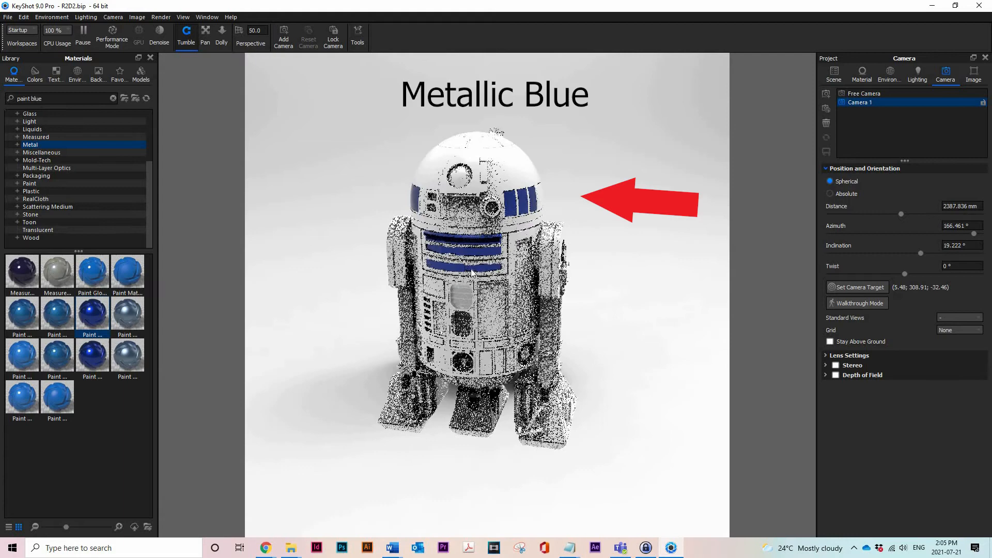
right_click(425, 200, "shift")
right_click(457, 205, "shift")
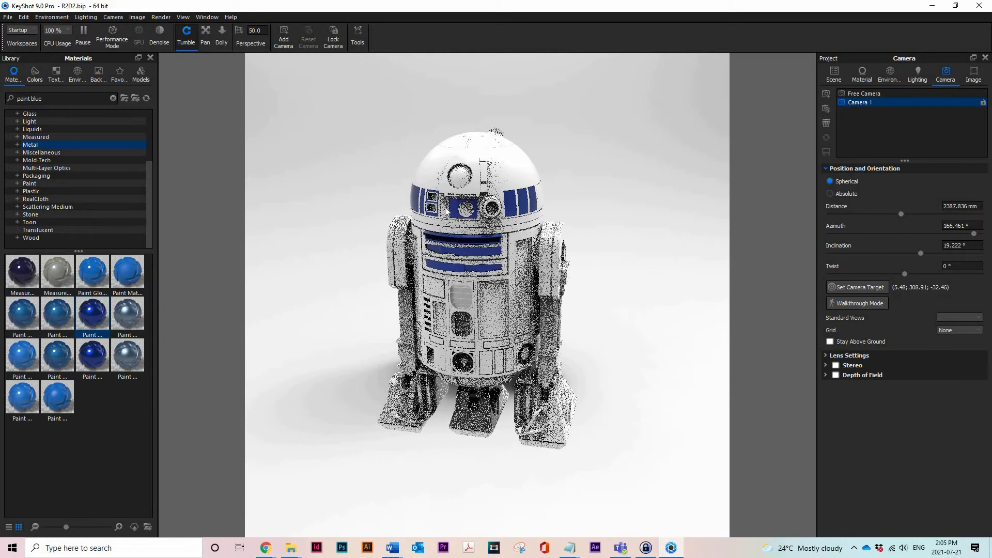
right_click(472, 166, "shift")
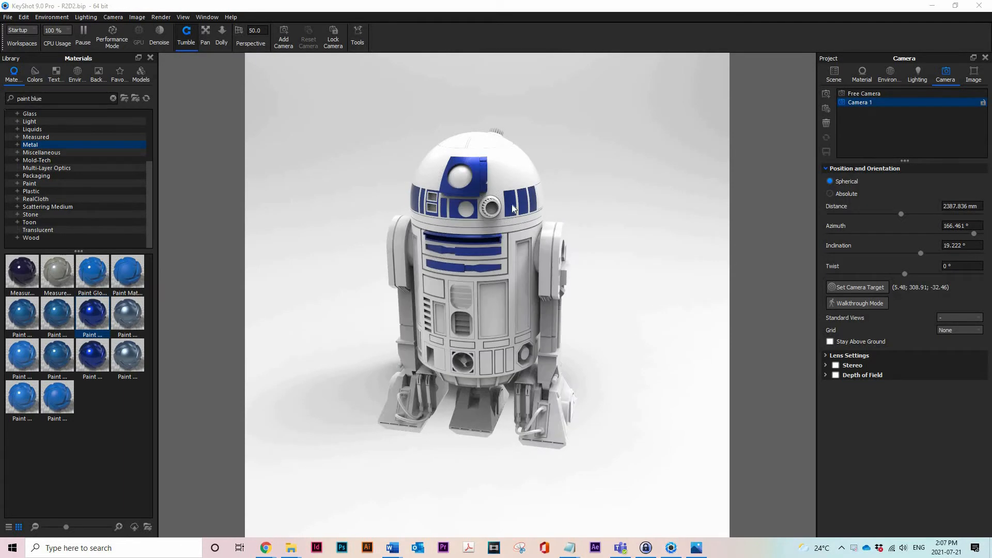
- Clear the material search and apply the brushed iron metal to R2D2's dome
left_click_drag(472, 342, 451, 323)
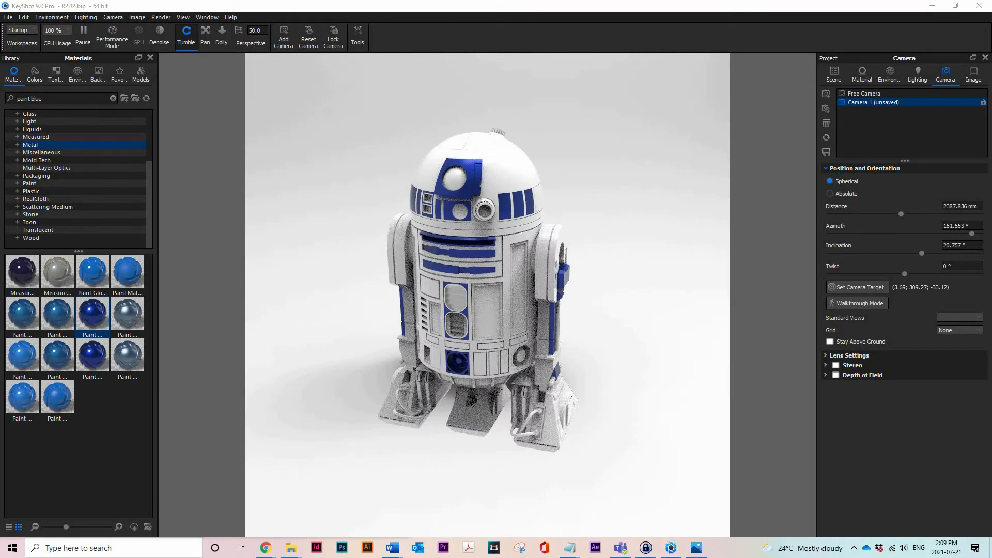
left_click(113, 98)
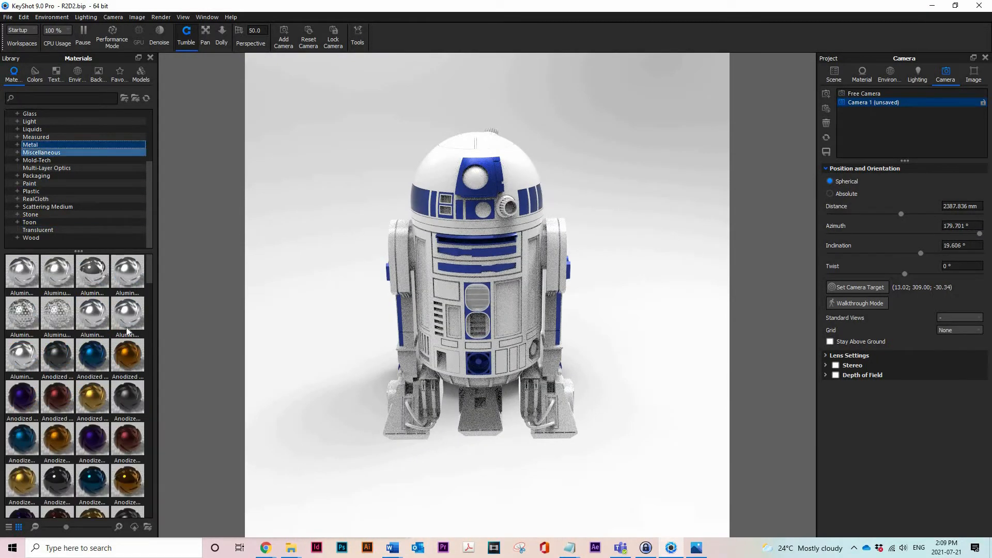
left_click_drag(149, 275, 150, 385)
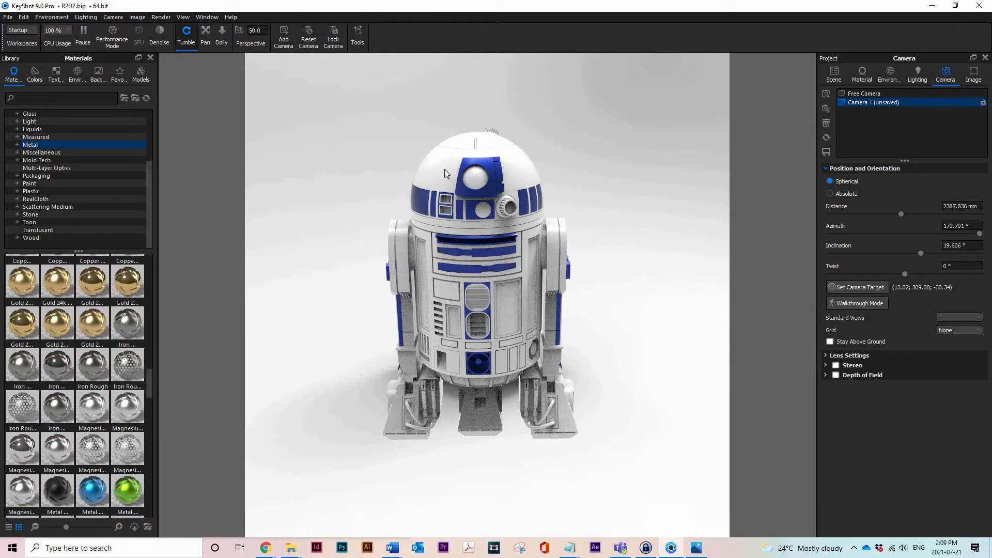
left_click_drag(127, 323, 445, 172)
left_click_drag(603, 265, 628, 408)
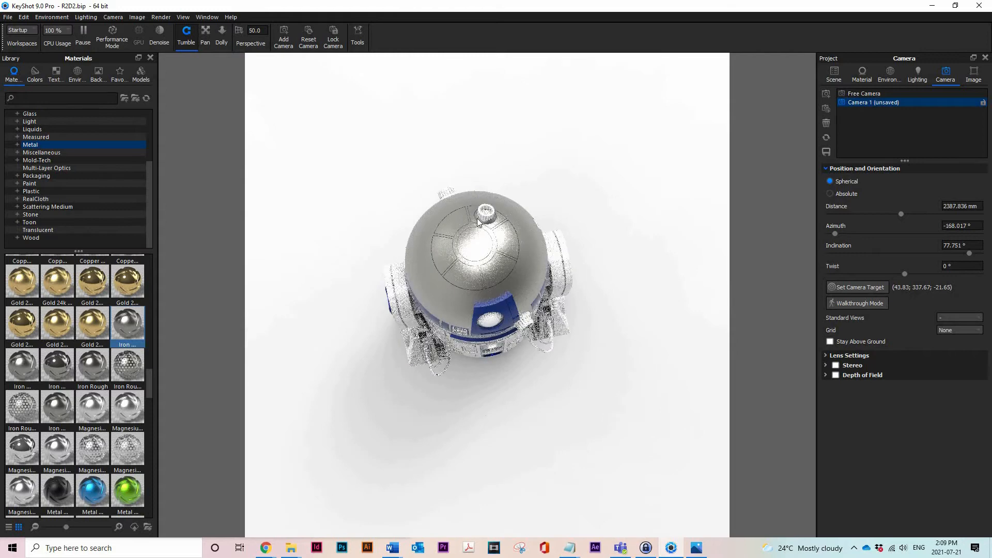
left_click_drag(446, 248, 420, 111)
left_click_drag(614, 329, 659, 343)
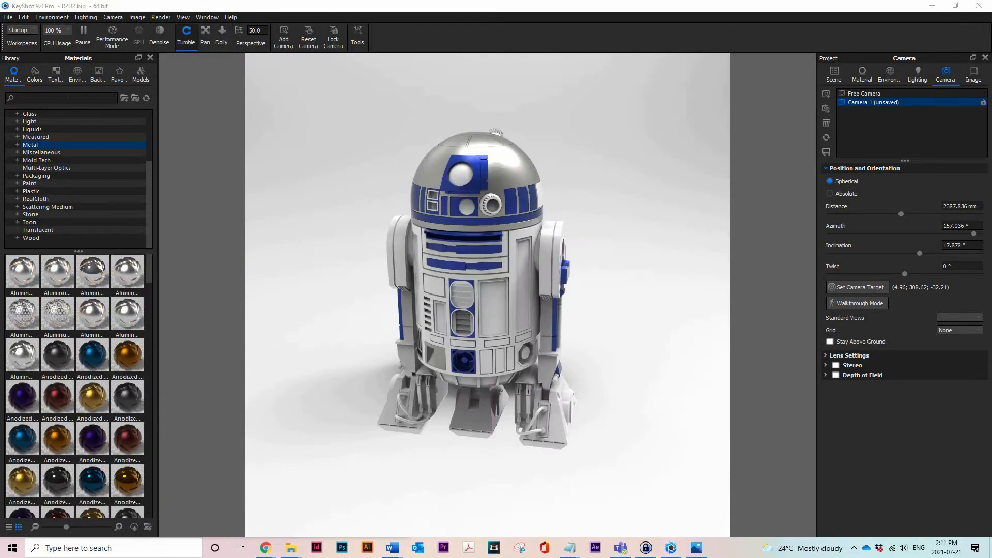
- Search the library for grey paint and apply the matte grey paint only to the unlinked round projector on the dome
type("grey paint")
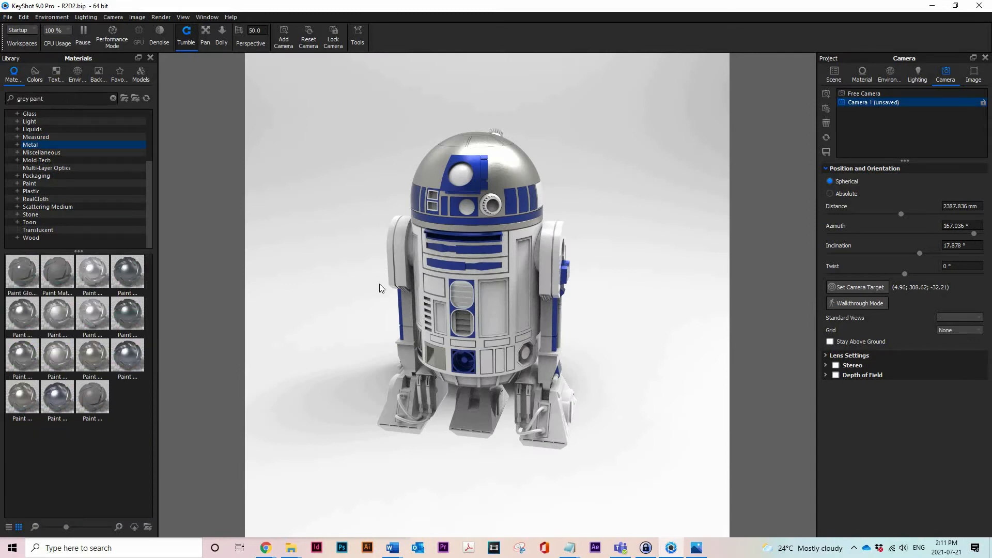
right_click(489, 199)
left_click(532, 74)
left_click_drag(60, 274, 490, 200)
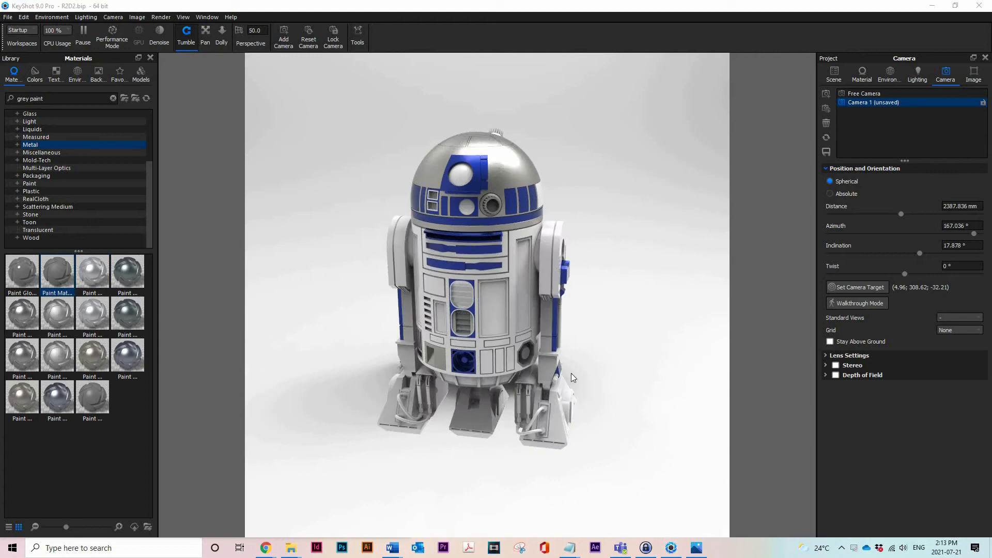
- Apply the basic black glass from the library to the round eye lens on the front of the dome
left_click_drag(571, 378, 507, 393)
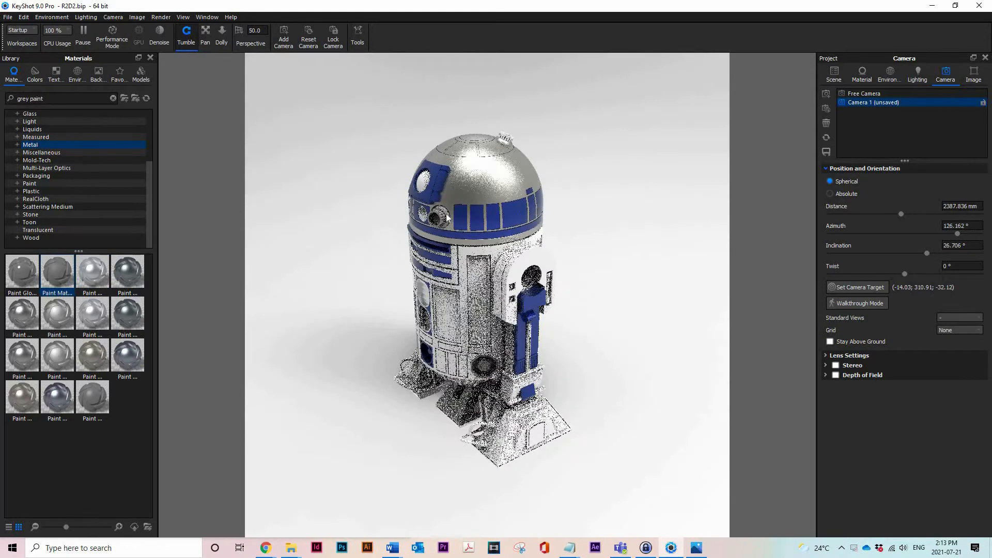
left_click_drag(575, 176, 508, 262)
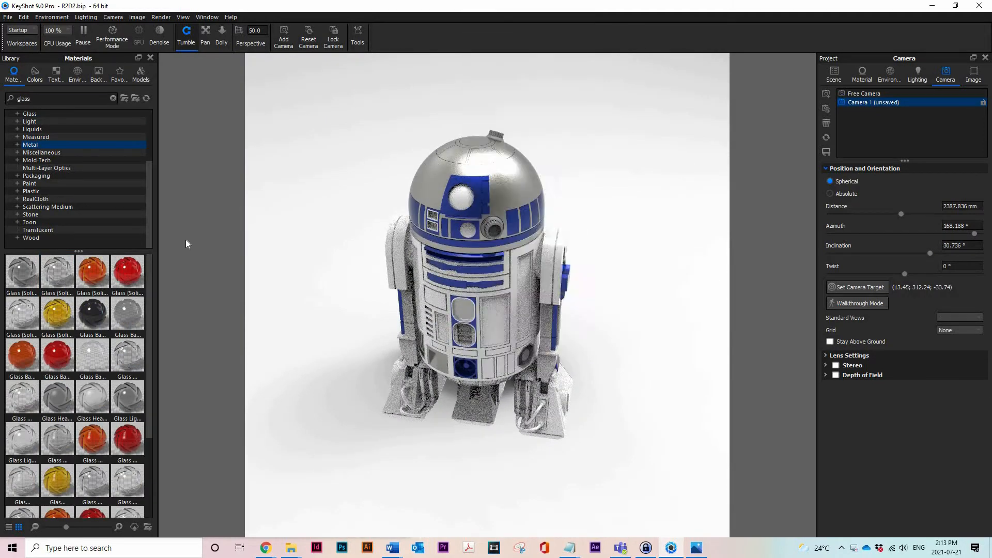
left_click_drag(92, 312, 470, 176)
- Search the library for grey plastic and apply the hard textured plastic only to the unlinked vents on the front of the body
key("BackSpace")
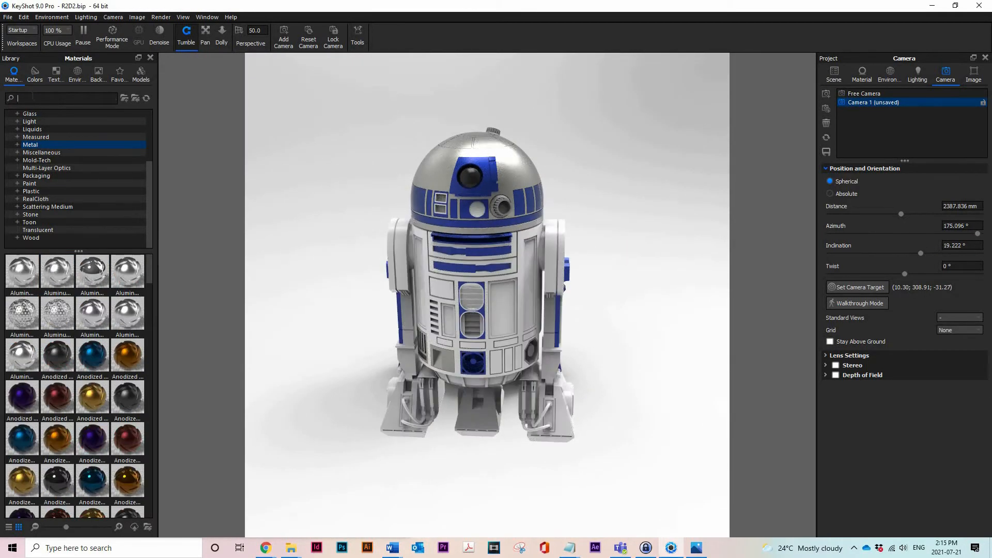
type("grey plastic")
left_click(63, 319)
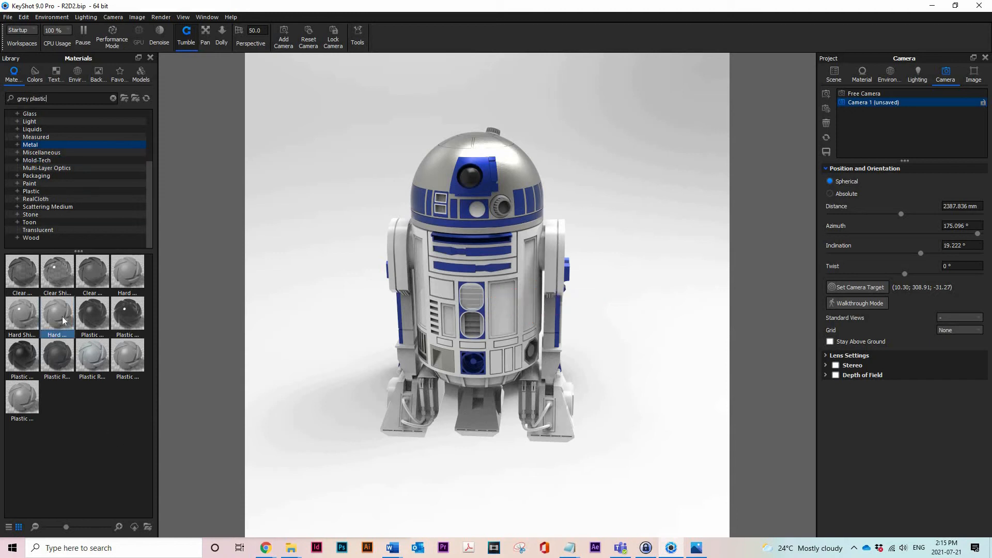
right_click(469, 300)
left_click(514, 75)
left_click_drag(63, 317, 476, 301)
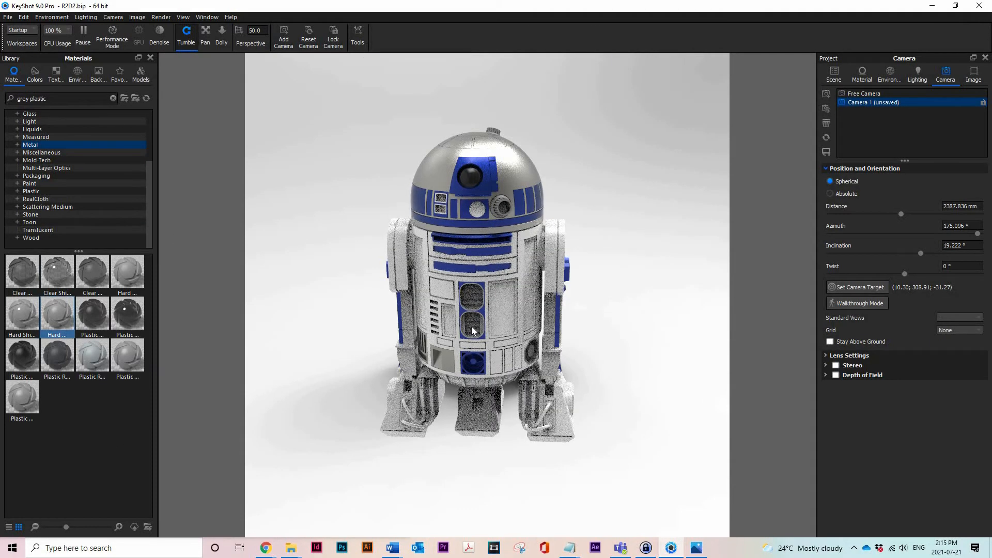
- Examine the lower body, feet and both sides of R2D2 for parts that still need their own material
scroll(411, 407, "up", 6)
left_click_drag(410, 406, 341, 357)
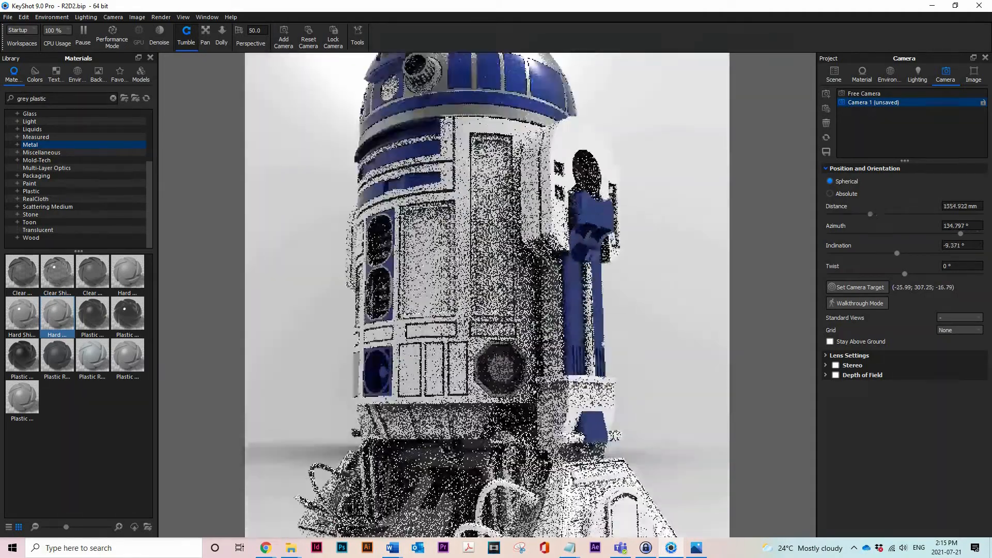
middle_click_drag(431, 522, 466, 397)
mouse_move(466, 397)
left_mouse_down()
mouse_move(720, 396)
mouse_move(468, 397)
left_mouse_up()
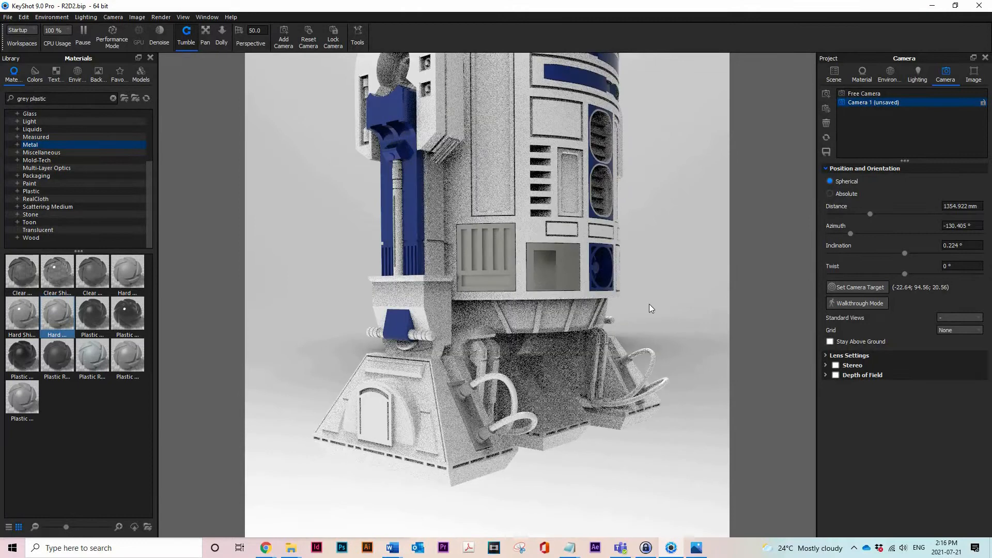
scroll(650, 304, "down", 4)
middle_click_drag(428, 77, 488, 176)
left_click_drag(489, 176, 517, 187)
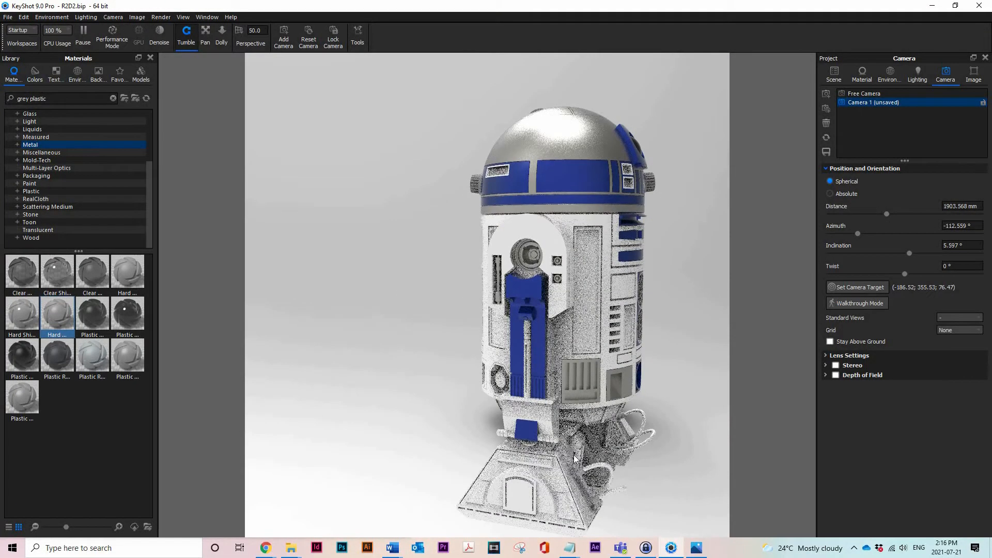
left_click_drag(685, 395, 439, 403)
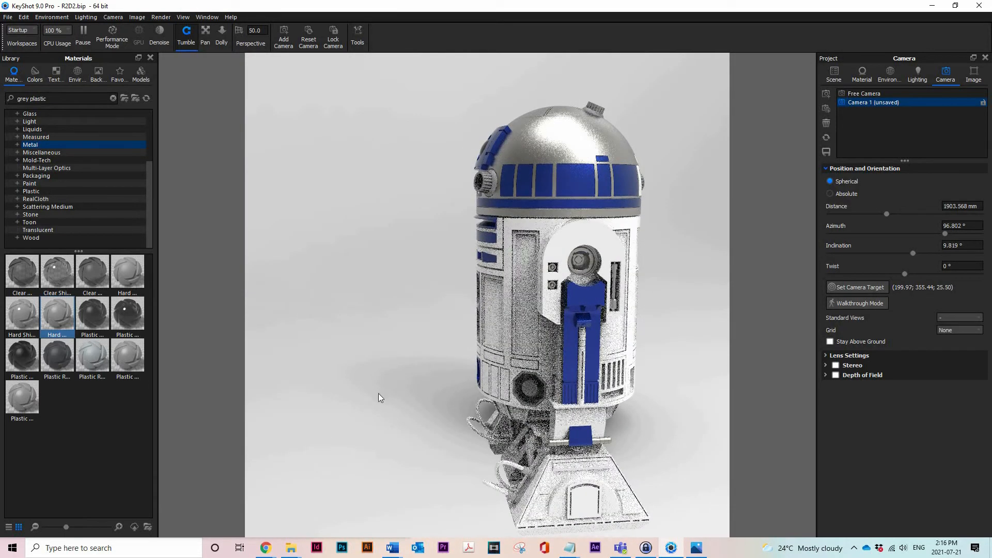
left_click_drag(380, 397, 300, 399)
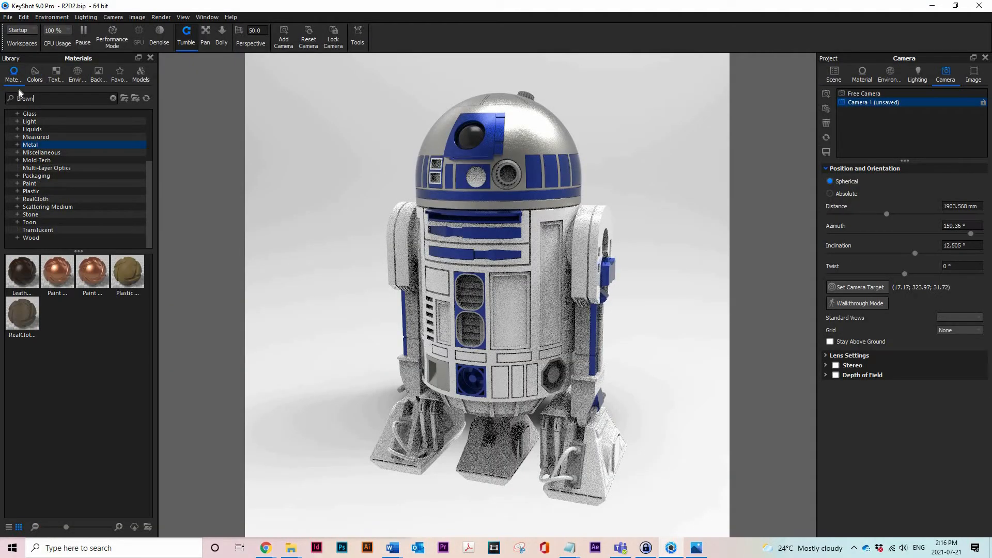
- Apply the brown metallic paint from the library to only the hoses on the feet, separate from the white body material
mouse_move(93, 281)
left_click_drag(91, 281, 560, 478)
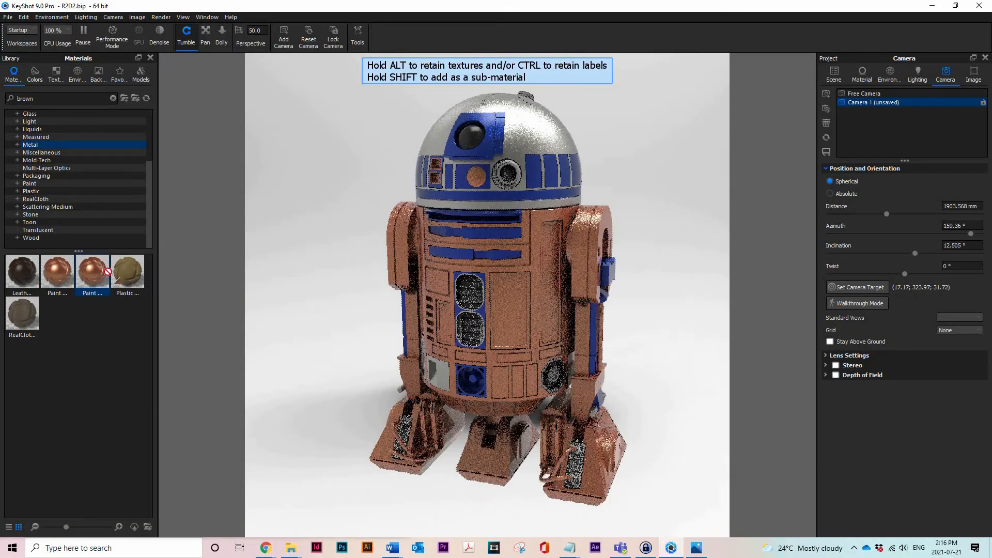
right_click(411, 440)
left_click(435, 305)
left_click_drag(92, 279, 411, 442)
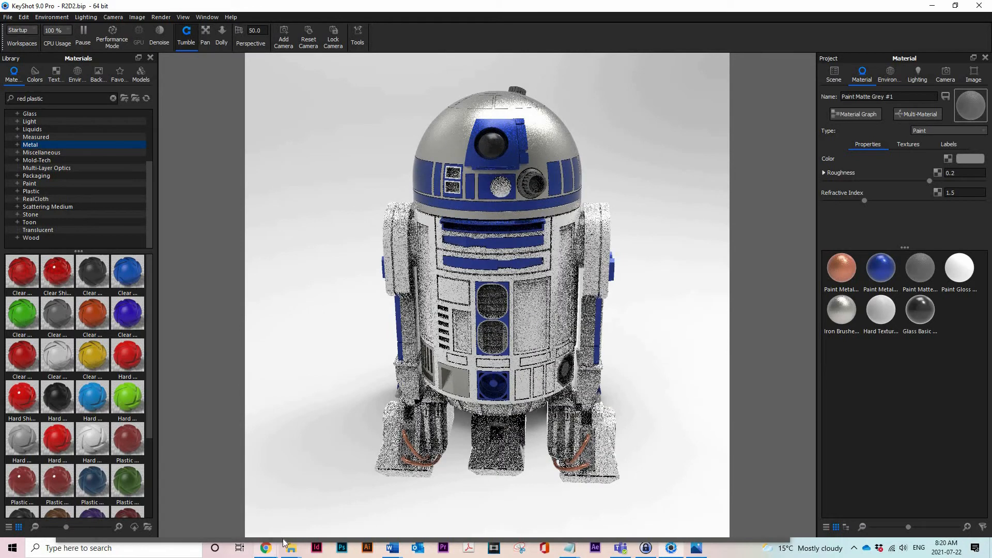
- Switch to Chrome and check the R2D2 reference photos for the colours of the dome's details
mouse_move(269, 546)
left_click(334, 503)
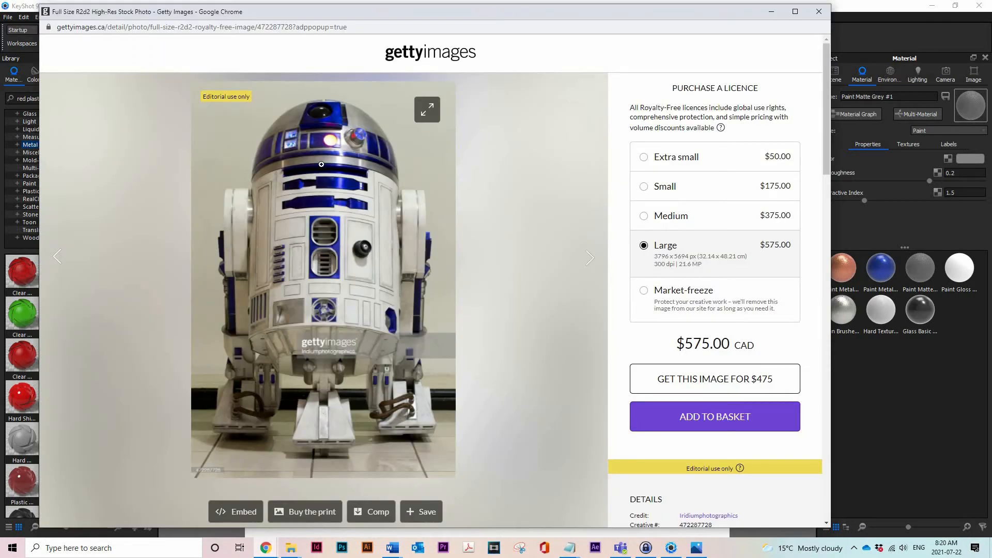
mouse_move(266, 546)
left_click(217, 496)
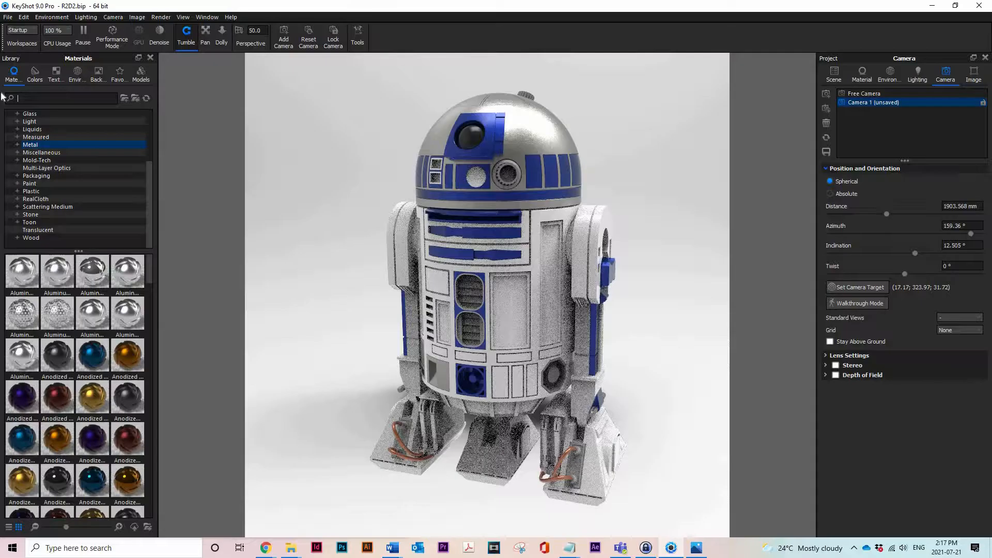
- Search the library for red plastic and apply the hard rough red plastic only to the unlinked round light on the dome
type("red plastic")
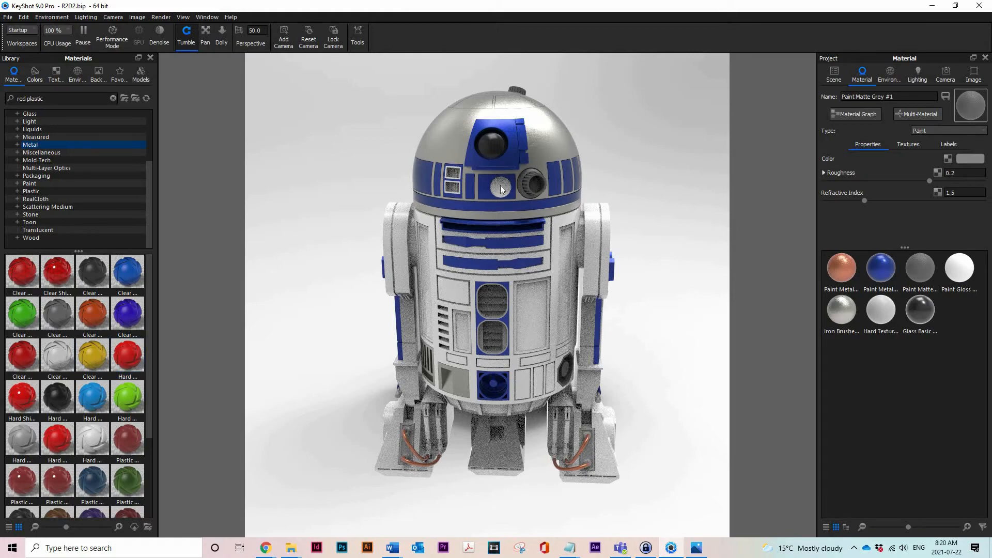
right_click(500, 187)
left_click(540, 260)
left_click_drag(128, 356, 501, 189)
- Apply the scene's matte grey paint to the frames of the two small rectangular windows on the dome
scroll(544, 352, "up", 5)
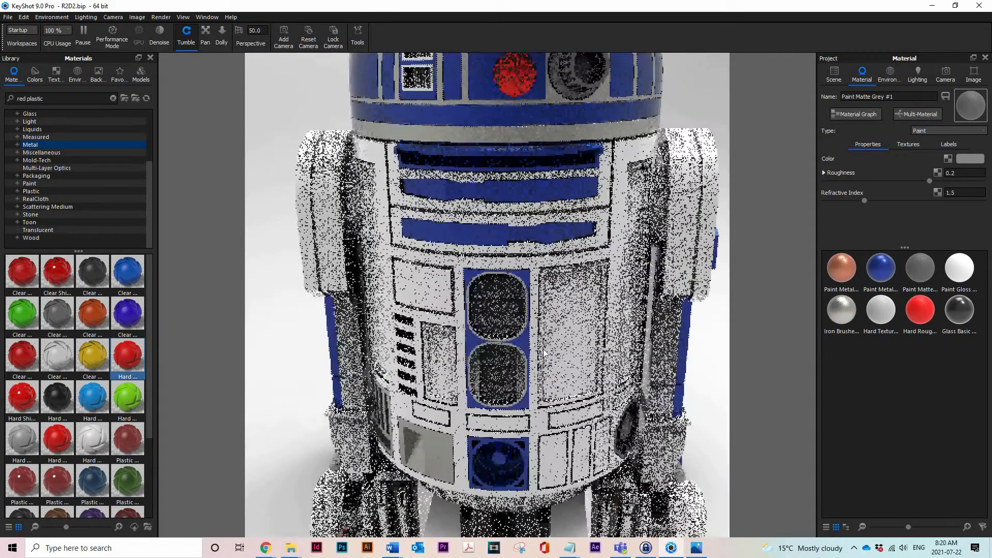
middle_click_drag(465, 136, 523, 334)
scroll(522, 335, "up", 3)
left_click_drag(920, 267, 490, 222)
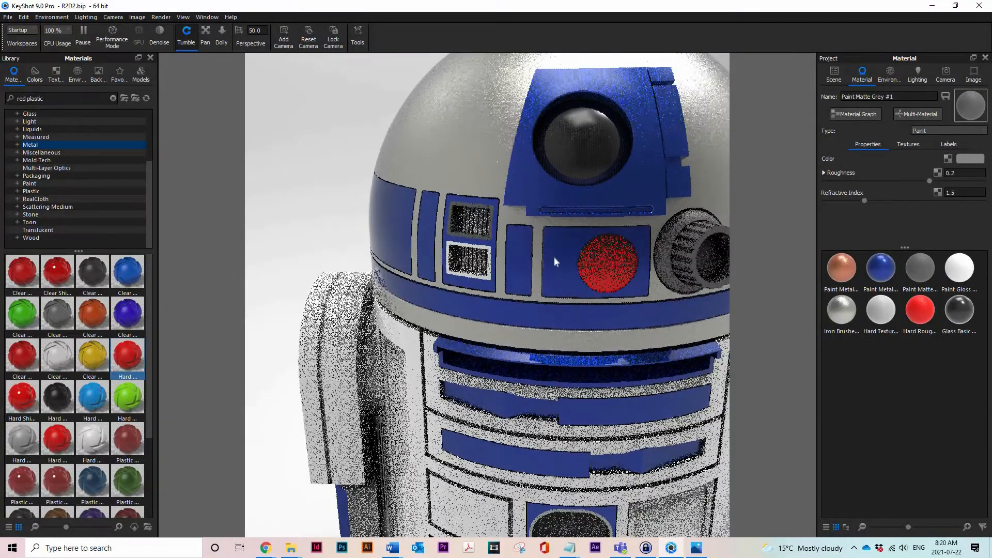
left_click_drag(556, 261, 488, 261)
- Apply the hard rough red plastic to the slats inside the two small rectangular dome windows
left_click_drag(568, 290, 693, 331)
middle_click_drag(501, 325, 393, 315)
scroll(392, 258, "up", 5)
left_click_drag(128, 357, 417, 235)
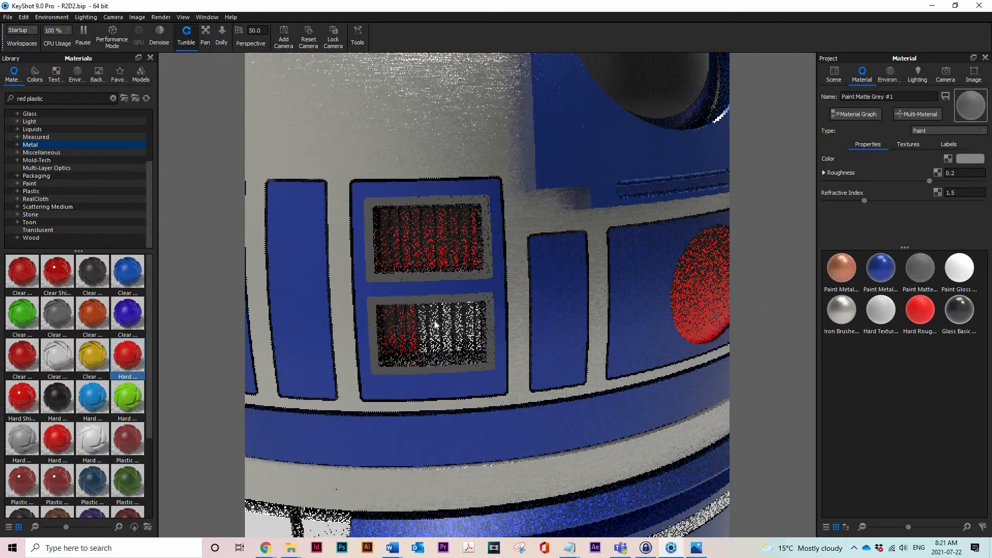
scroll(606, 339, "down", 5)
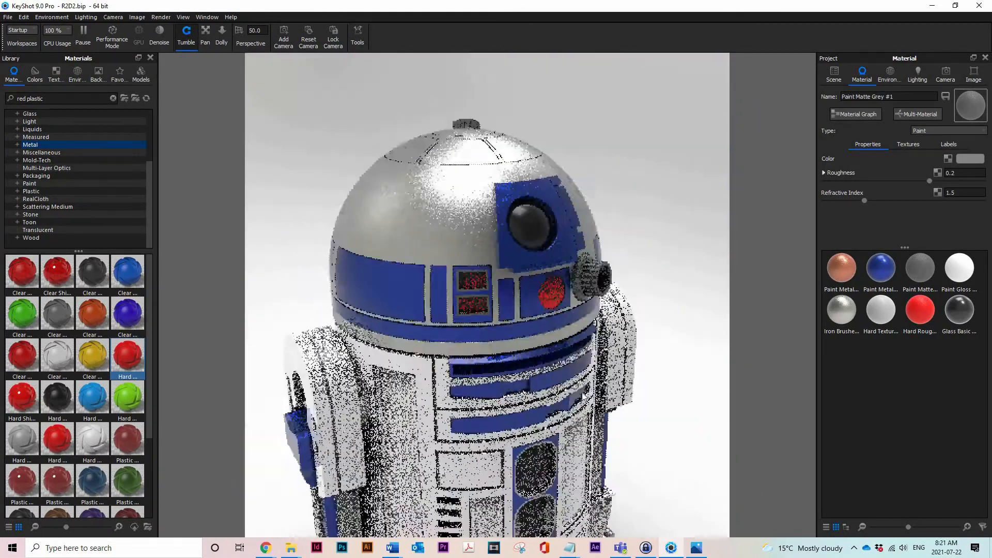
scroll(607, 331, "down", 5)
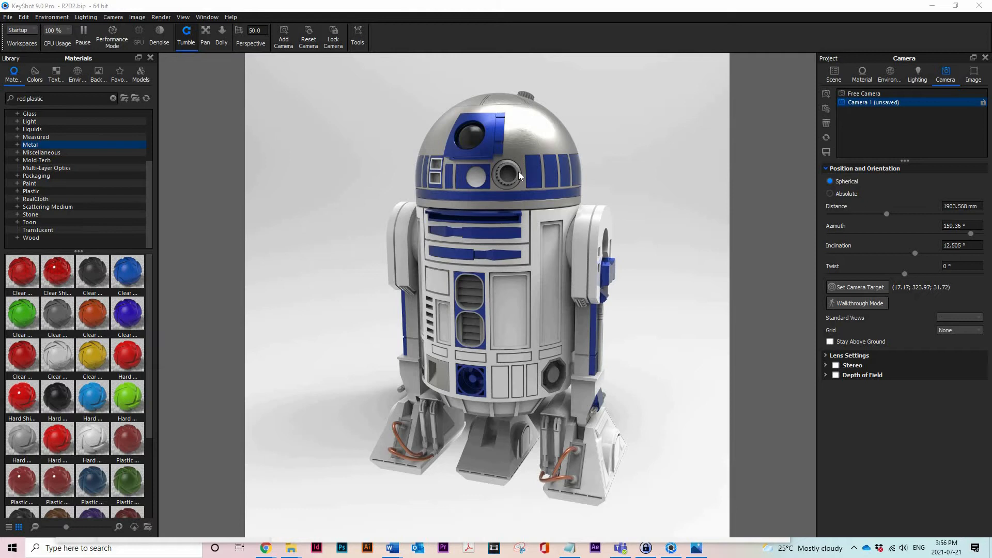
- Edit the matte grey paint of the dome's round projector and set its colour to #848484
right_click(518, 174)
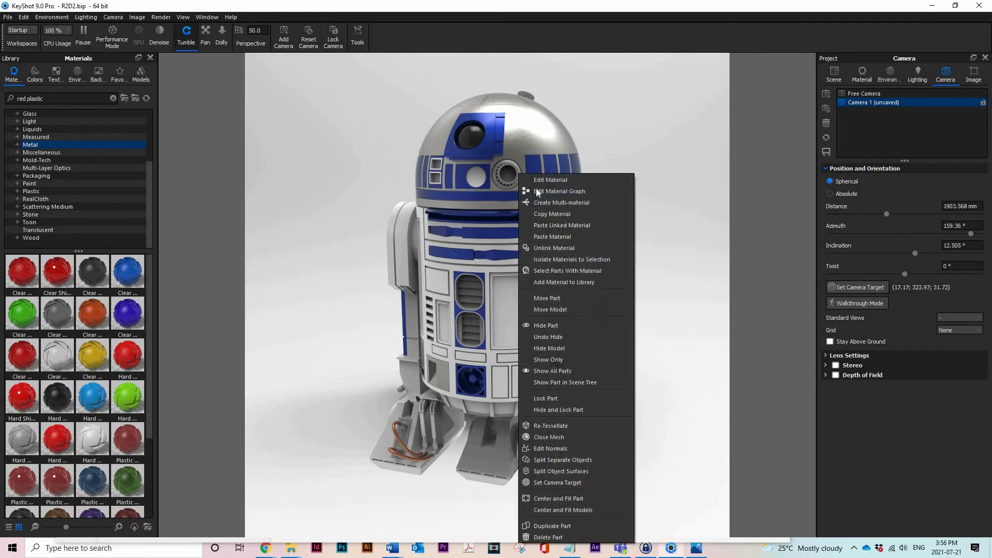
left_click(563, 180)
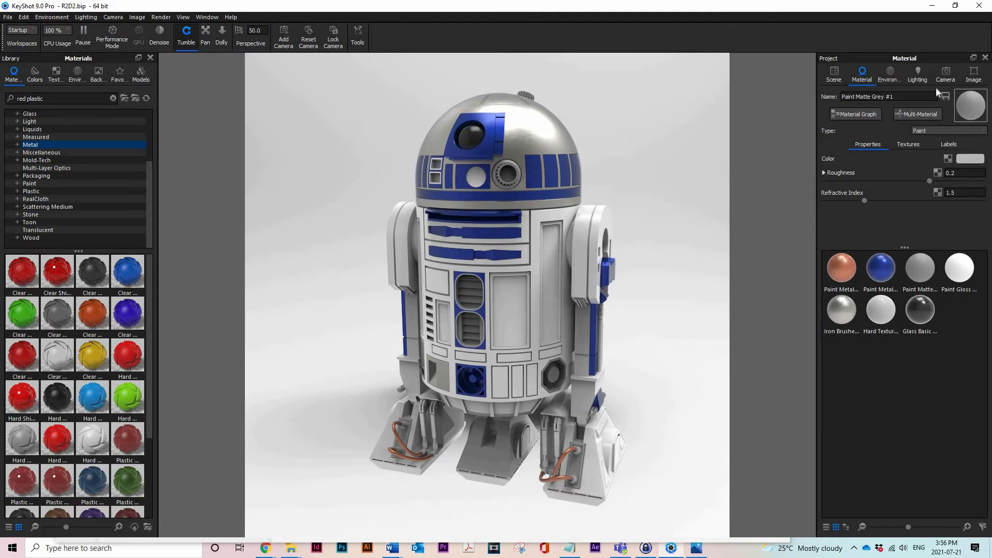
left_click(966, 160)
left_click_drag(839, 88, 836, 112)
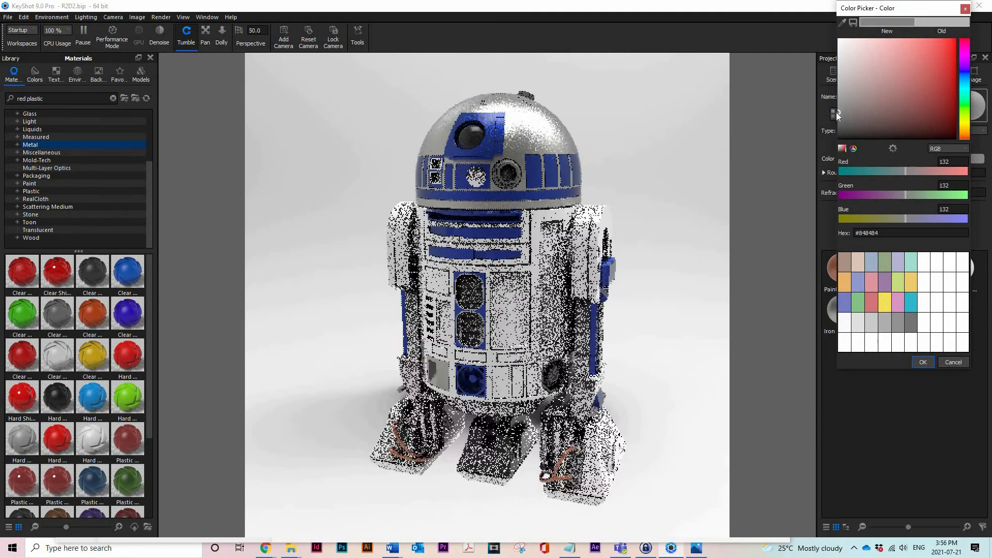
left_click(922, 362)
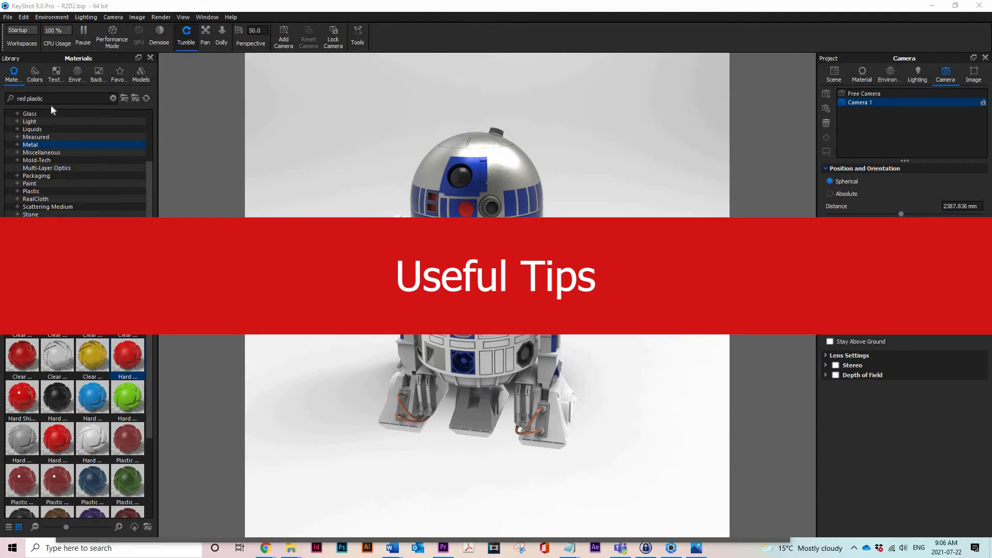
- Clear the material search and show the materials stored in the Favourites folder
left_click_drag(50, 99, 2, 91)
key("BackSpace")
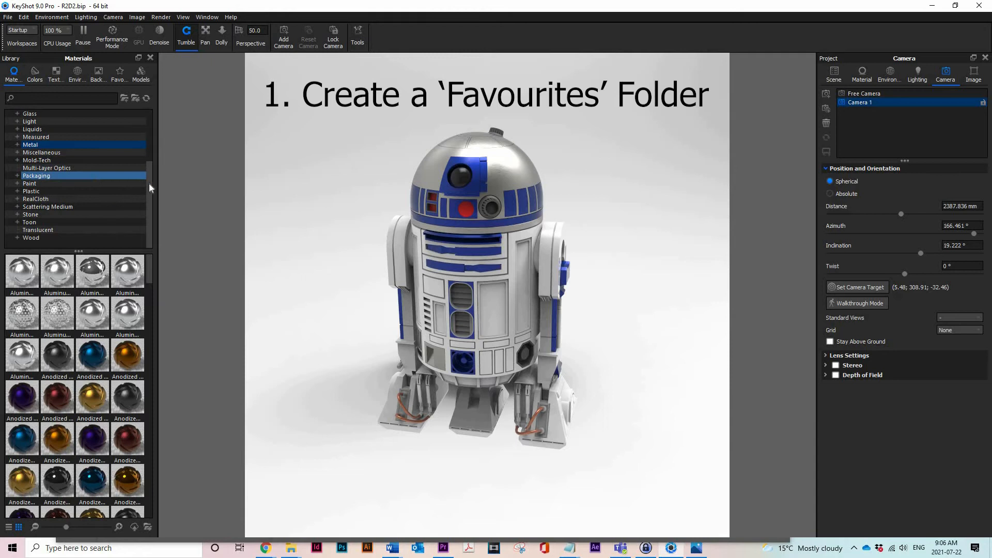
scroll(88, 166, "up", 3)
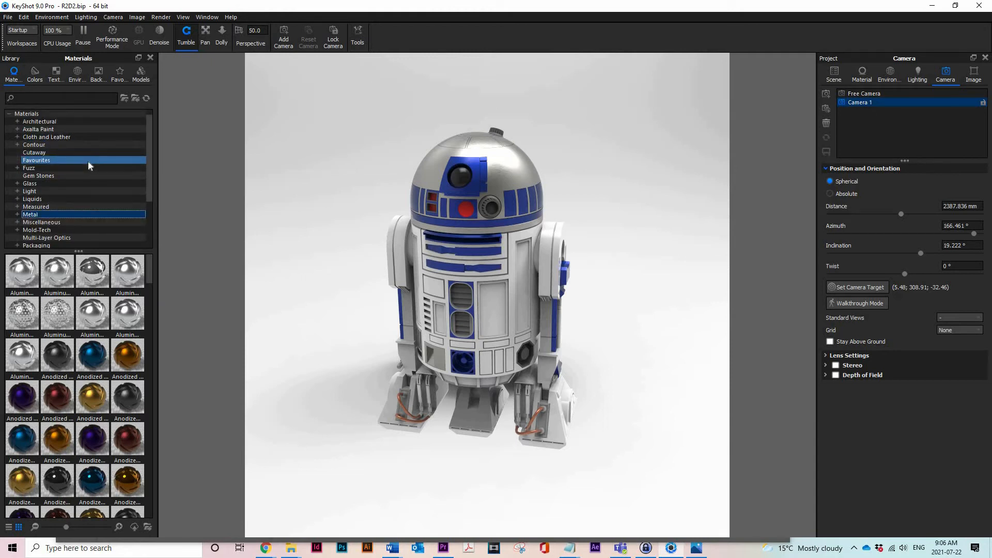
left_click(31, 161)
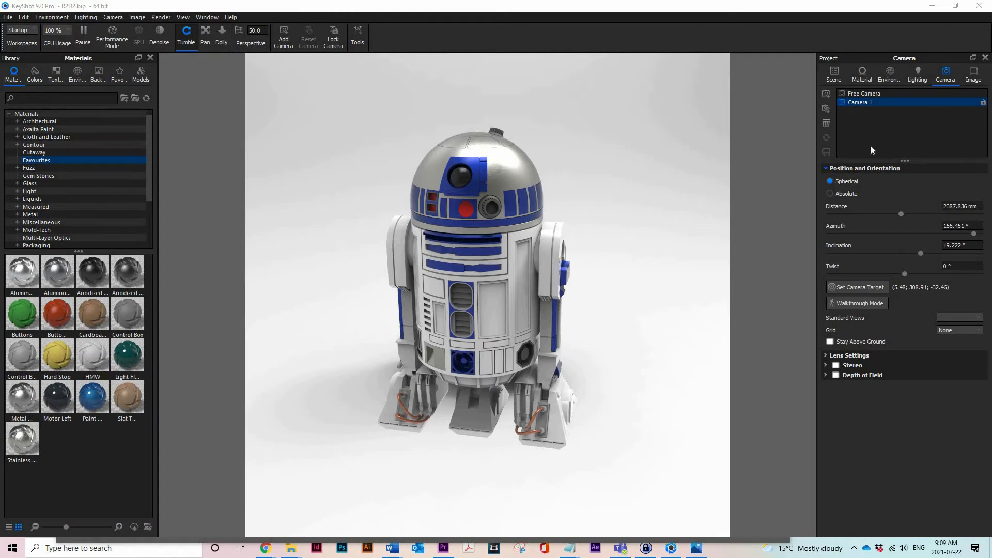
- Put four blue metallic-painted dome parts from the scene tree into a new group named Head Pieces under the R2D2 - stp model
left_click(833, 75)
left_click(900, 161)
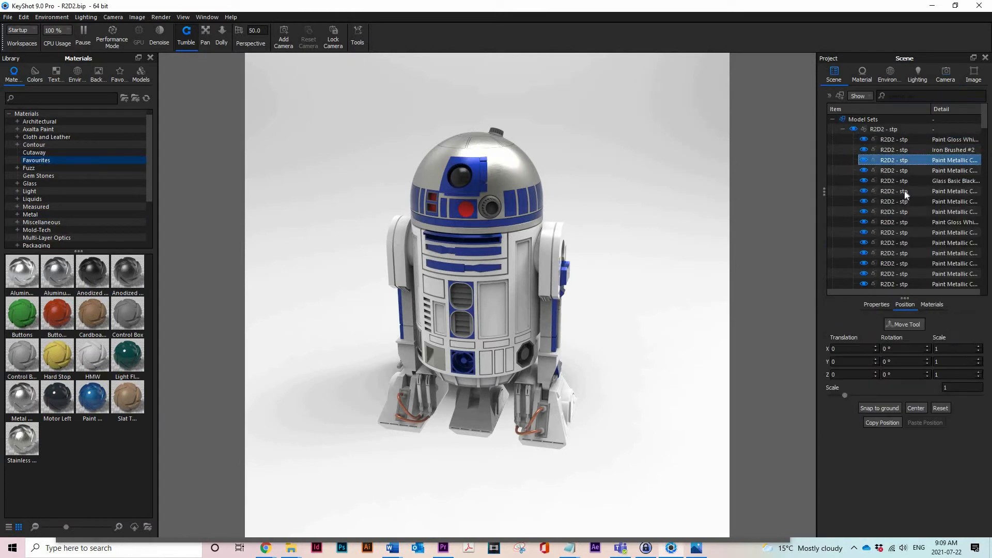
left_click(898, 206, "ctrl")
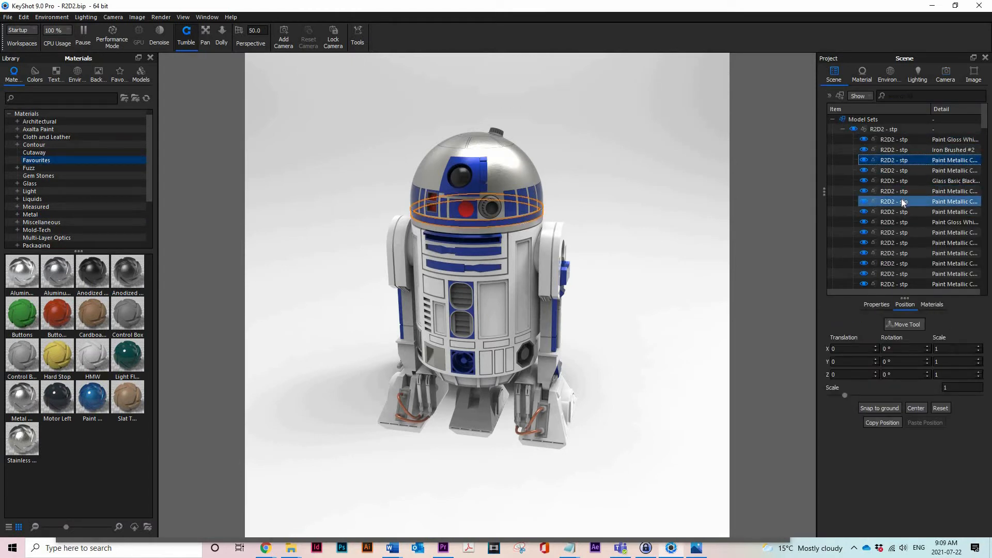
left_click(909, 233, "ctrl")
left_click(956, 264, "ctrl")
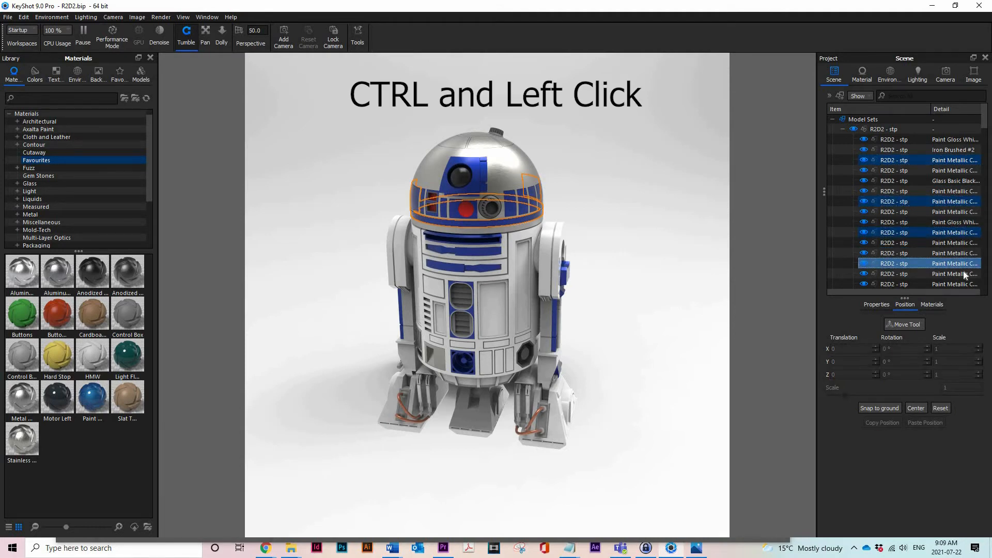
right_click(904, 266)
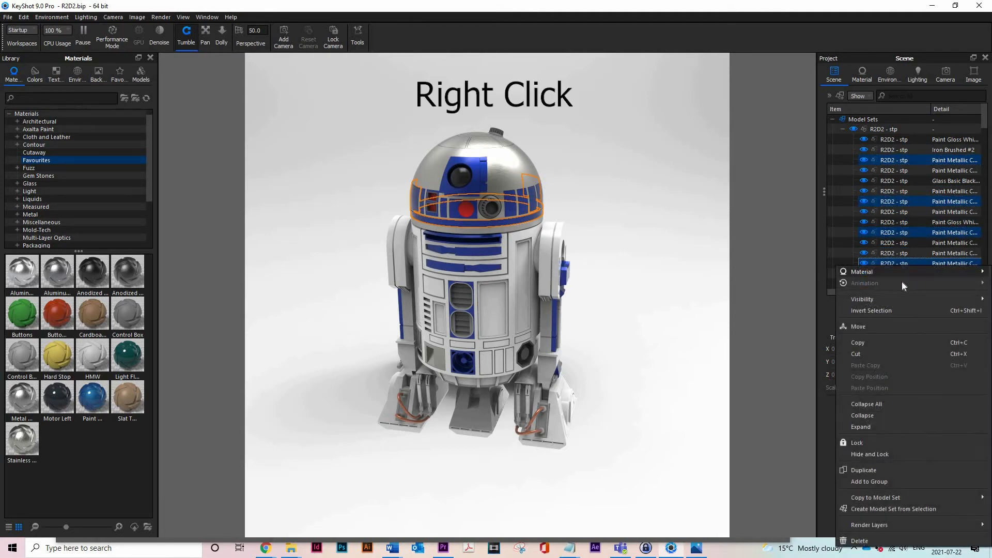
left_click(875, 482)
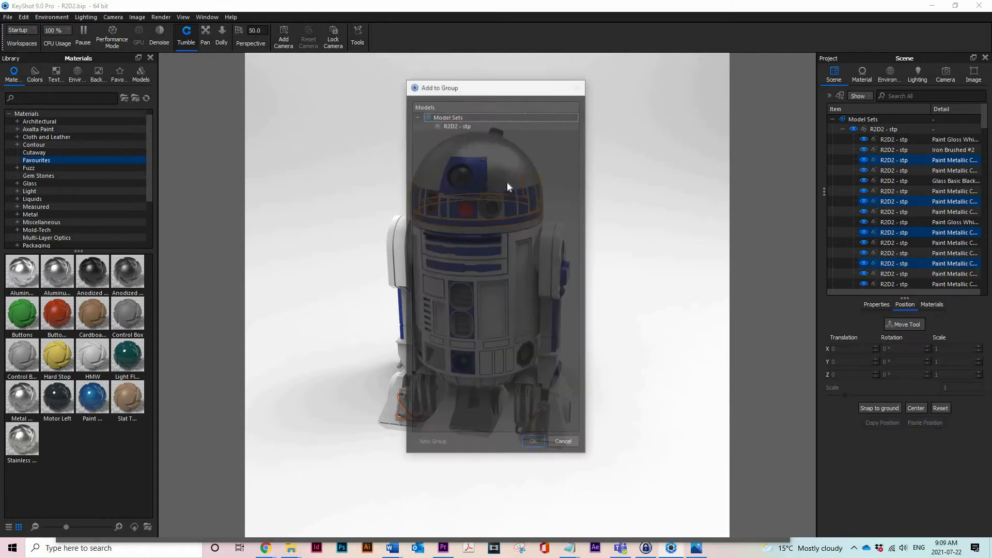
left_click(434, 124)
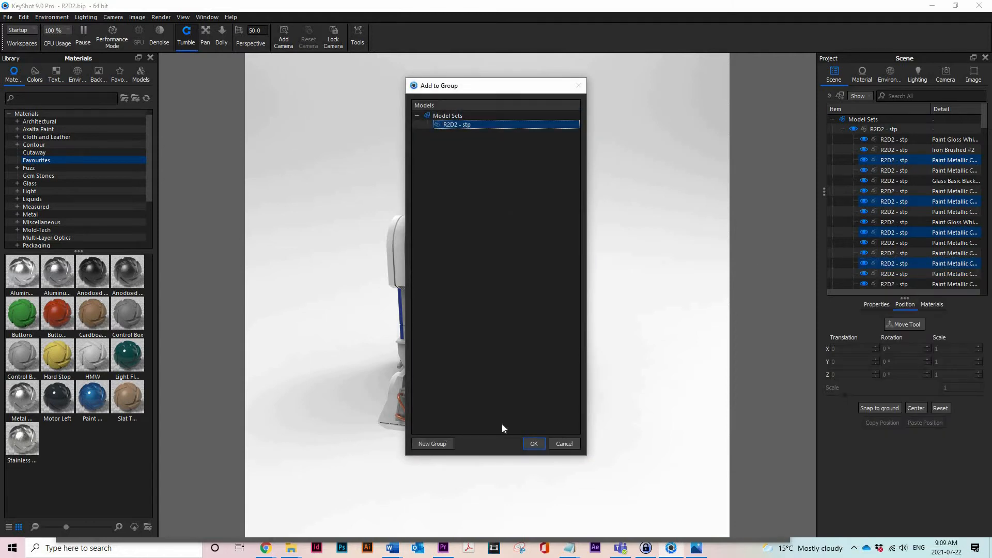
left_click(443, 443)
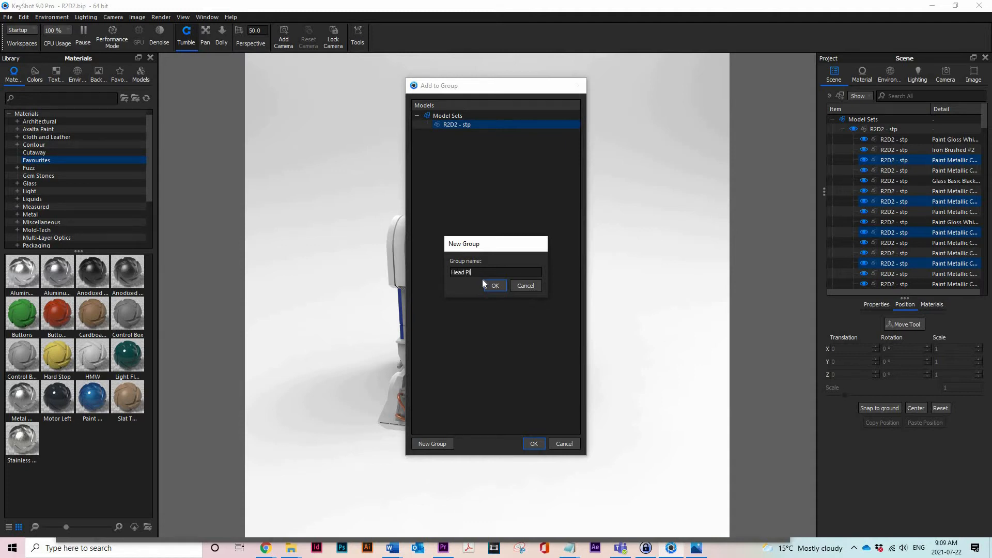
left_click(495, 285)
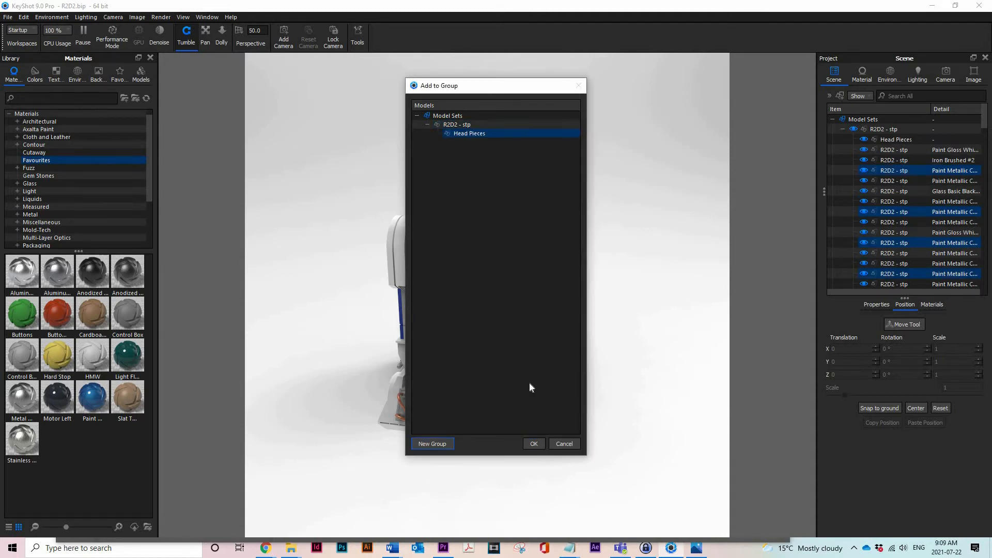
left_click(529, 442)
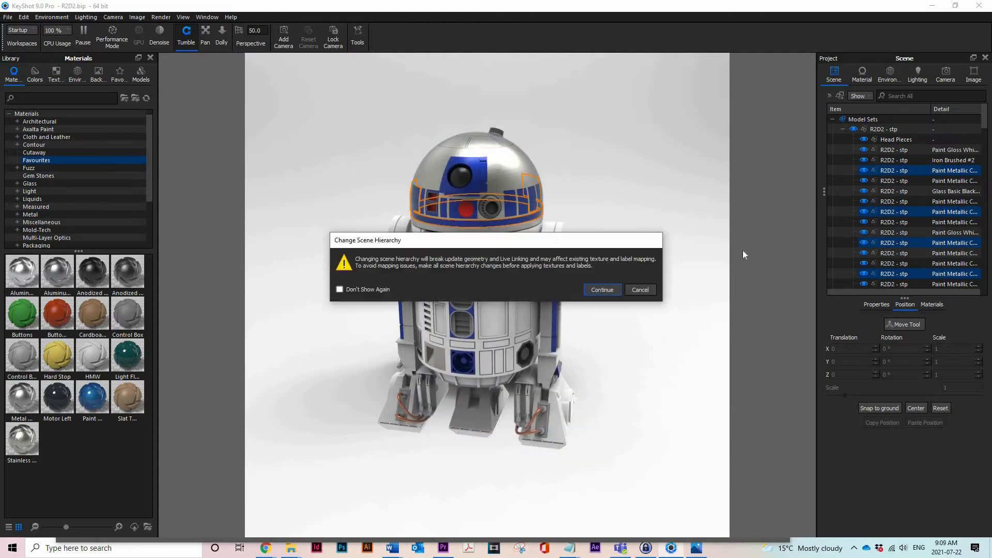
left_click(602, 290)
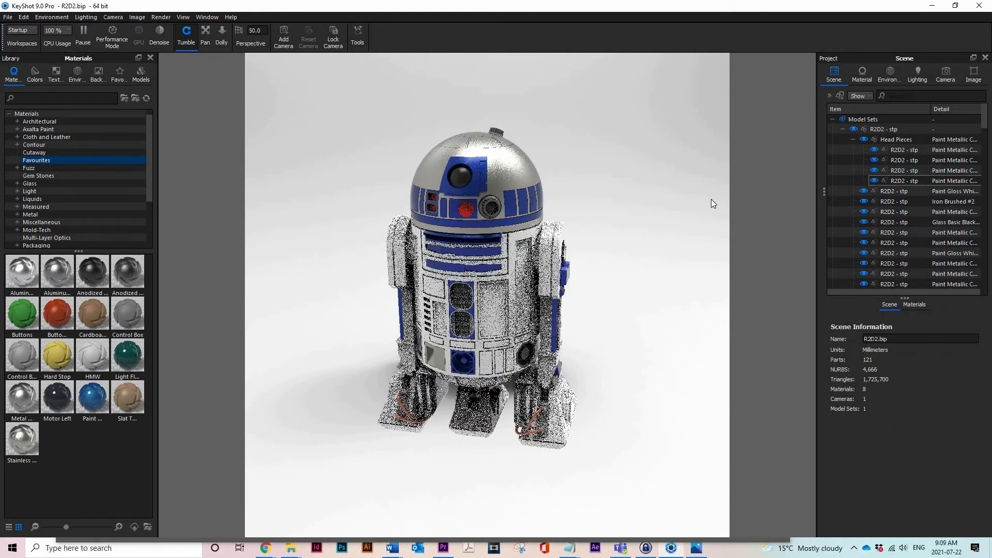
left_click(894, 138)
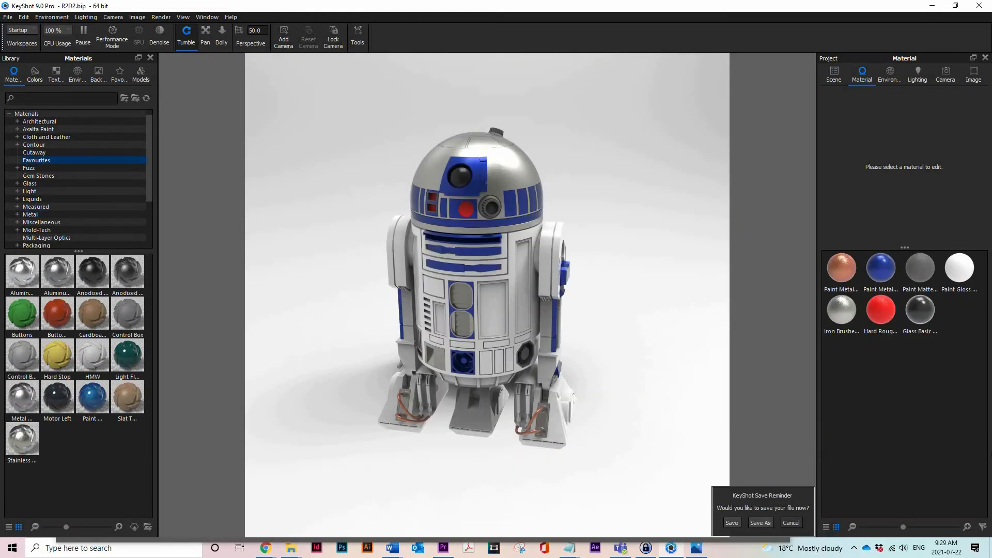
- Isolate all parts that use the matte grey paint and replace their material with Iron Brushed #2
right_click(920, 268)
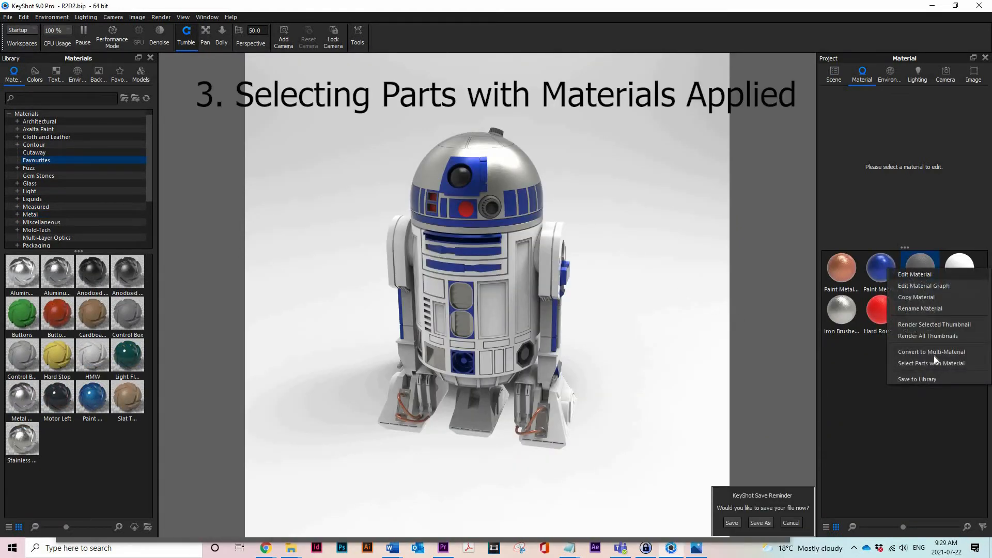
left_click(929, 363)
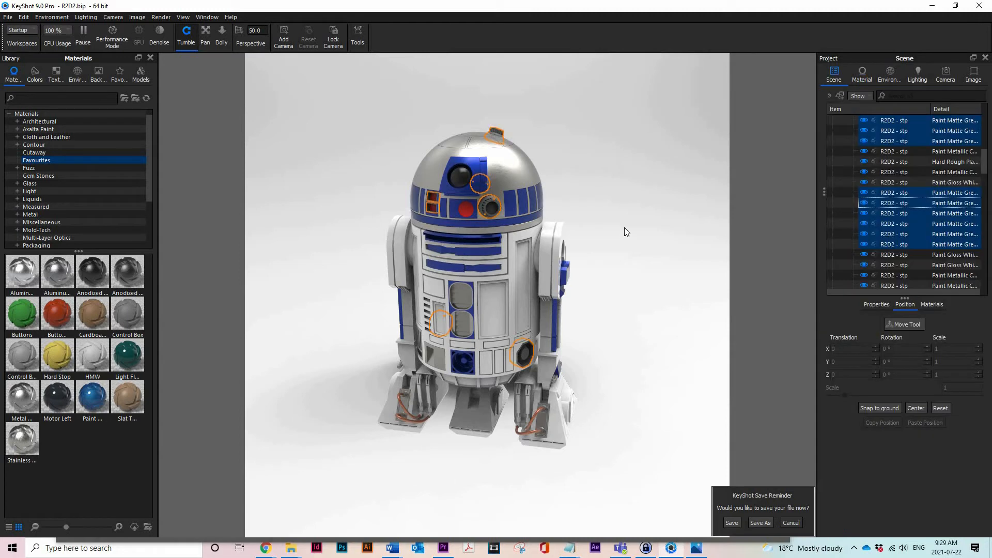
right_click(909, 207)
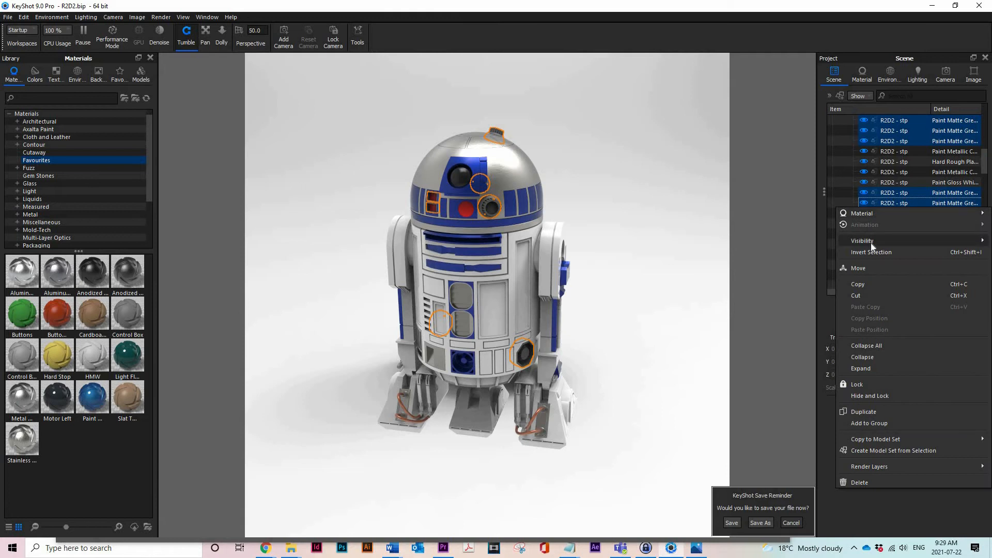
mouse_move(870, 242)
left_click(819, 252)
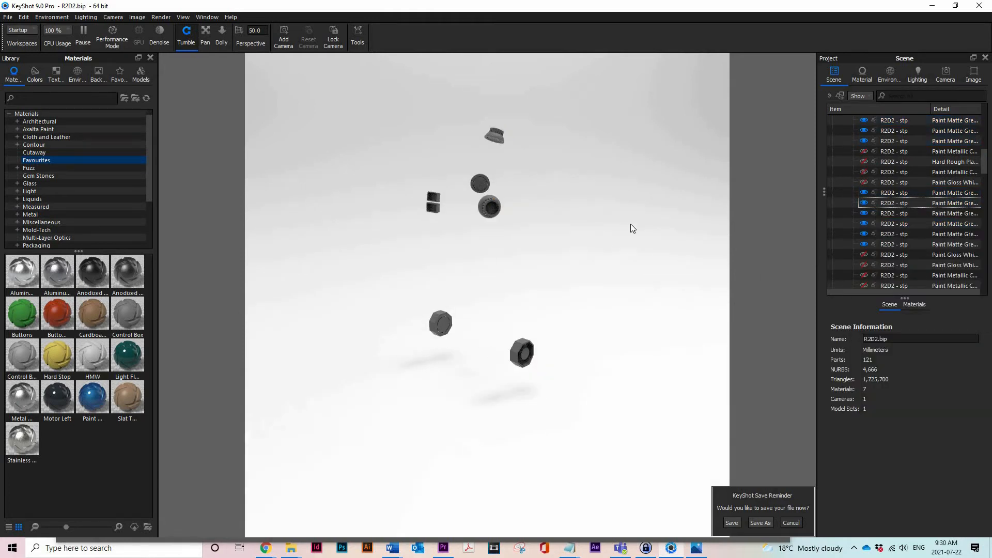
left_click(858, 75)
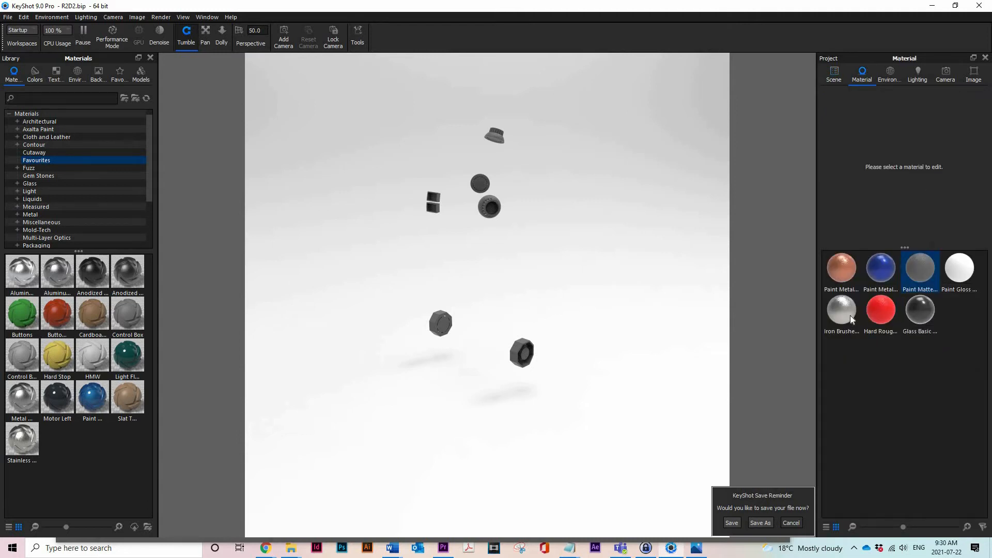
left_click_drag(850, 315, 482, 185)
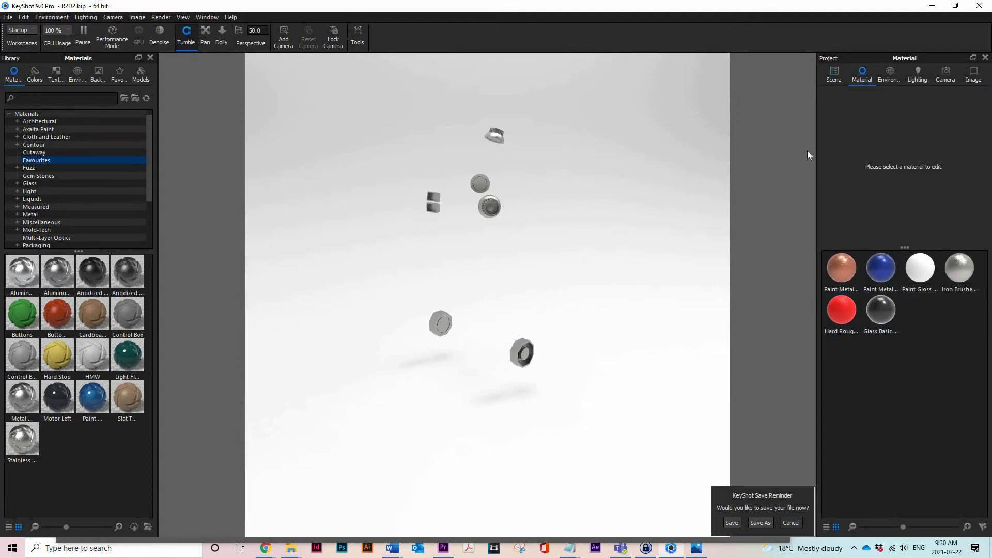
- Center and fit the flared lower piece of the dome-top projector in the view
left_click(833, 75)
right_click(893, 221)
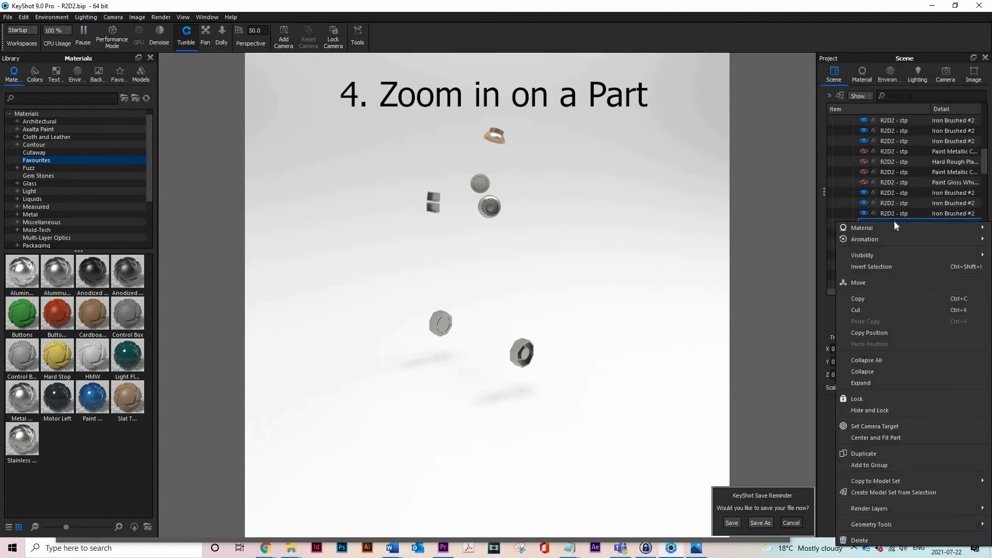
left_click(881, 438)
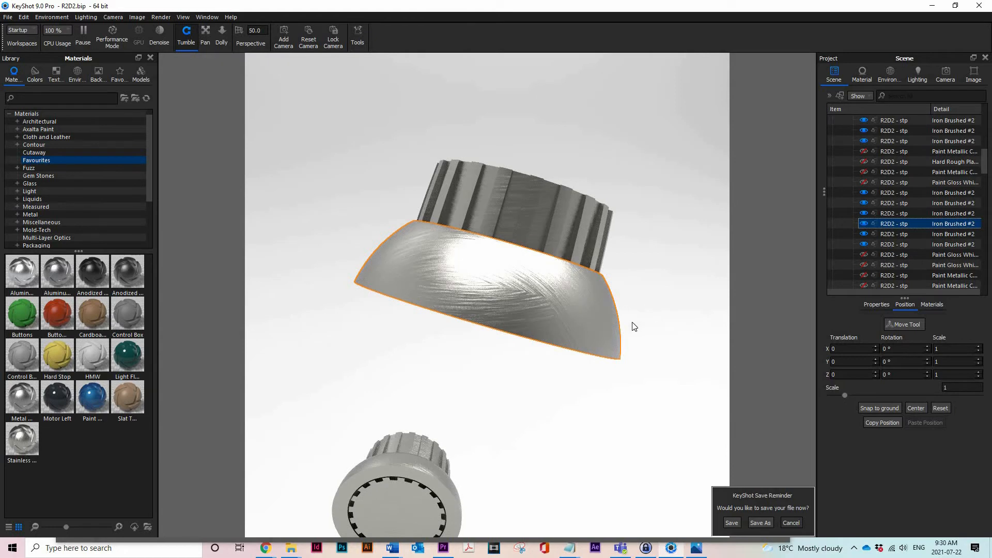
scroll(631, 327, "down", 5)
- Show all hidden parts of the model again and return to the saved Camera 1 view
right_click(893, 154)
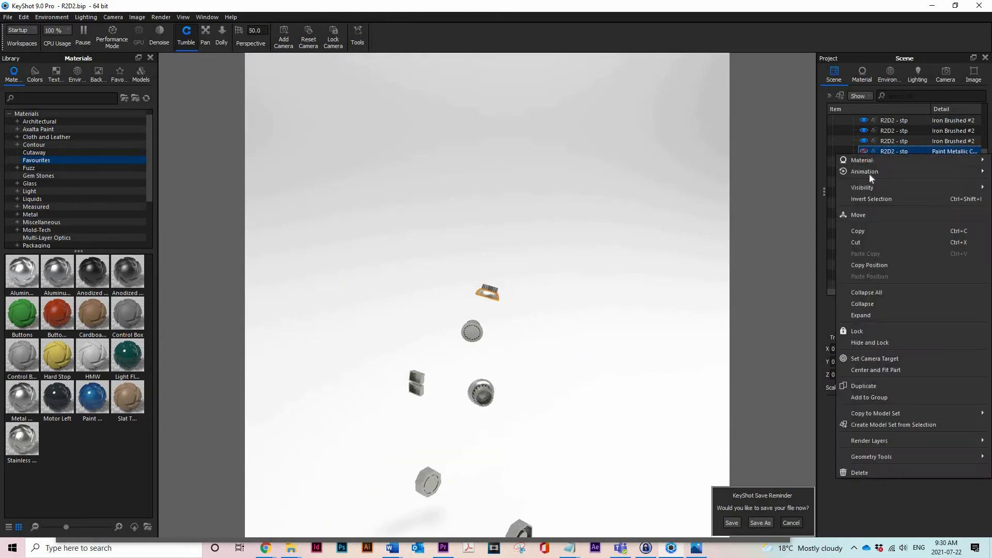
mouse_move(860, 187)
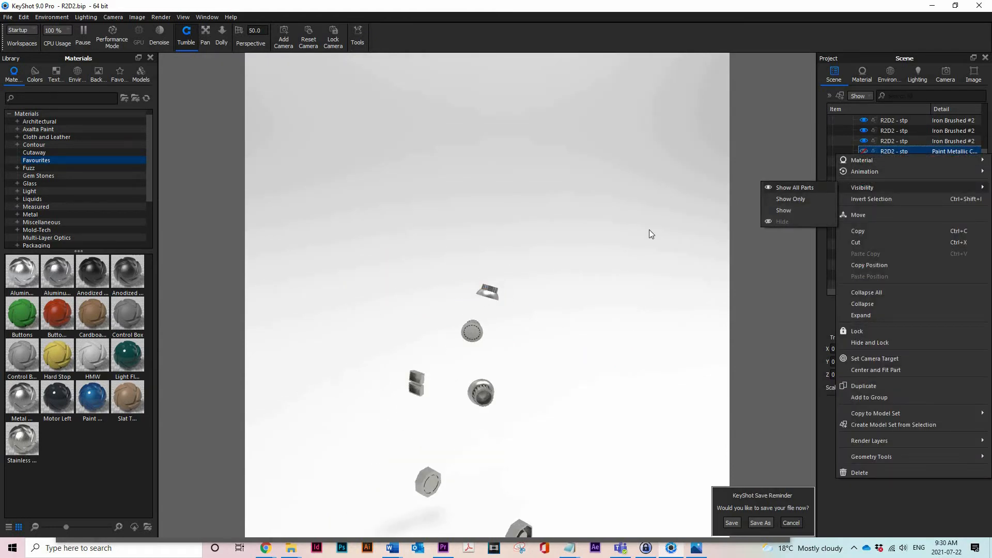
left_click(945, 74)
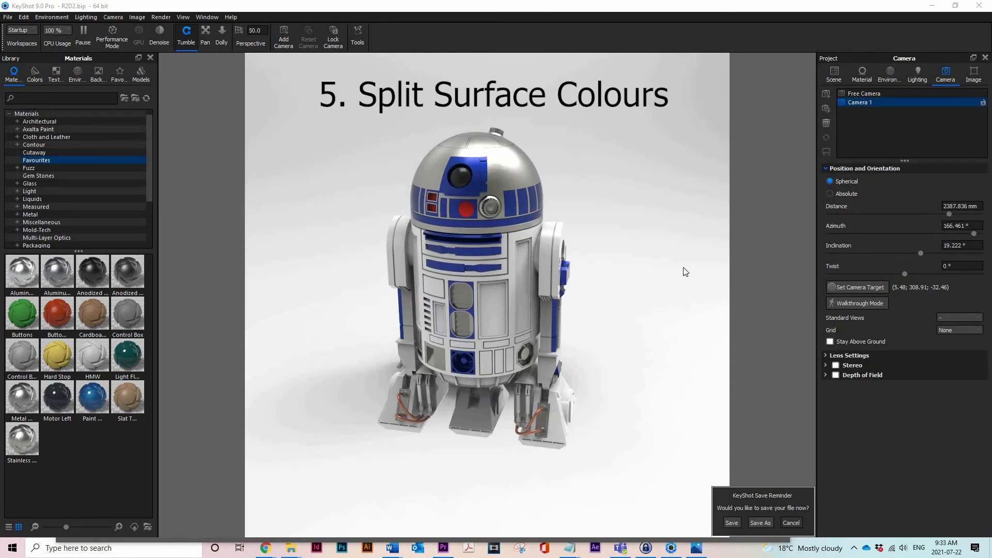
- Compare the square fan vent on the lower body with the Getty Images R2D2 reference photo in Chrome, then return to KeyShot
left_click_drag(574, 367, 643, 324)
scroll(456, 272, "up", 5)
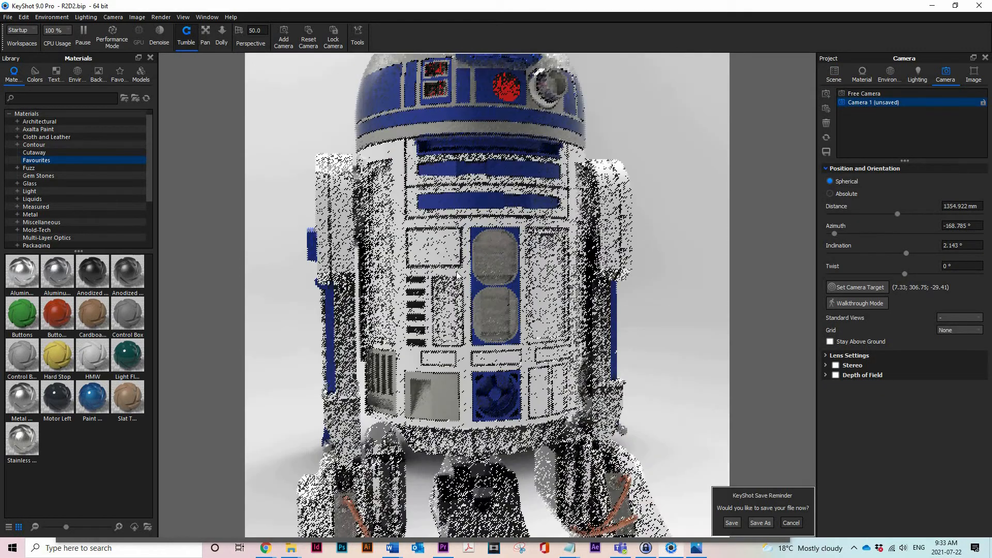
middle_click_drag(508, 352, 468, 275)
scroll(468, 276, "up", 3)
left_click_drag(477, 355, 450, 346)
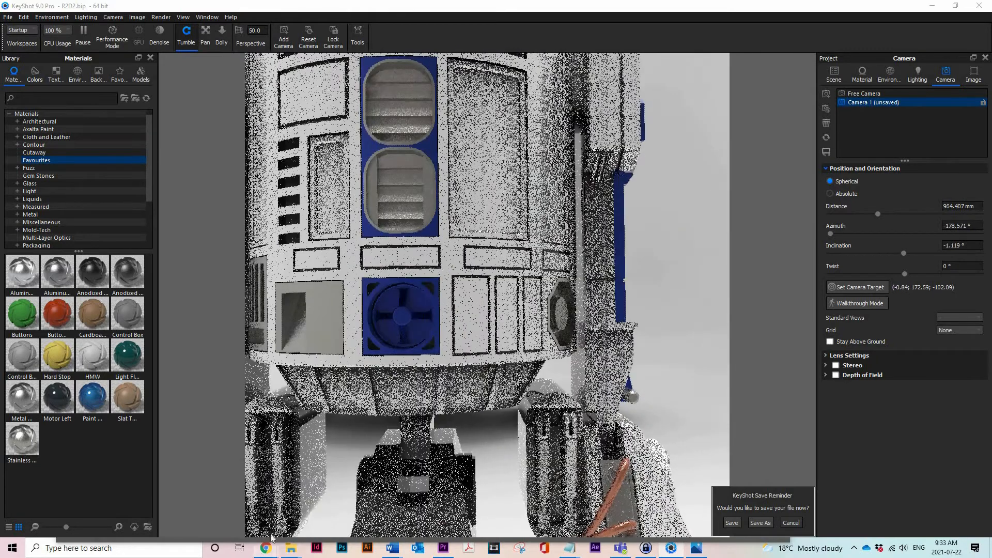
mouse_move(266, 546)
left_click(327, 496)
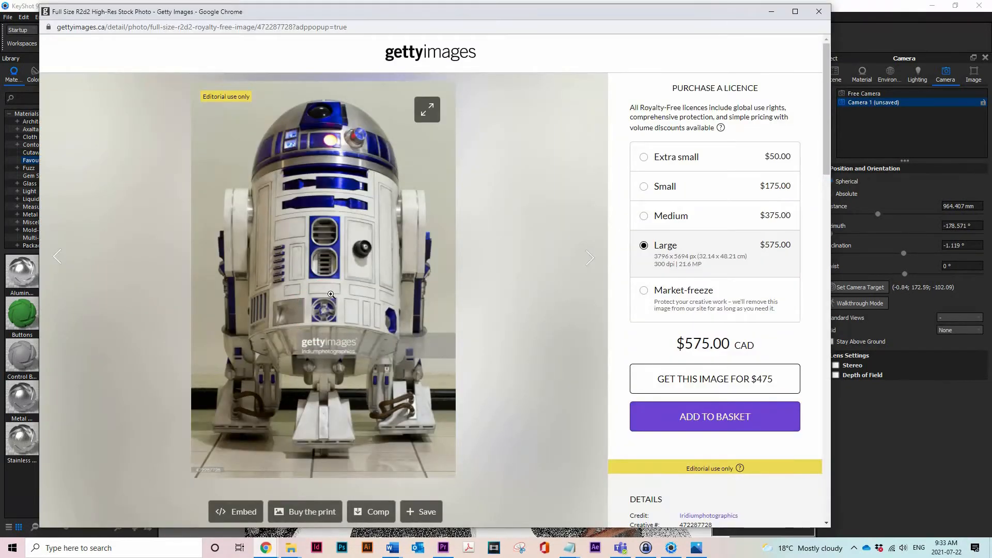
key("alt+Tab")
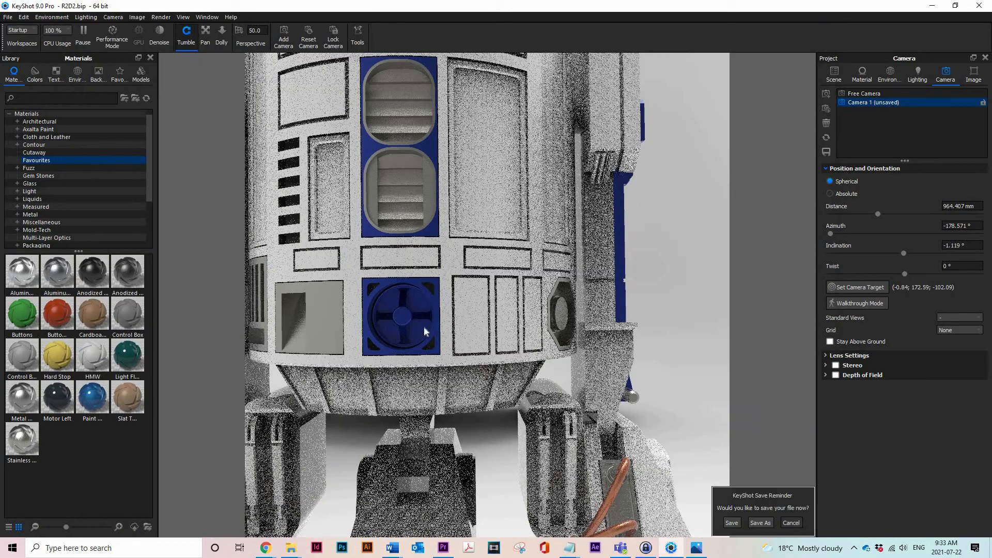
- Split the round spoked wheel surface off the blue square fan vent into its own part
right_click(406, 296)
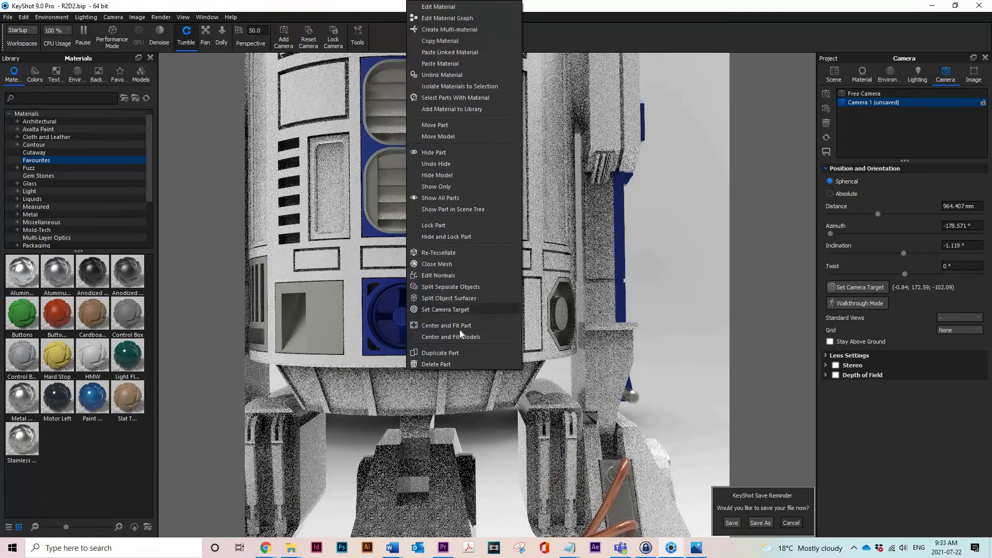
left_click(480, 298)
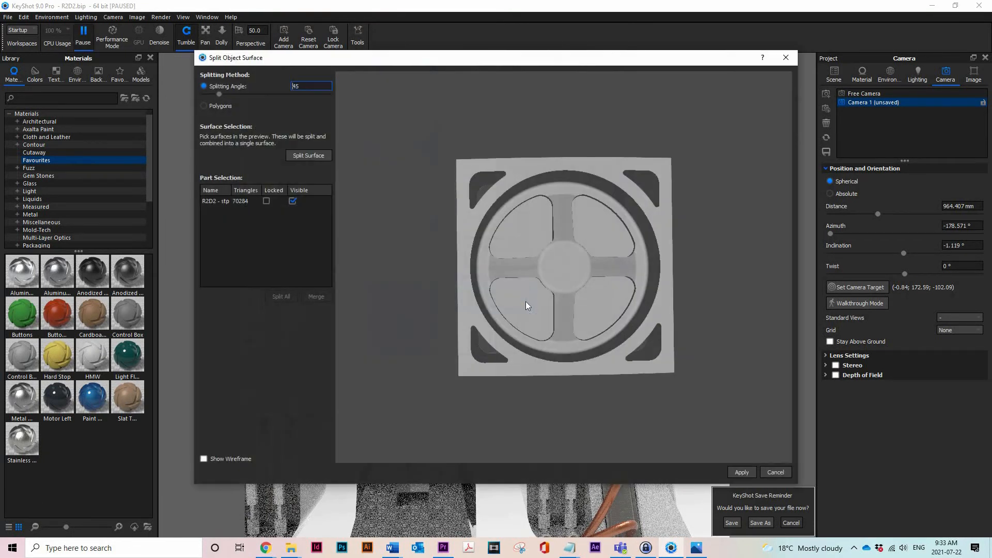
left_click(565, 224)
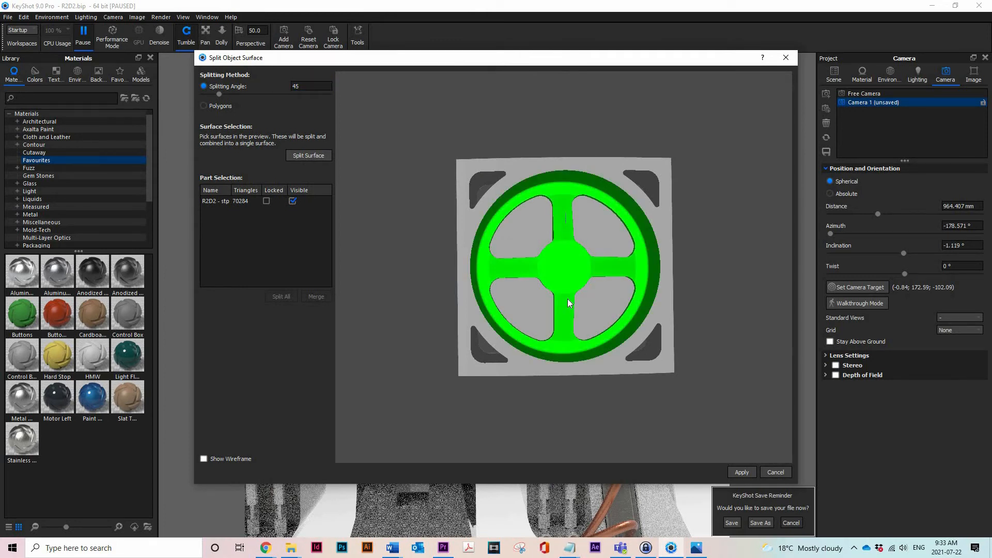
left_click(519, 169, "ctrl")
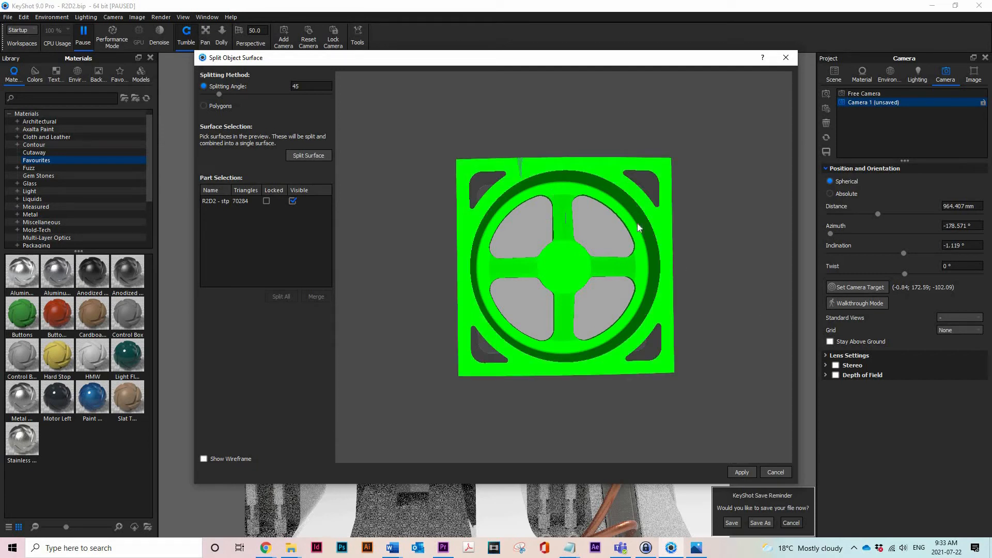
left_click(571, 261)
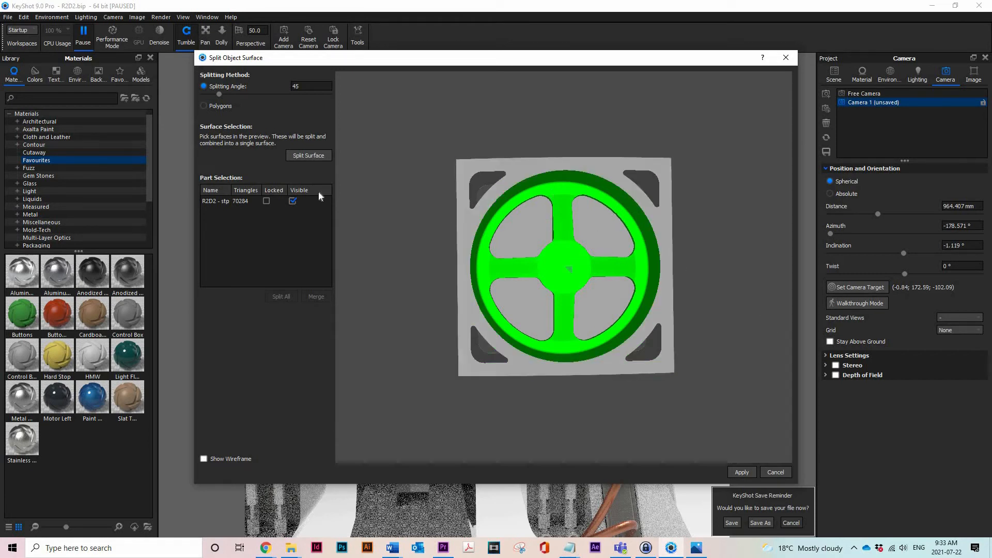
left_click(298, 156)
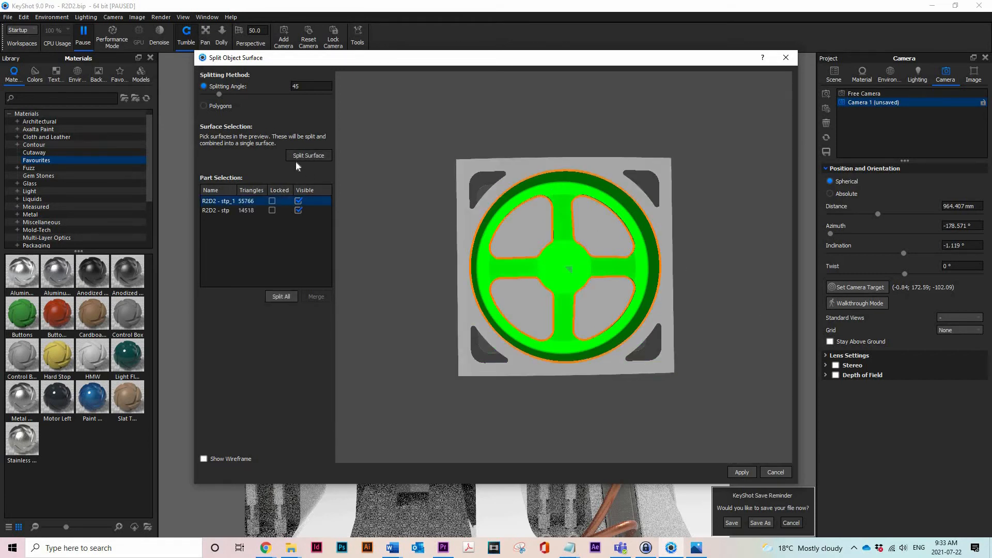
left_click(739, 473)
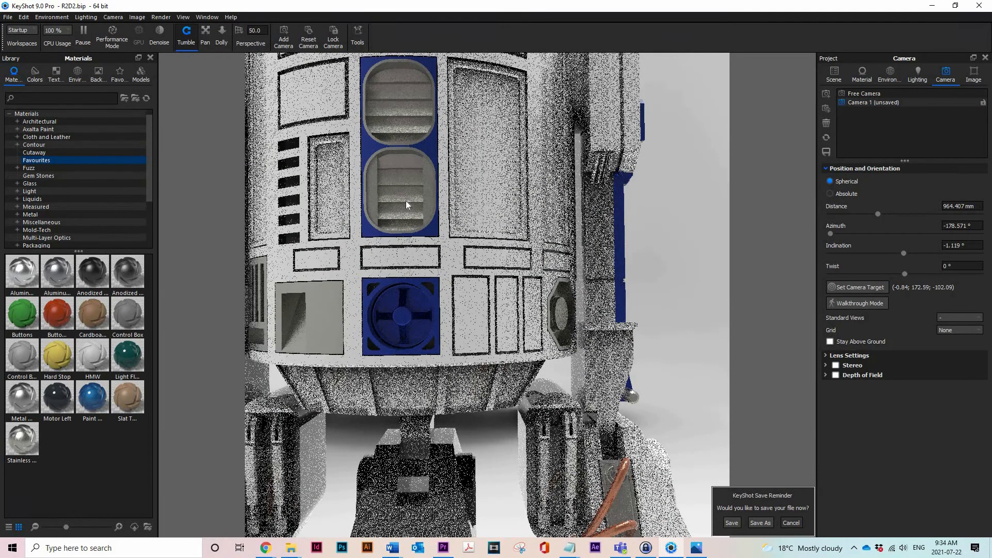
- Paste the grey metal material of the slats above onto the spoked wheel of the square fan vent
right_click(407, 316, "shift")
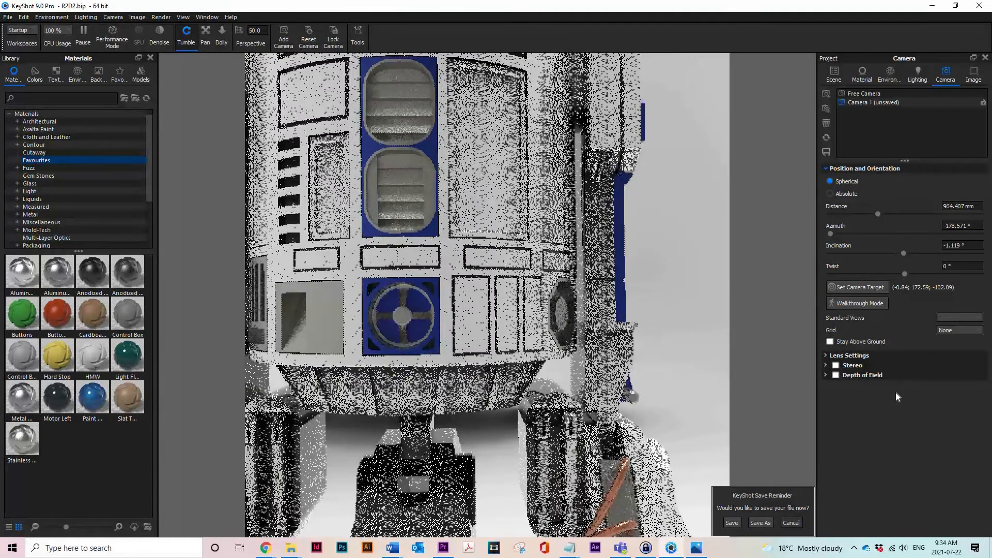
scroll(693, 356, "up", 3)
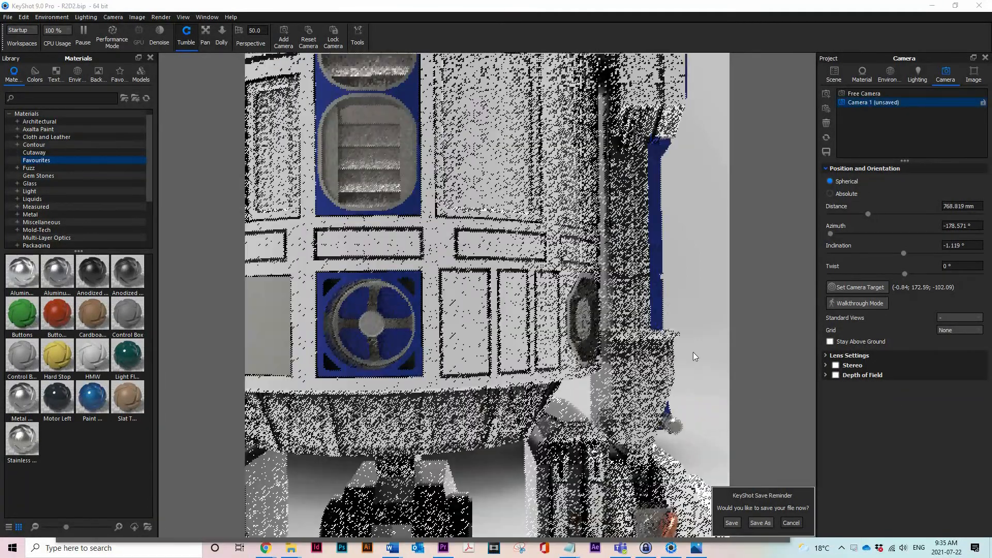
- Check the base colour of the brown metallic paint material in the colour picker and close it
scroll(693, 356, "down", 10)
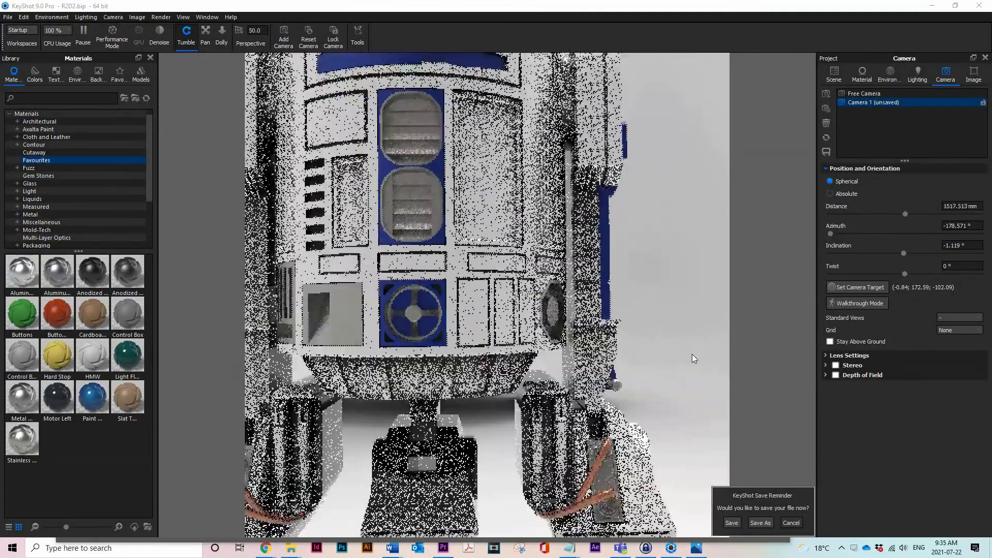
left_click(862, 75)
left_click(962, 160)
left_click(941, 99)
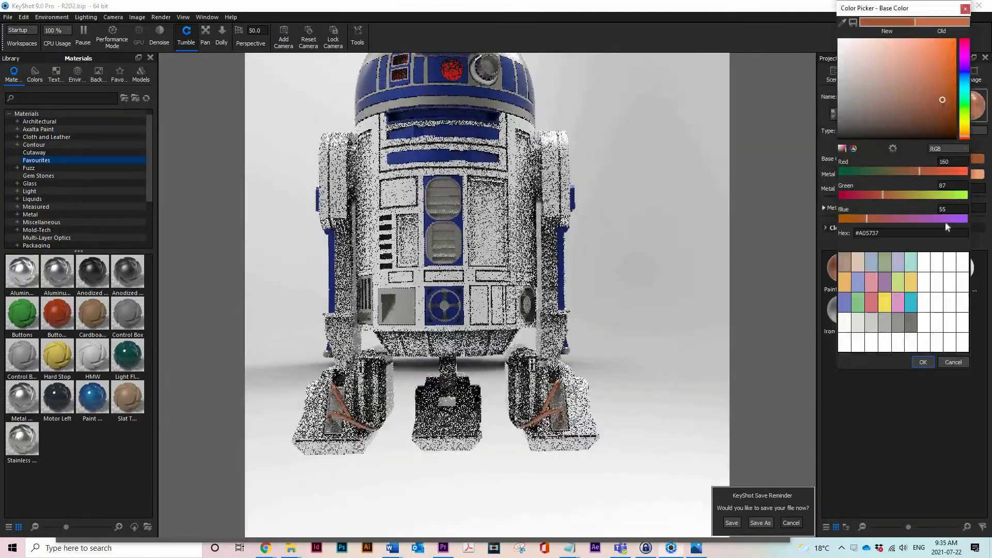
left_click(923, 361)
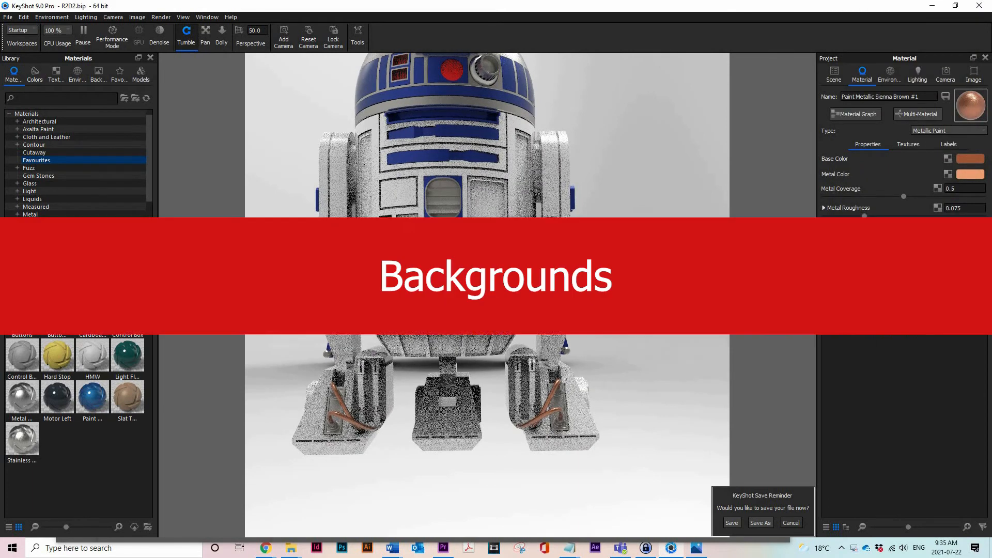
- Try the landscape resolution preset 1680 x 1050 on the image with the whole R2D2 in frame
scroll(398, 339, "down", 4)
middle_click_drag(398, 340, 431, 380)
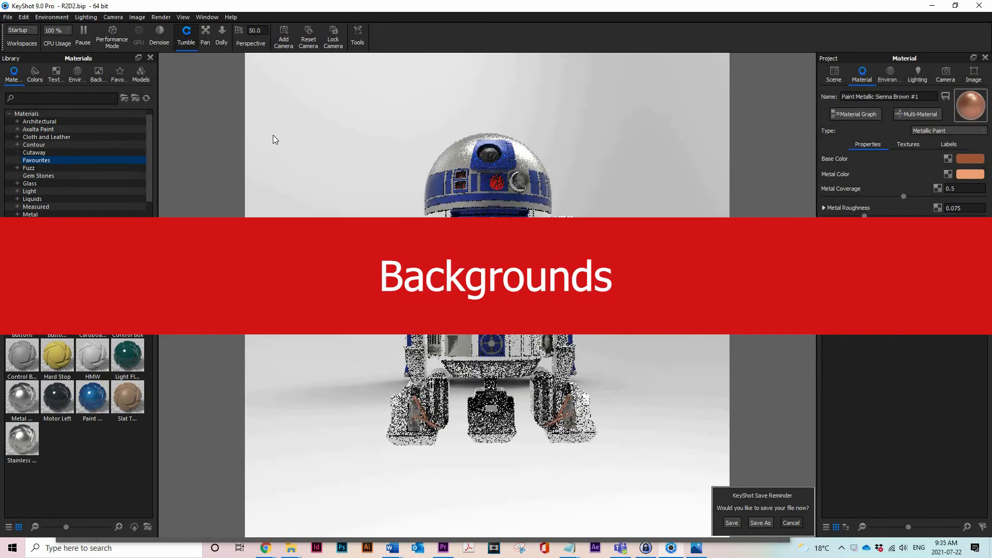
left_click(163, 32)
left_click(138, 17)
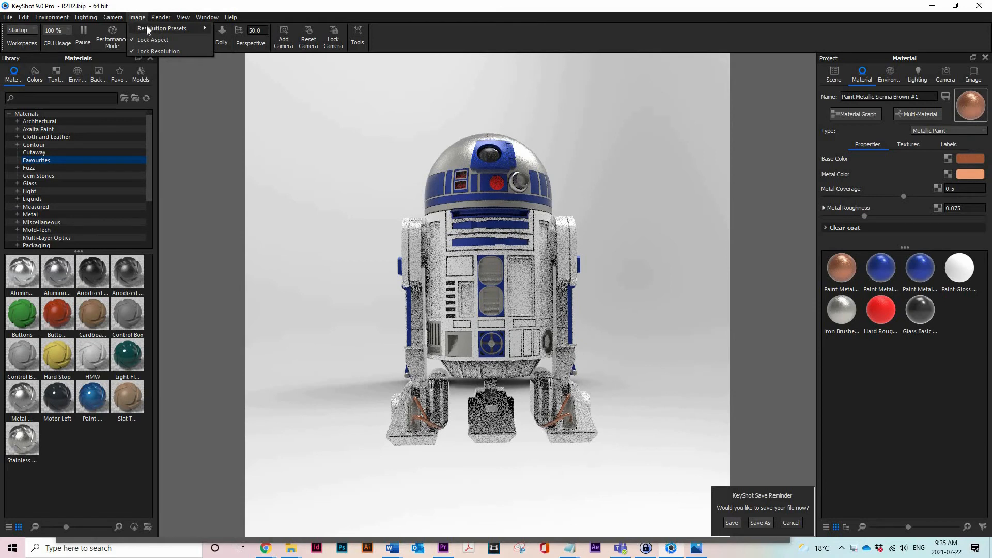
mouse_move(186, 29)
mouse_move(253, 31)
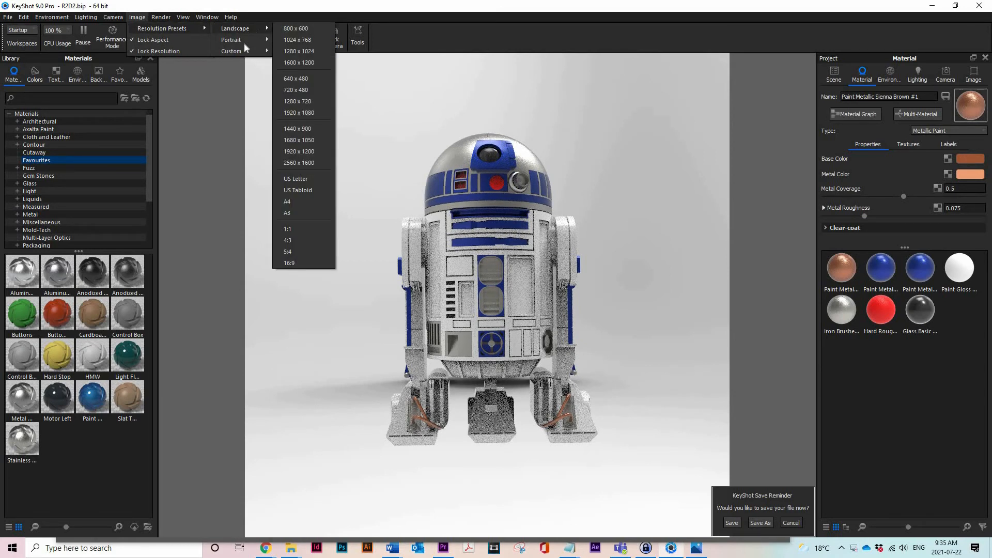
left_click(303, 142)
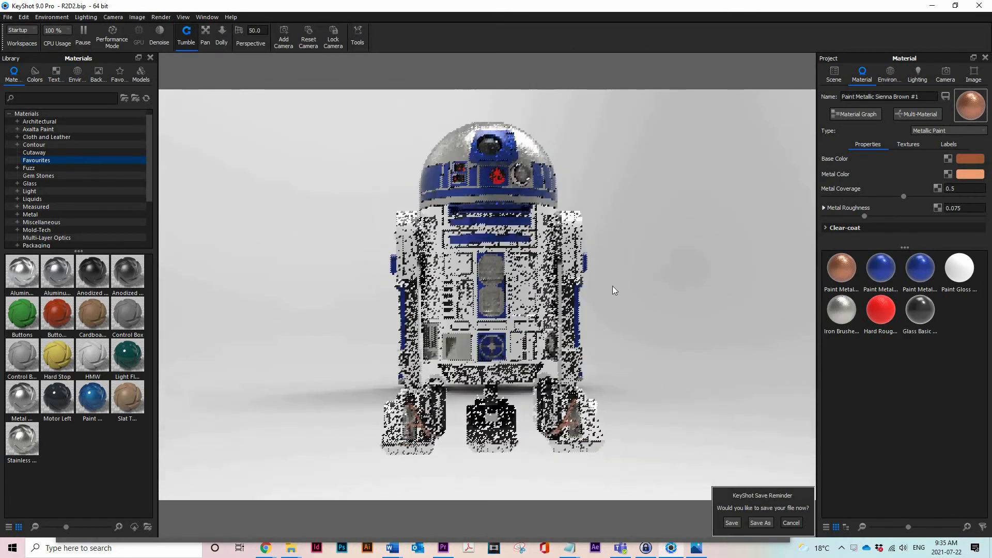
- Set the image back to the 1:1 aspect preset and return to the saved Camera 1 view
left_click(136, 17)
mouse_move(166, 29)
mouse_move(238, 29)
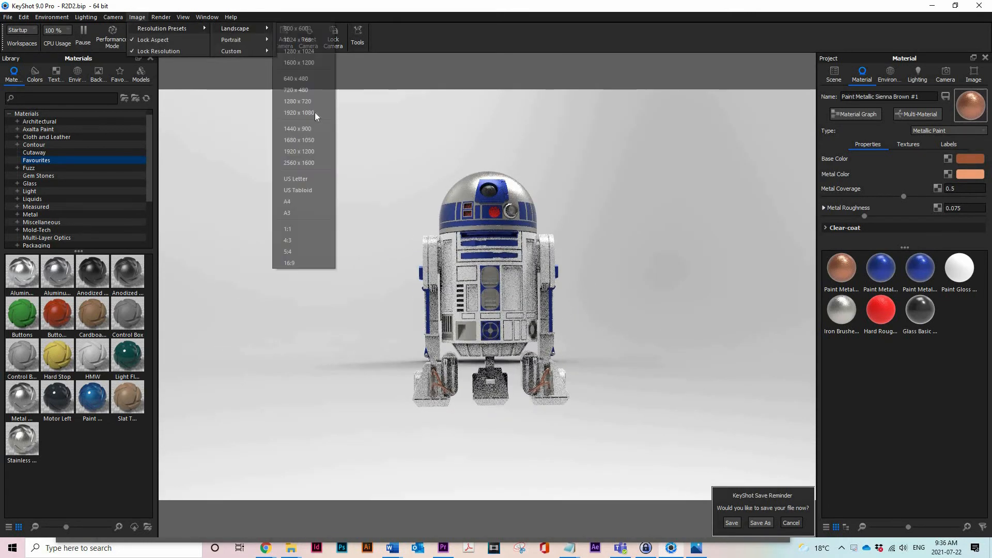
left_click(307, 231)
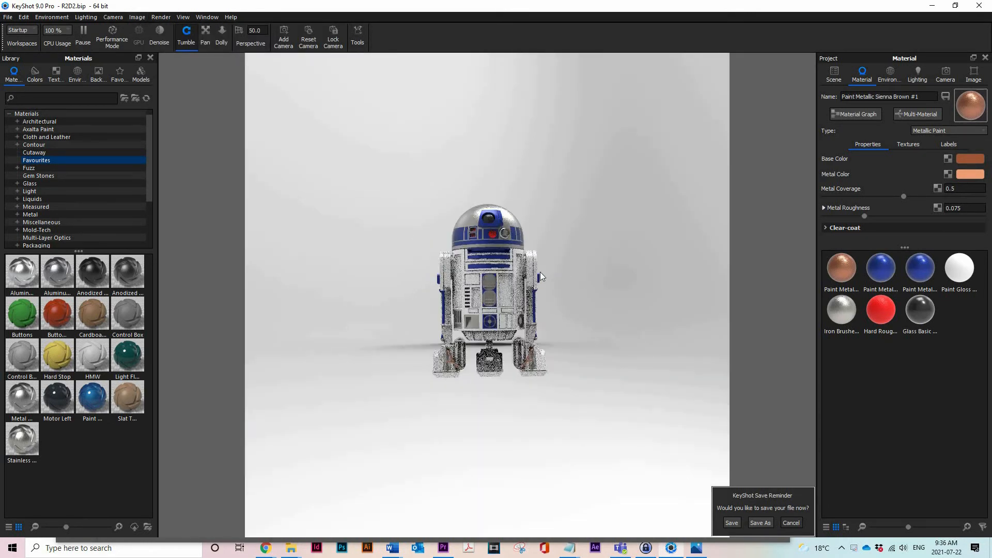
left_click(944, 75)
left_click(857, 102)
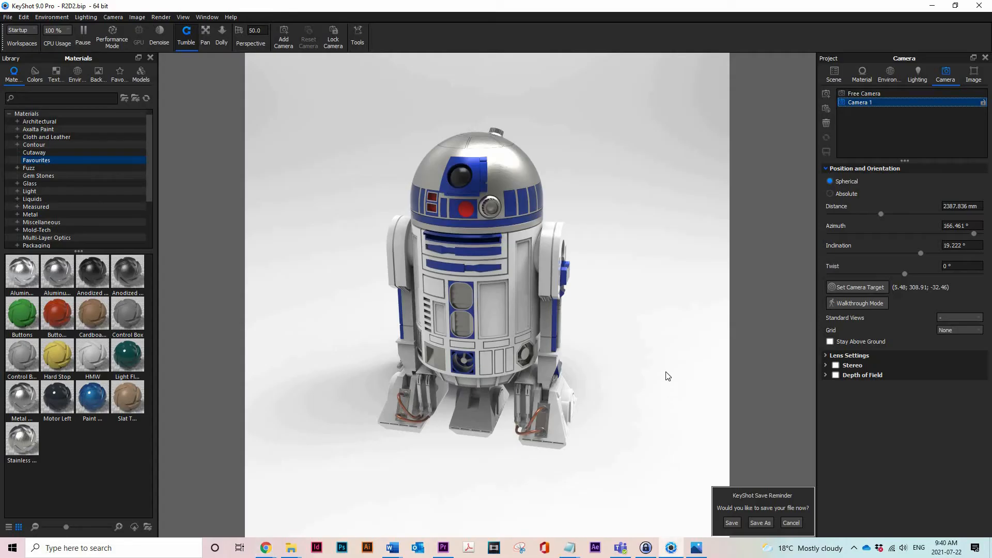
- Switch the environment background to the plain white colour and turn off ground shadows
left_click(887, 75)
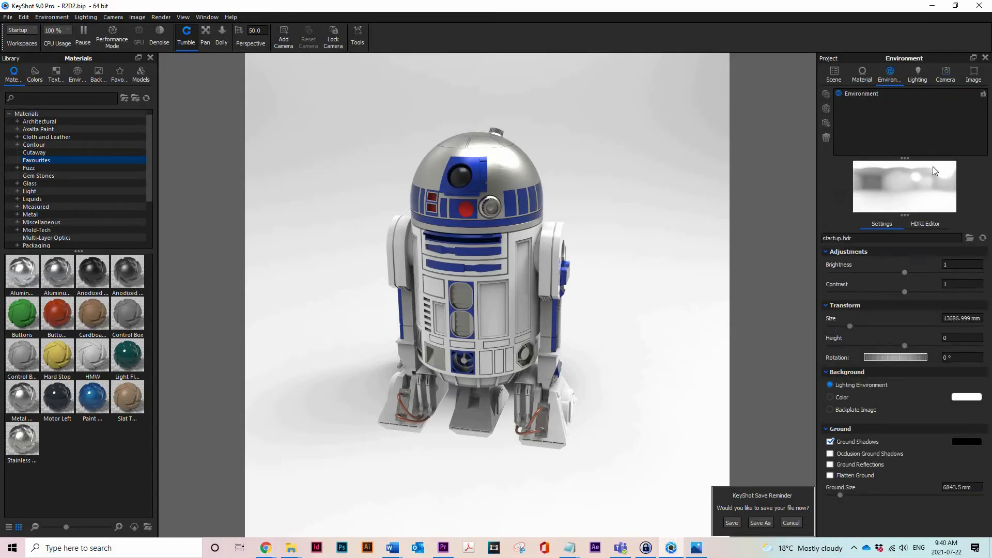
left_click(842, 397)
left_click(966, 397)
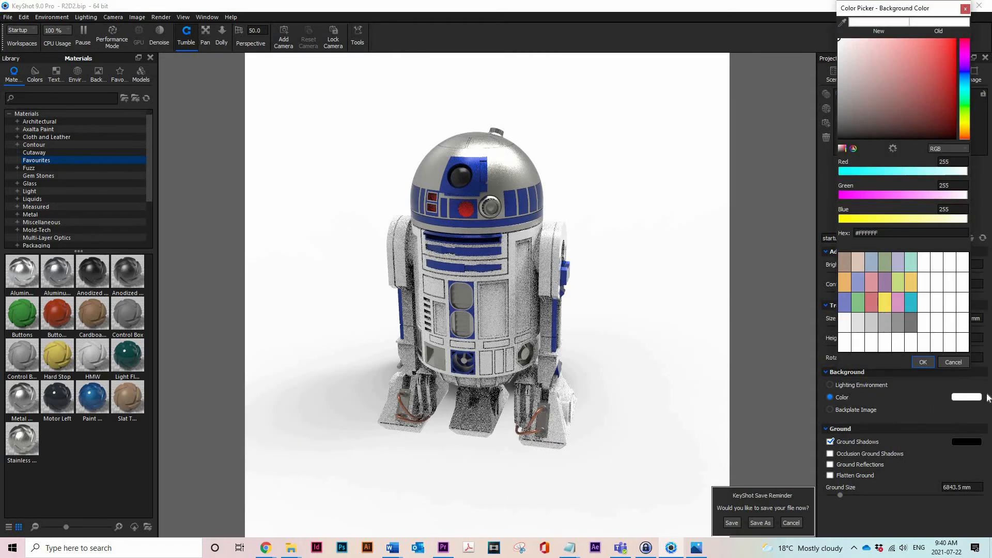
left_click(956, 363)
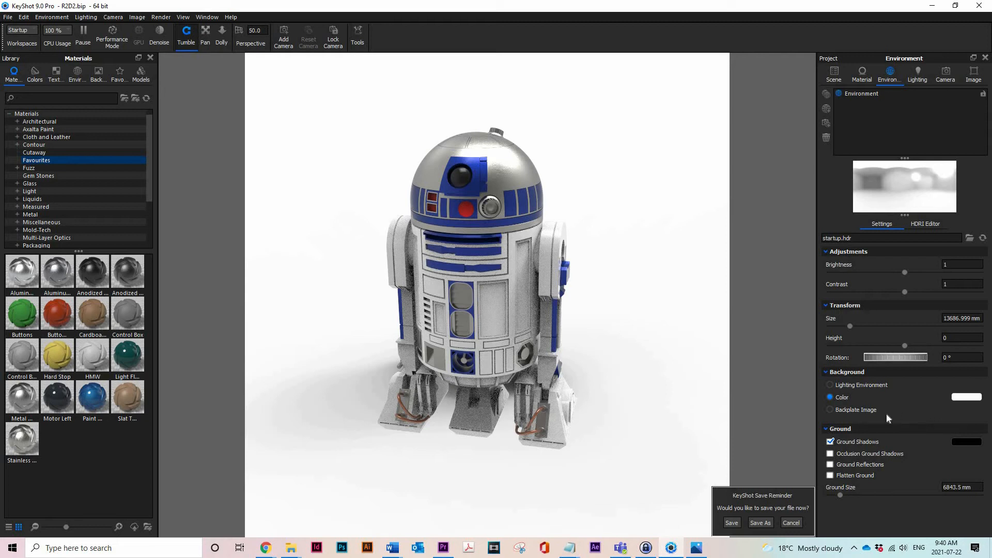
left_click(830, 441)
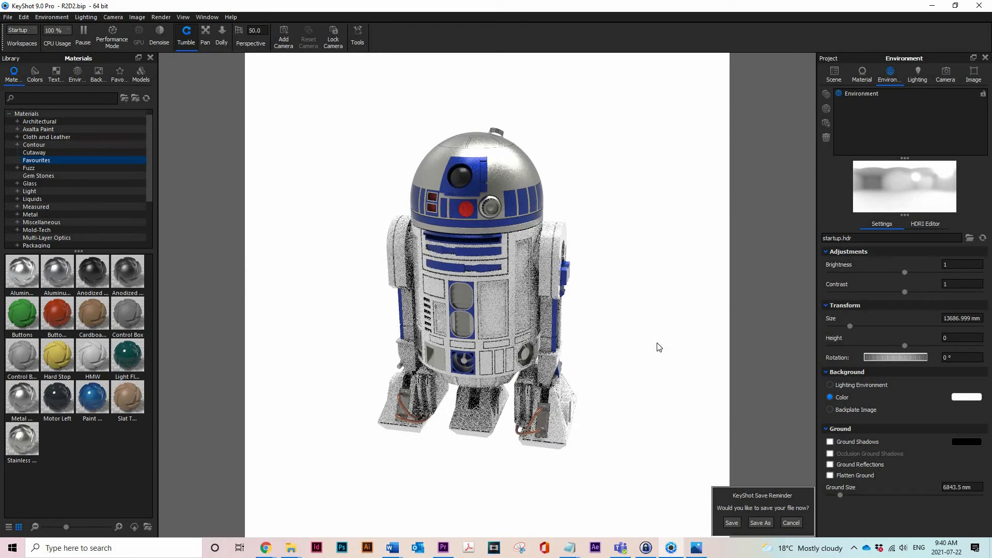
mouse_move(904, 273)
left_mouse_down()
mouse_move(935, 270)
mouse_move(898, 270)
left_mouse_up()
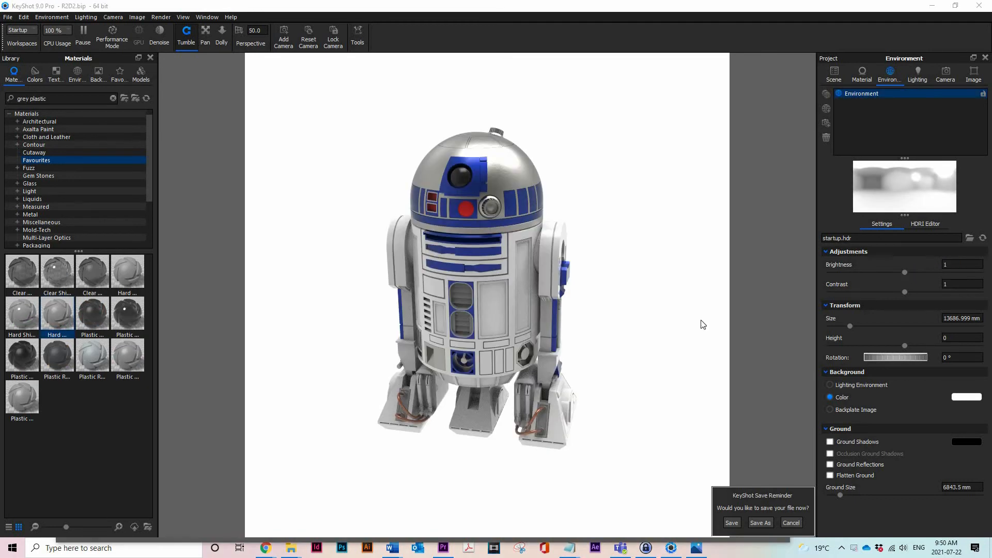
- Add a plane to the scene and move it out of the model, up beside the dome
left_click(24, 17)
mouse_move(36, 55)
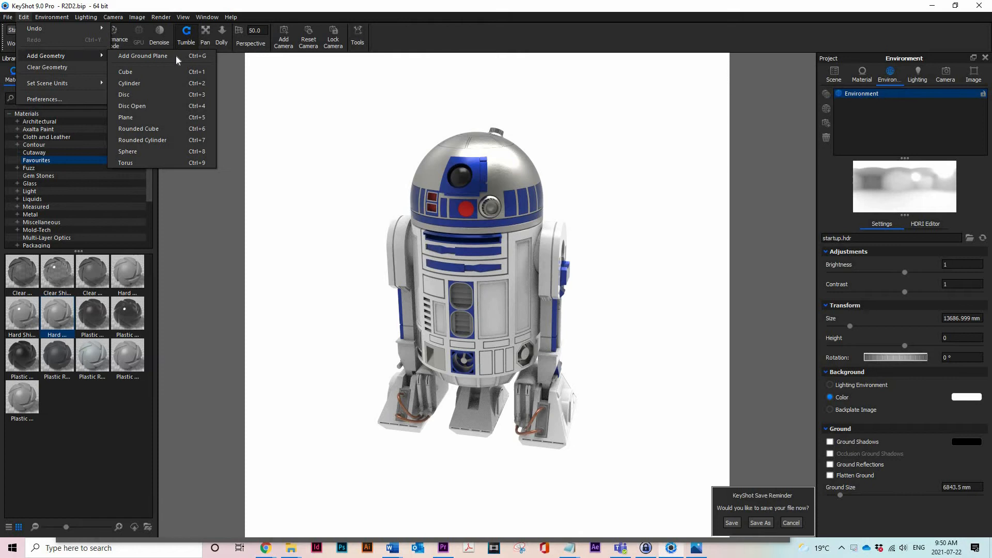
left_click(164, 117)
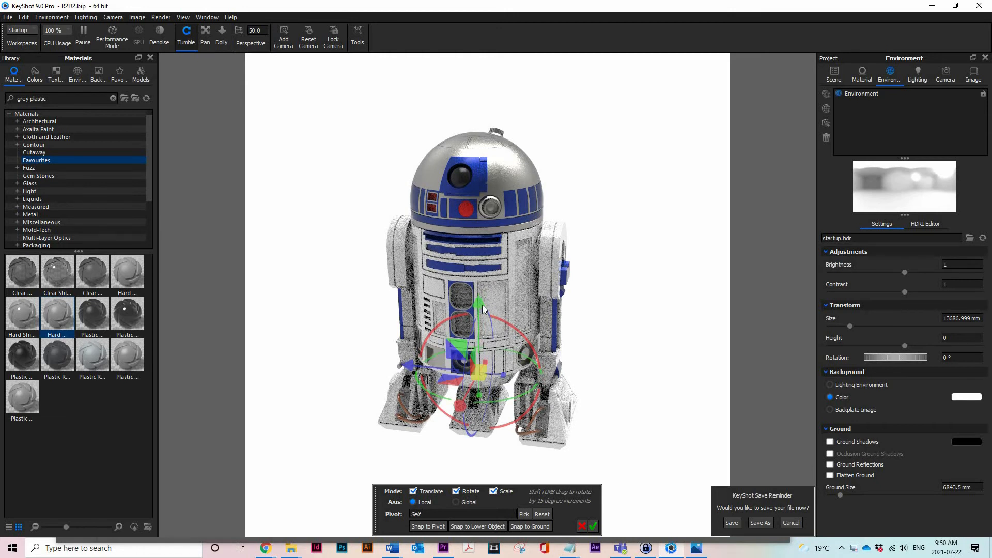
left_click_drag(478, 303, 433, 210)
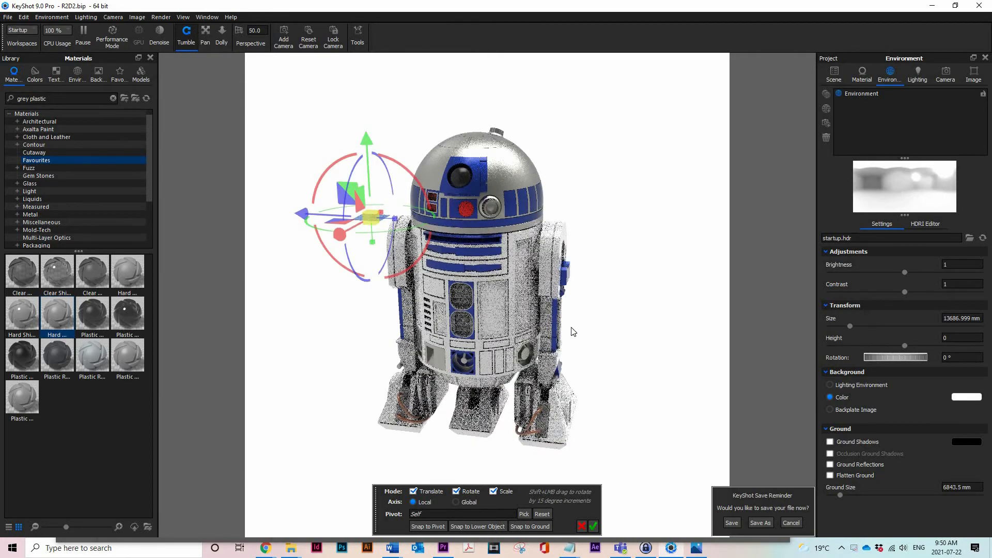
scroll(653, 344, "down", 5)
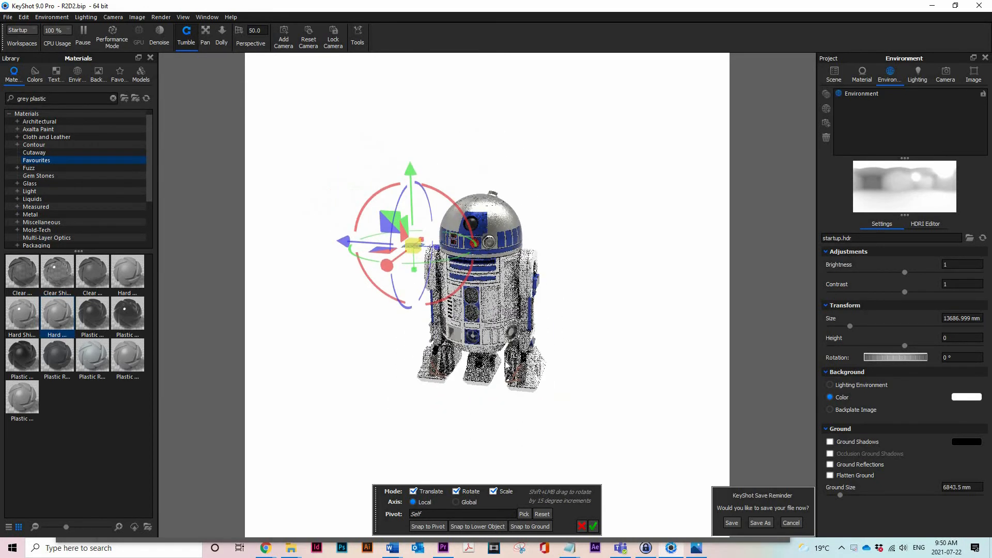
- Raise the plane in front of the R2D2 and tilt it so it faces down towards the model
left_click_drag(653, 343, 688, 351)
middle_click_drag(689, 351, 764, 362)
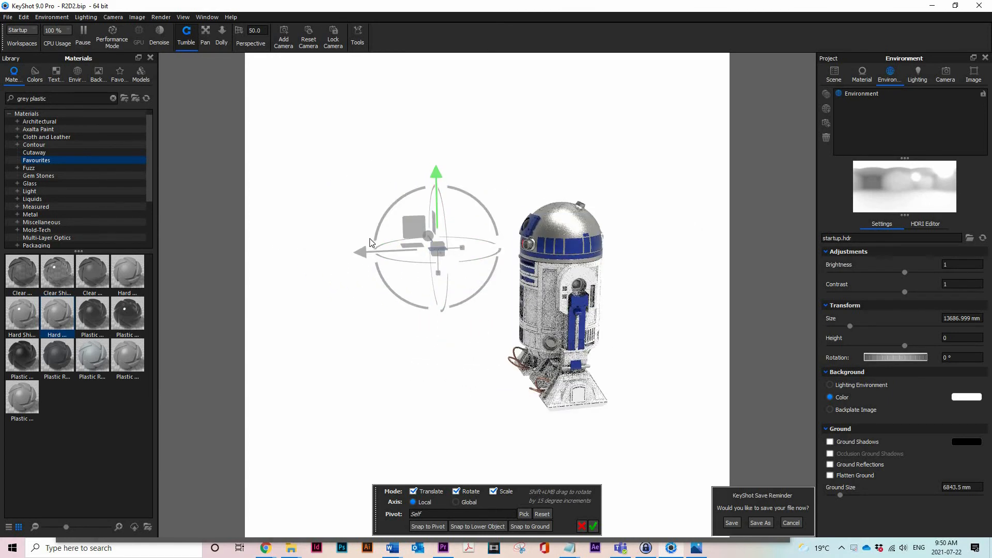
left_click_drag(321, 259, 319, 259)
left_click_drag(396, 176, 379, 133)
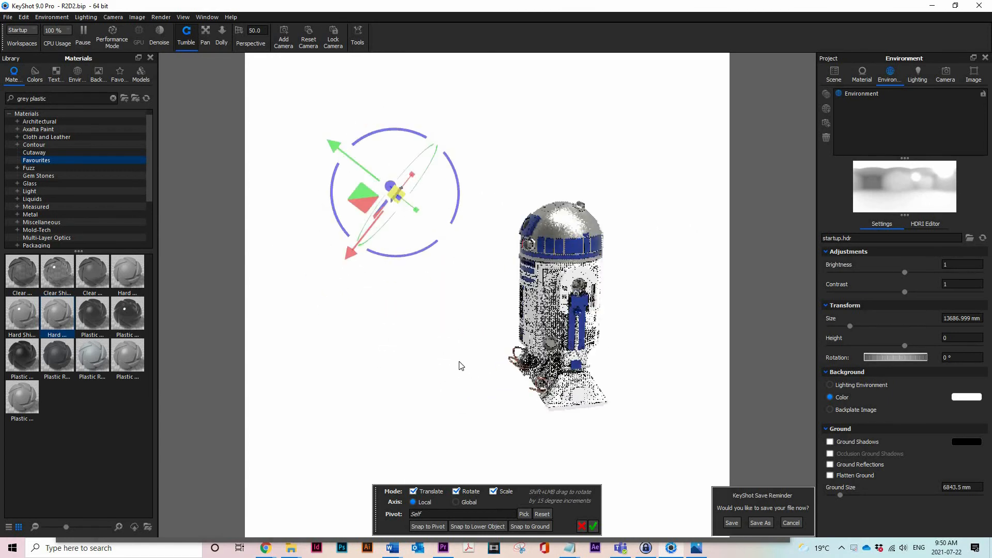
- Scale the plane up slightly and shift it sideways and farther from the front of the R2D2
left_click_drag(461, 365, 654, 376)
left_click(493, 491)
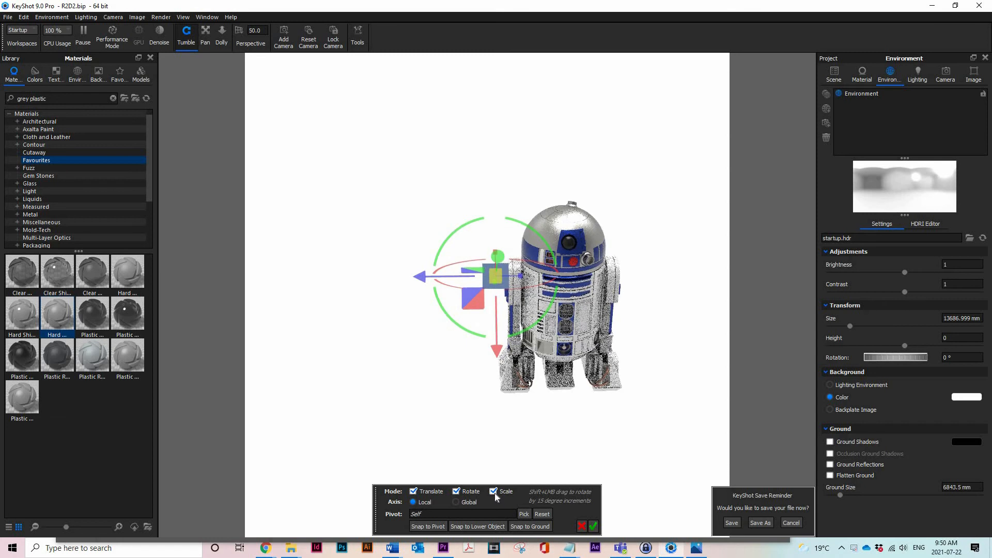
left_click(493, 491)
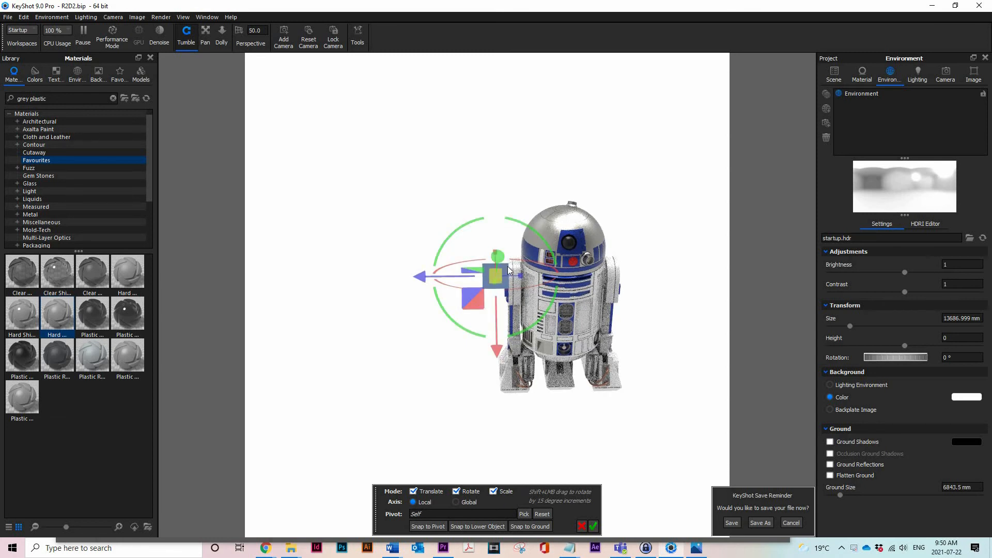
left_click_drag(502, 278, 686, 401)
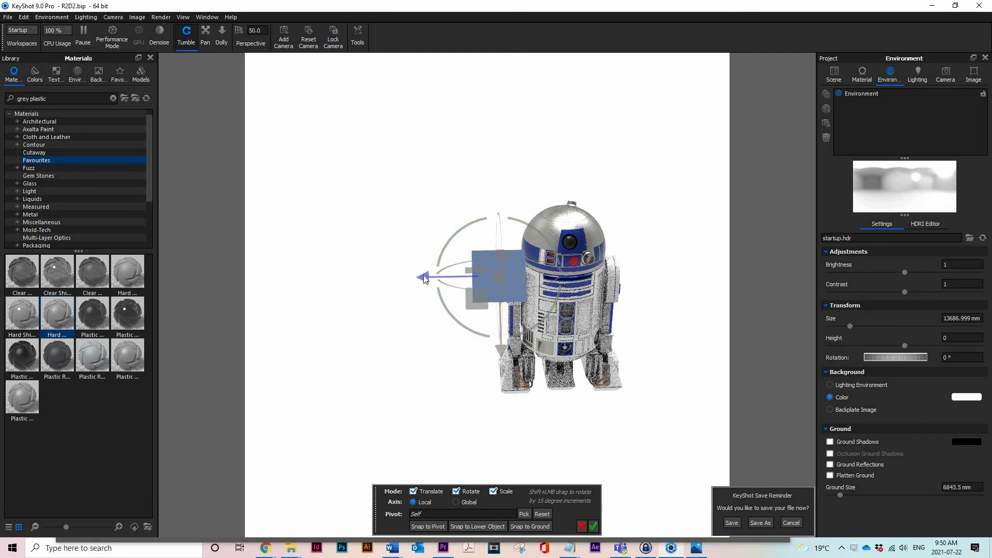
left_click_drag(447, 280, 503, 282)
left_click_drag(403, 358, 330, 374)
left_click_drag(383, 204, 260, 116)
left_click_drag(384, 311, 485, 364)
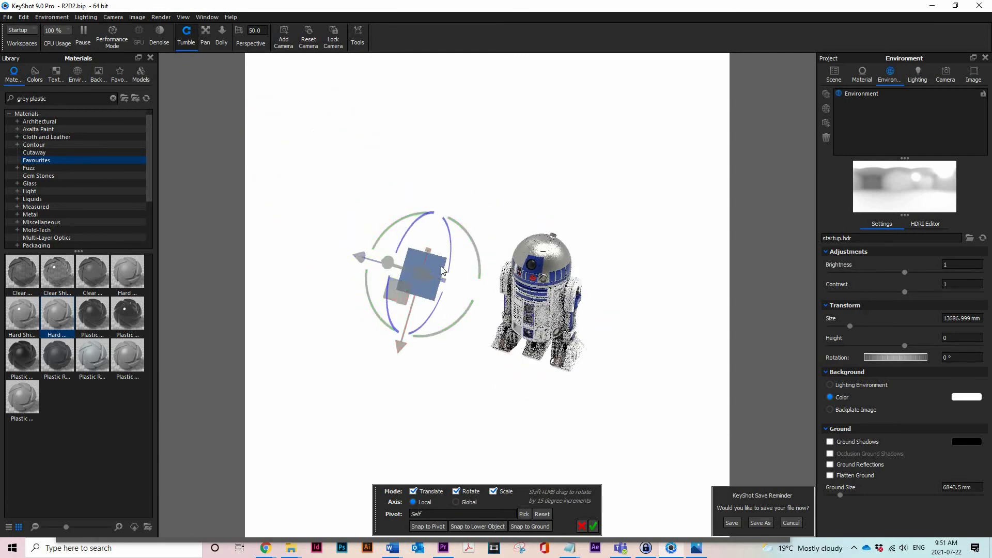
- Change the plane's material type from Diffuse to Spotlight
double_click(443, 271)
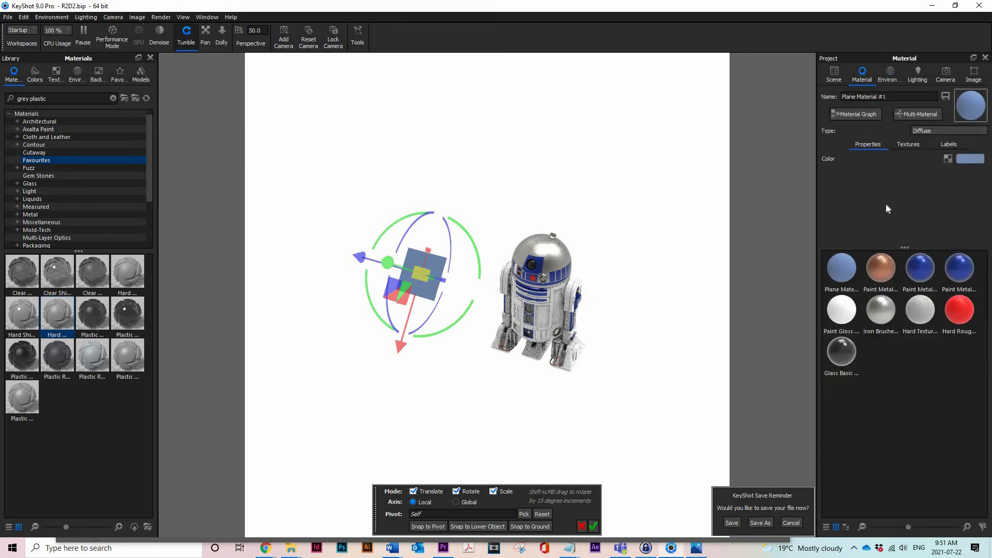
left_click(935, 131)
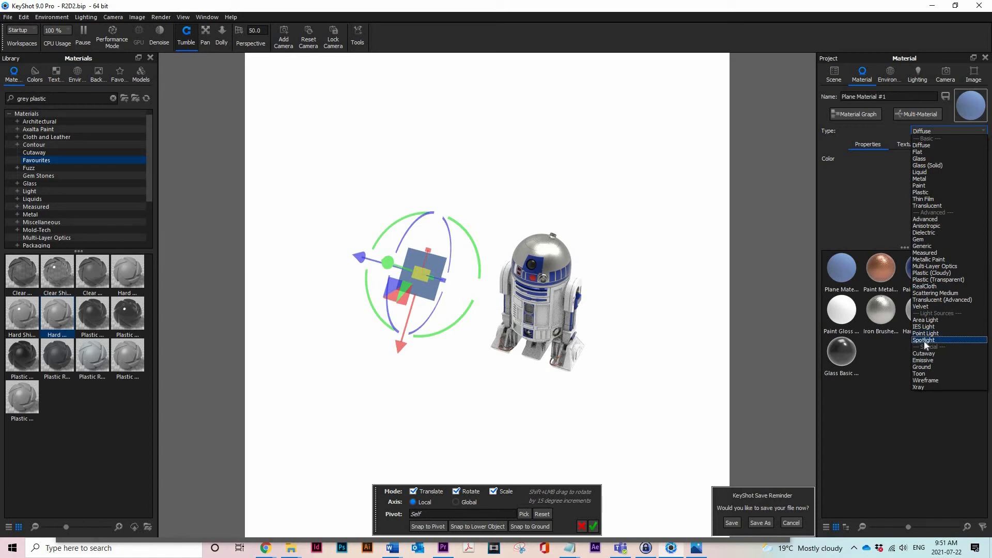
left_click(924, 340)
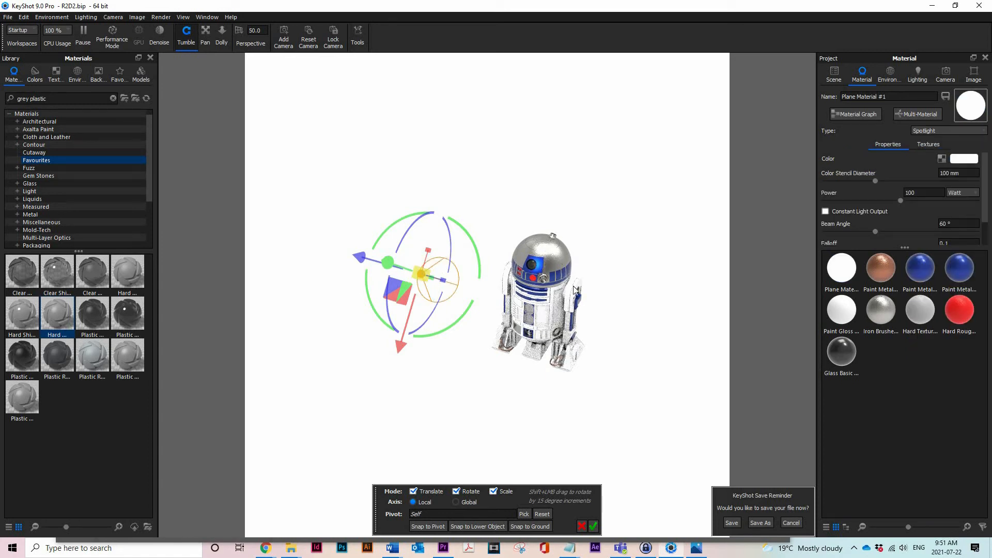
- Move the spotlight higher and farther away from the R2D2 and accept its new placement
scroll(589, 333, "down", 3)
left_click_drag(543, 342, 548, 311)
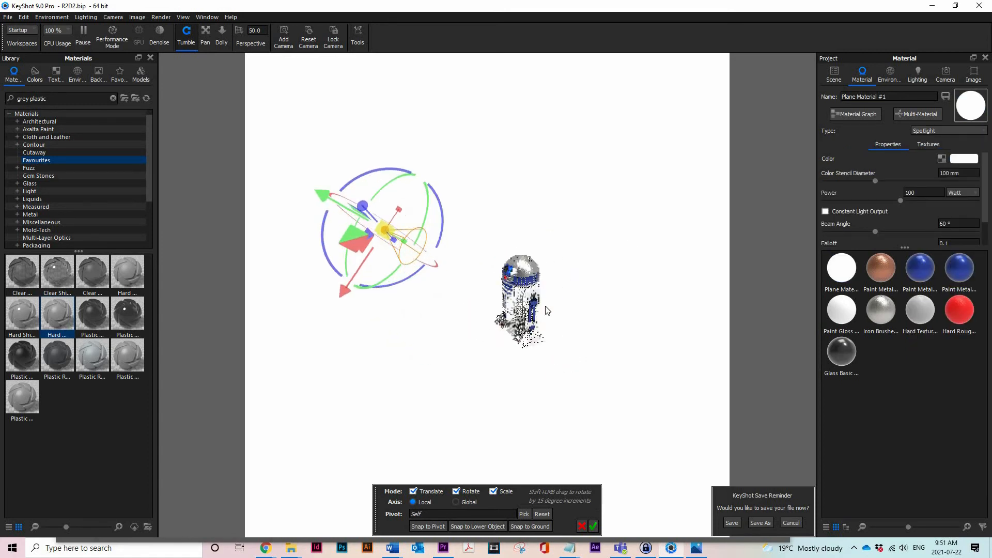
middle_click_drag(442, 224, 490, 224)
left_click_drag(373, 194, 236, 116)
left_click_drag(544, 377, 644, 383)
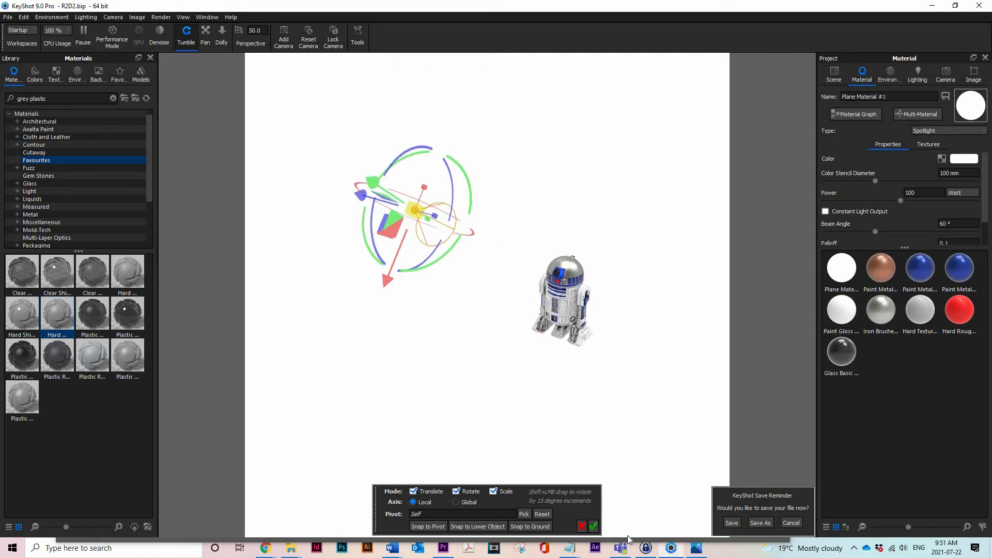
left_click(592, 526)
- Return to Camera 1, turn and bring the view slightly closer to the R2D2, and save the camera
left_click(946, 75)
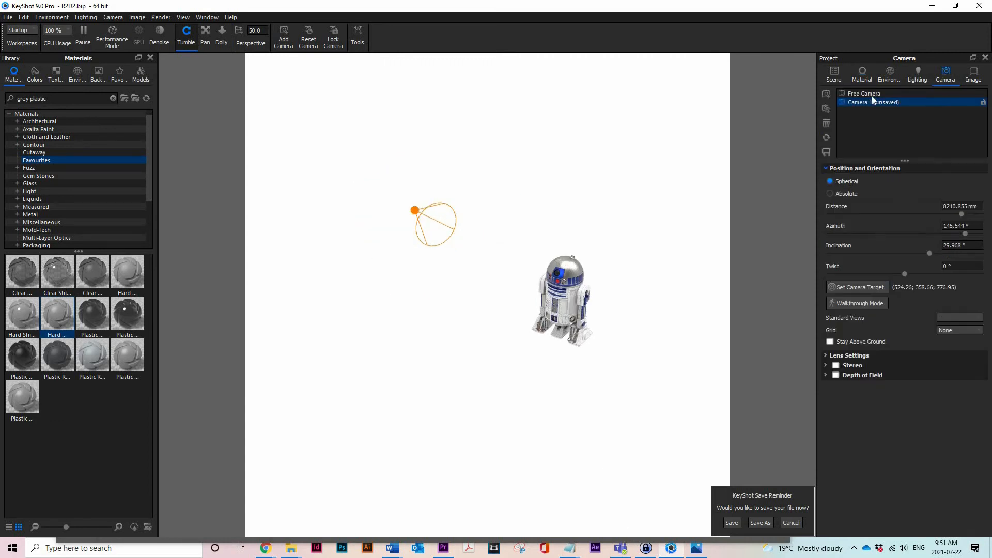
left_click(863, 102)
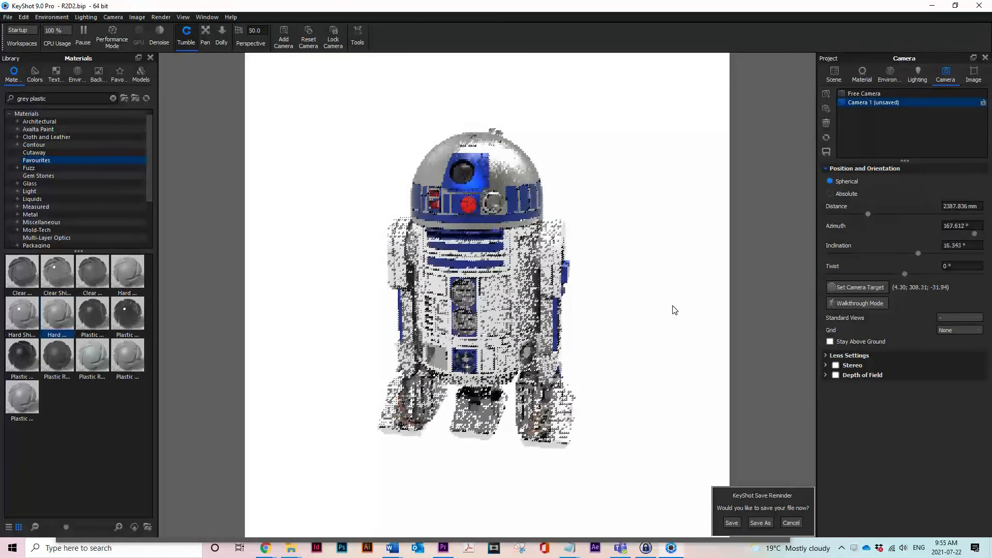
left_click_drag(672, 305, 677, 307)
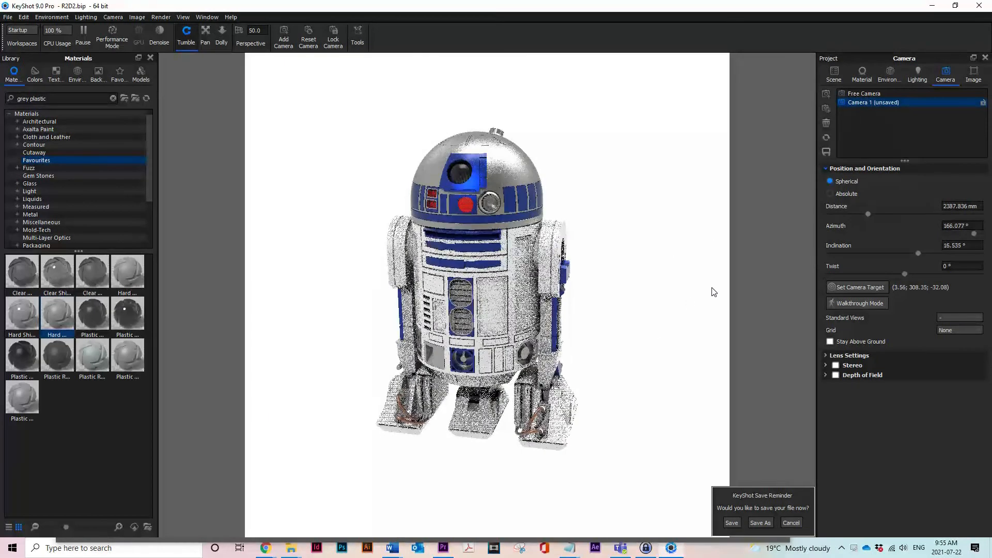
scroll(712, 288, "up", 1)
left_click(827, 154)
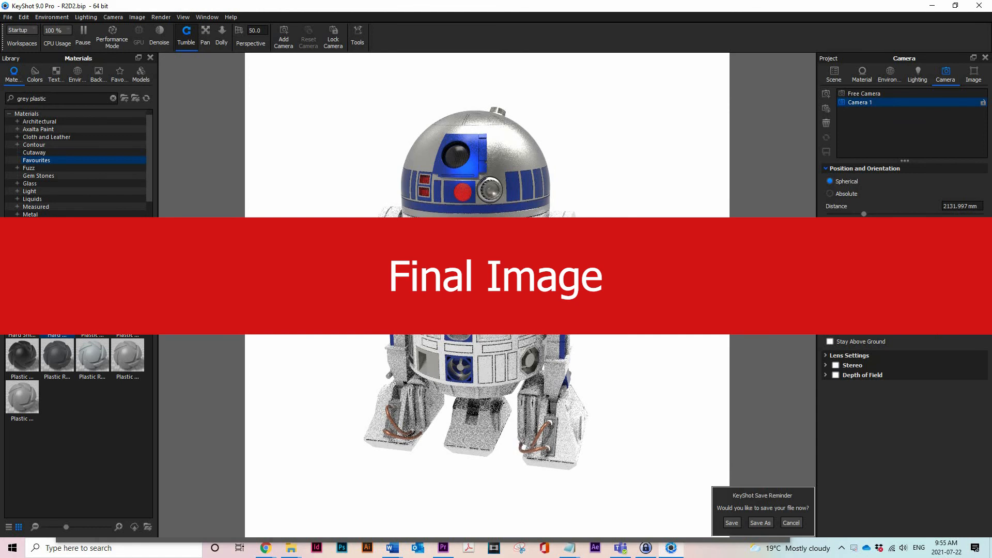
- Set up a render with the output name R2D2.jpg and the Graphic Design/KeyShot/R2D2 folder as its destination
left_click(161, 17)
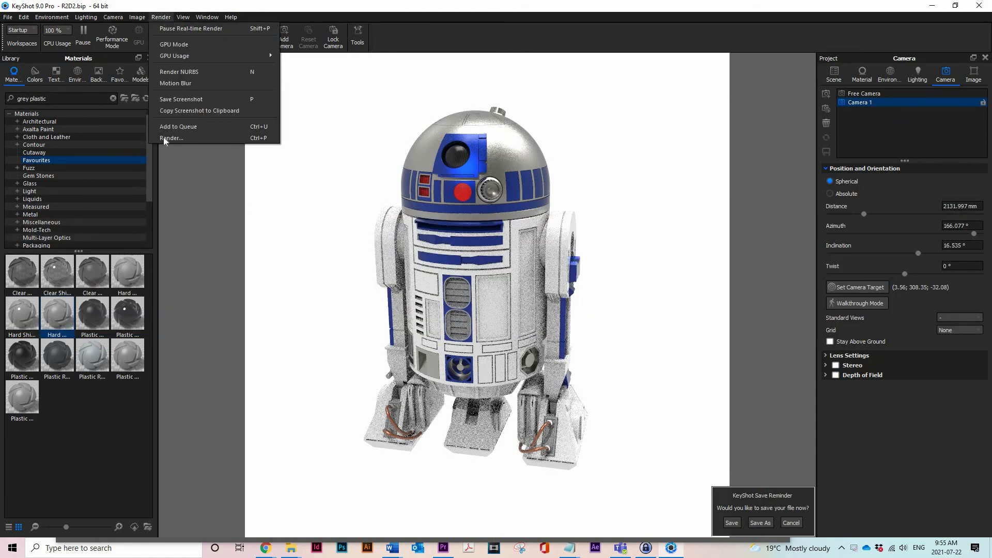
left_click(207, 139)
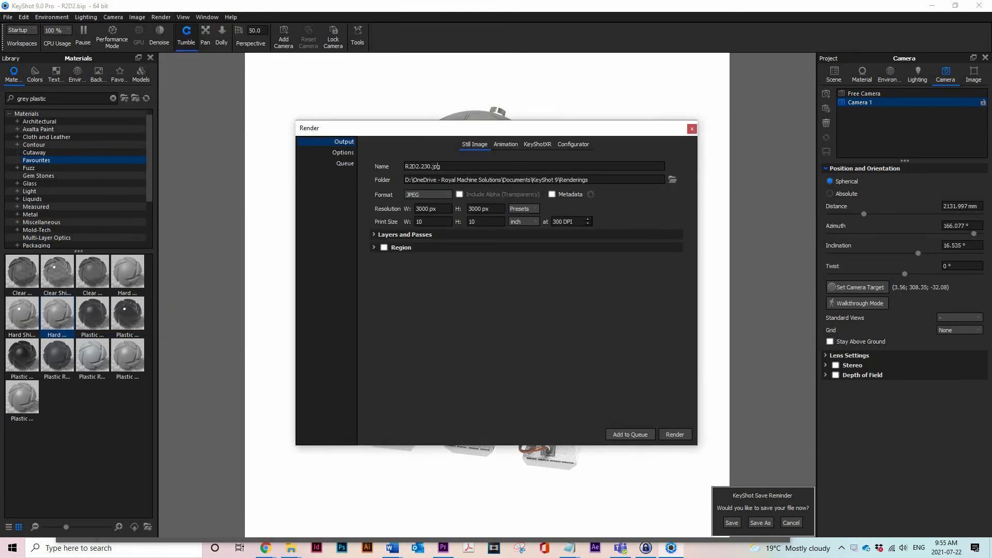
type("2")
left_click(672, 180)
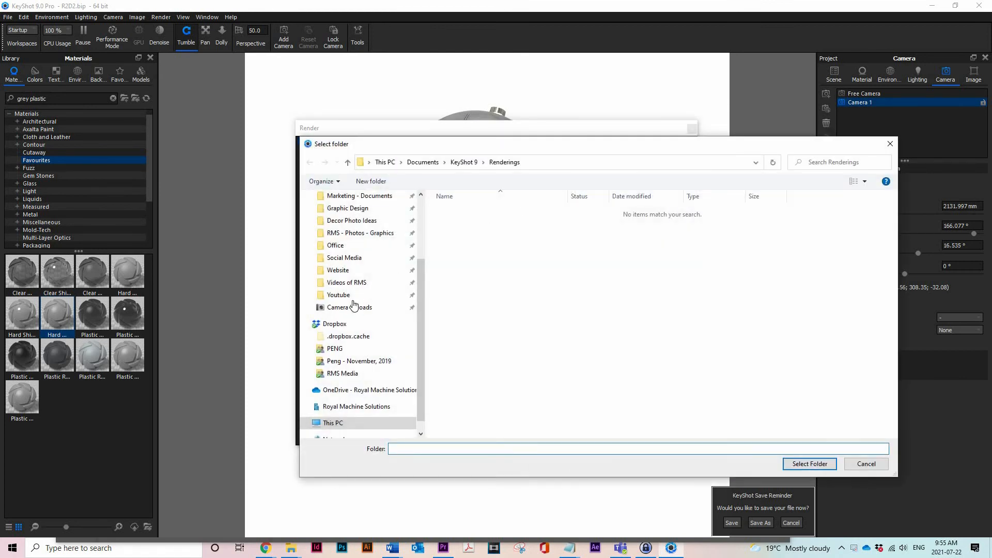
scroll(351, 289, "up", 1)
left_click(347, 260)
double_click(454, 262)
double_click(517, 288)
left_click(809, 464)
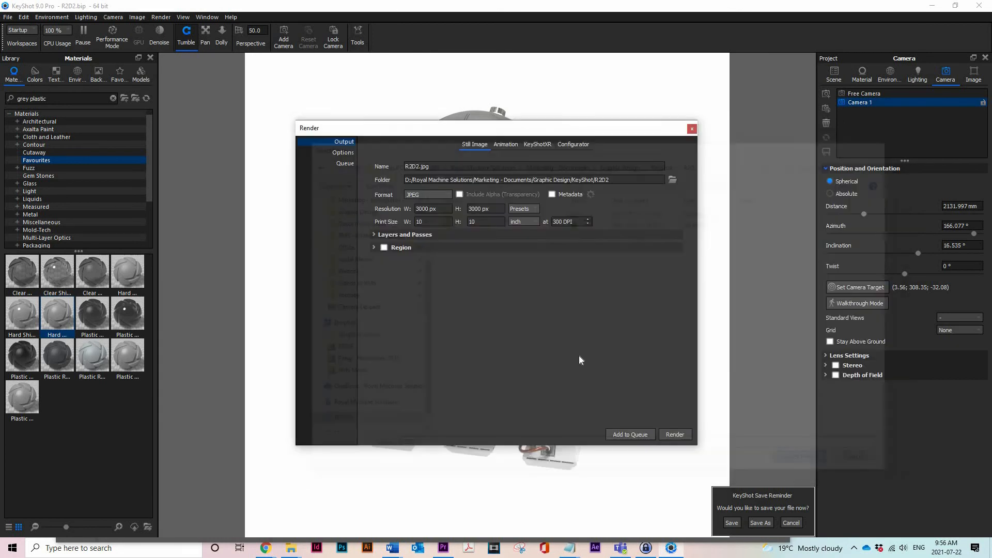
- Set the render resolution to 1000 by 1000 px and render the still image
left_click(416, 212)
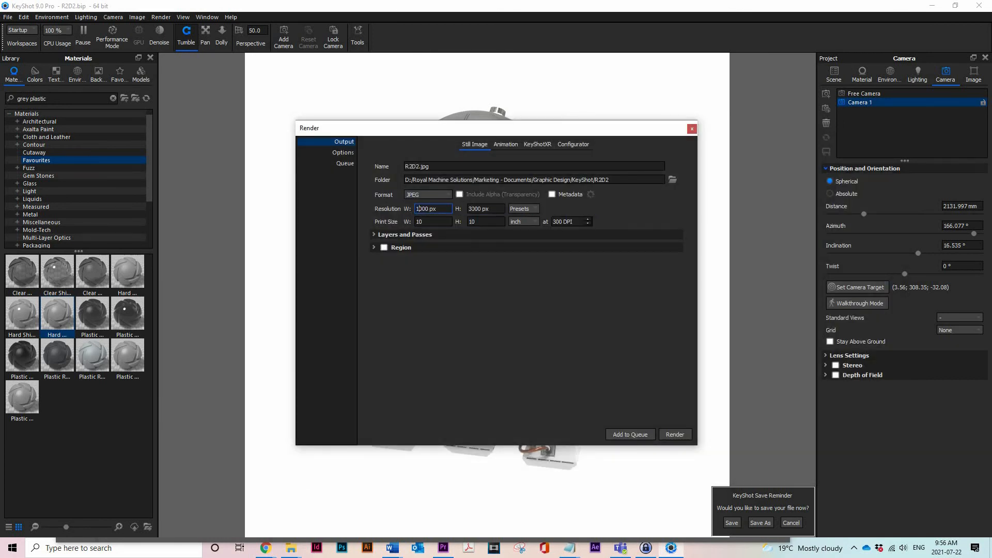
left_click(474, 209)
left_click(674, 434)
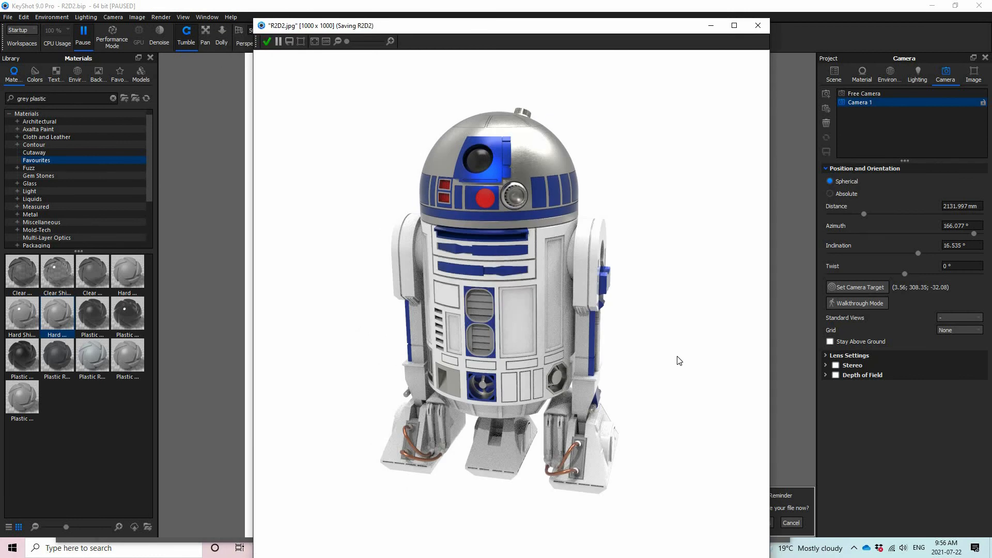
- Close the finished render and the render settings, switch to File Explorer and open the rendered R2D2 image
left_click(759, 26)
left_click(697, 130)
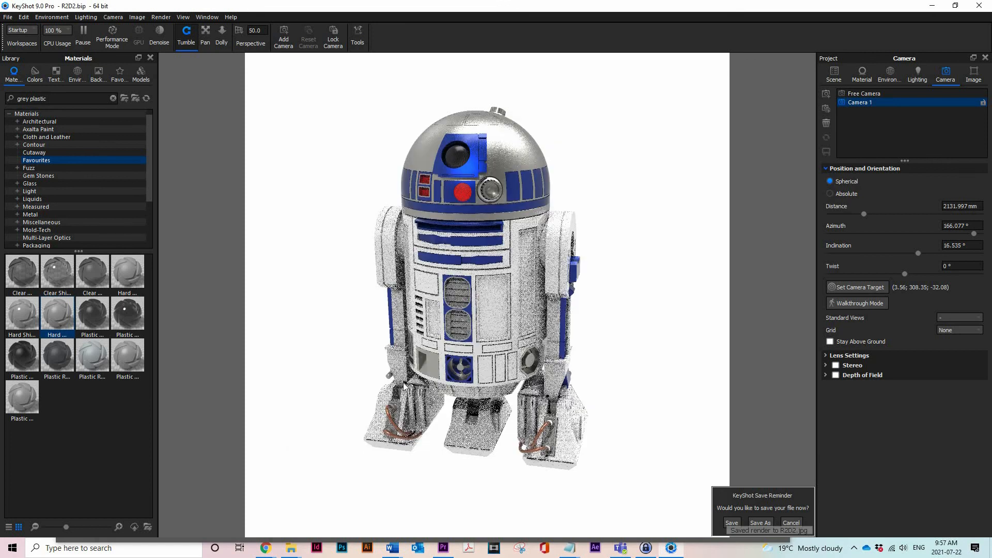
left_click(299, 551)
double_click(439, 247)
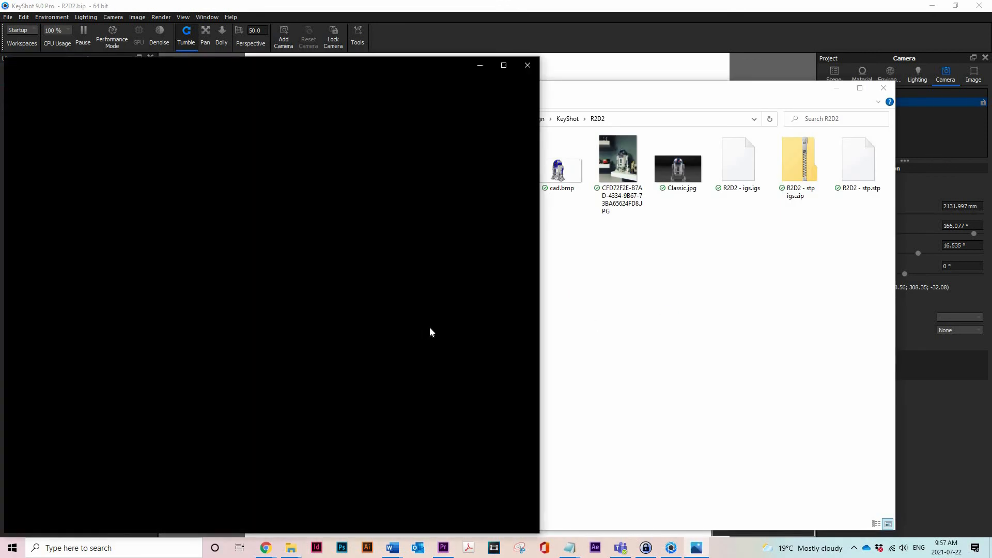